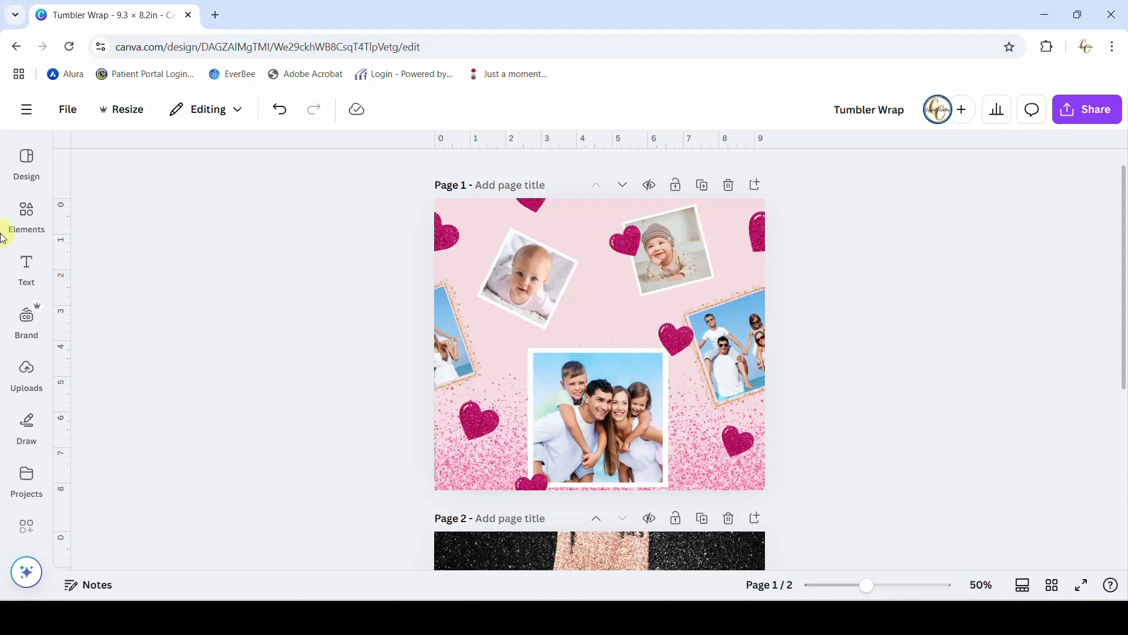
# Start a new custom-size design with inches as its unit
pyautogui.click(119, 112)
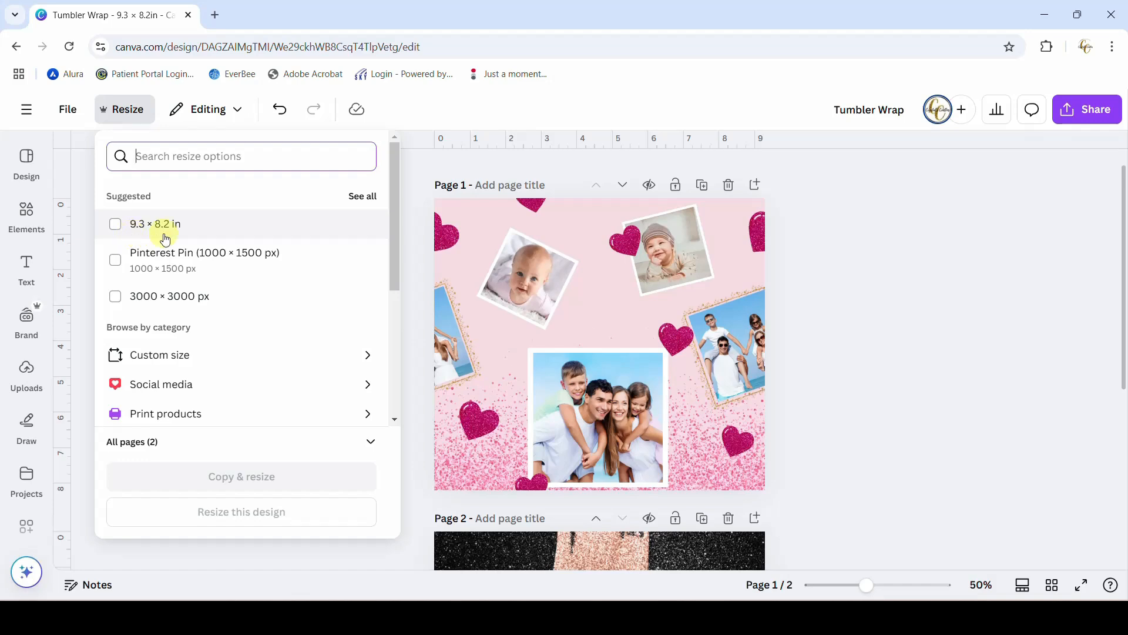
pyautogui.click(29, 116)
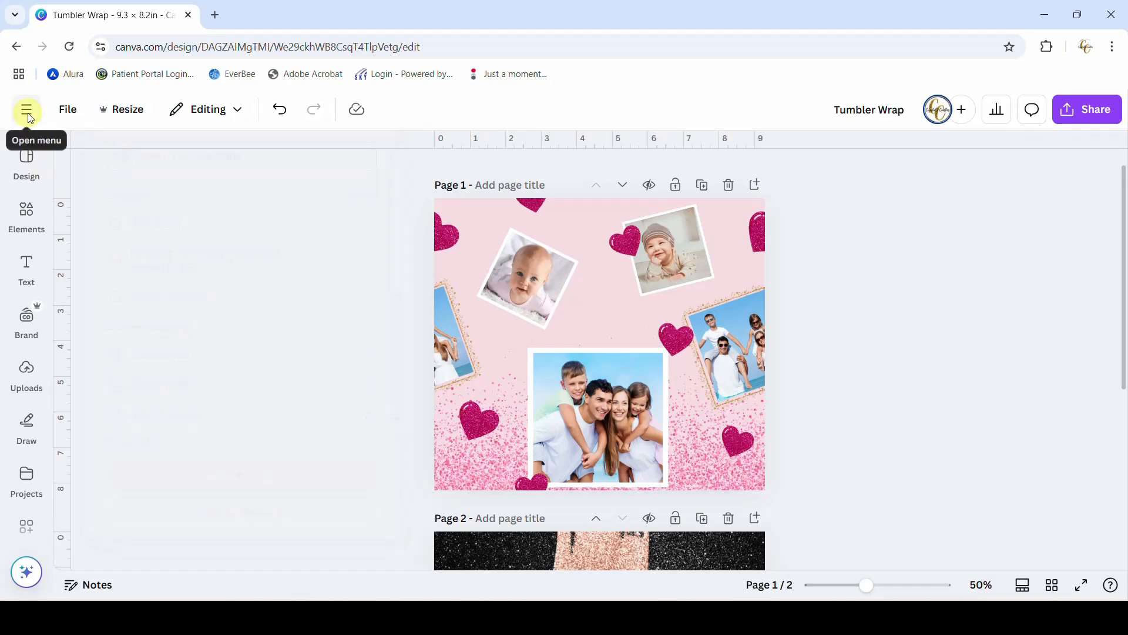
pyautogui.click(27, 112)
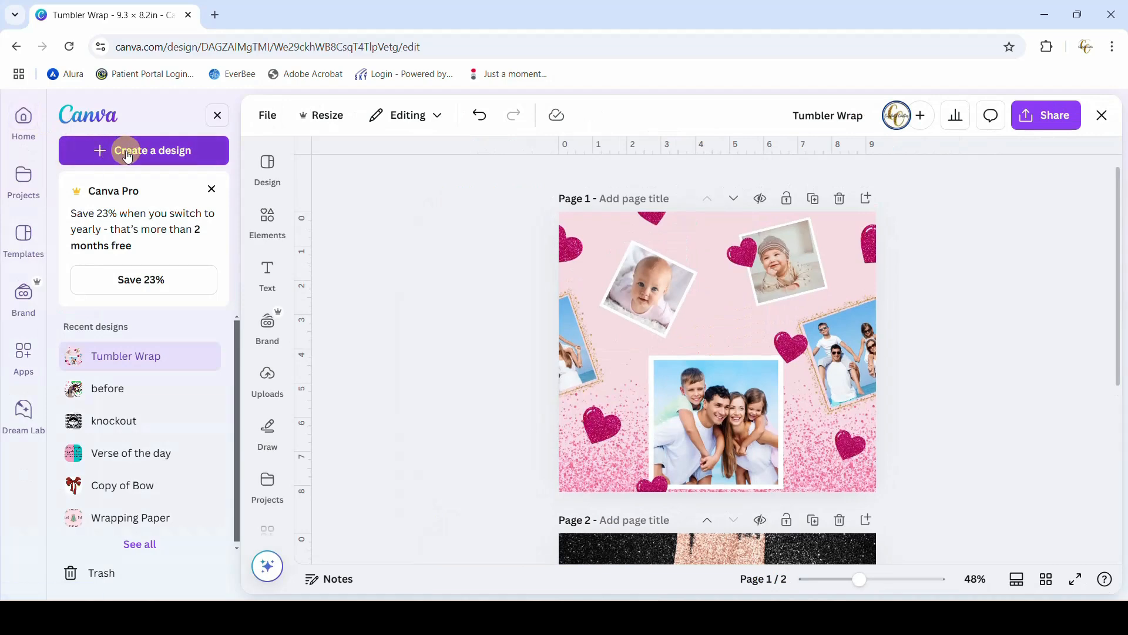
pyautogui.click(127, 154)
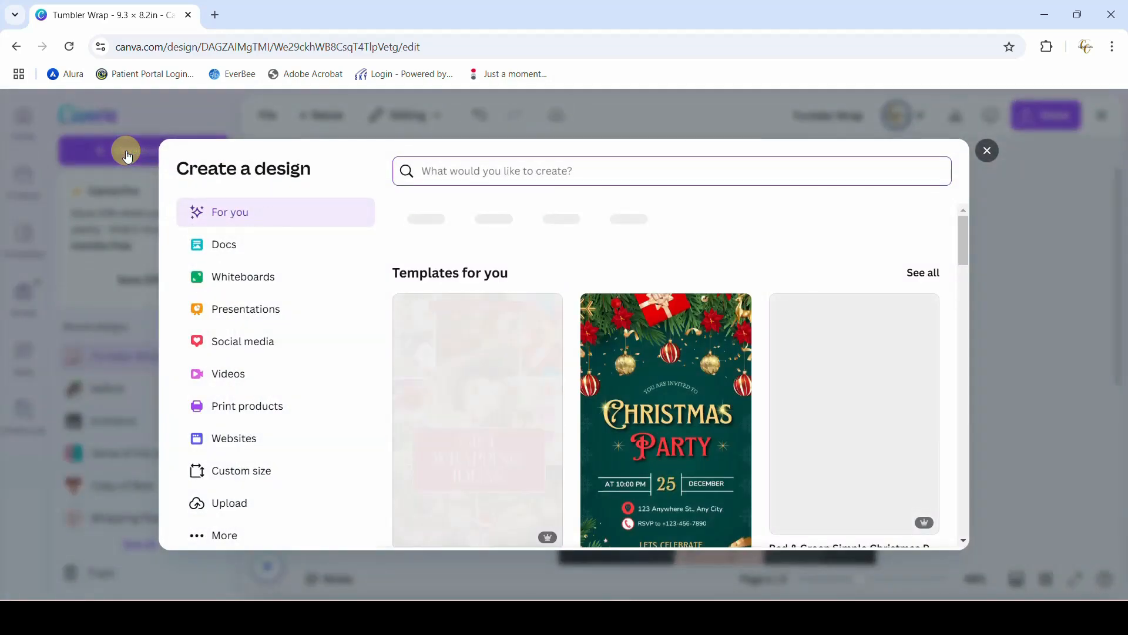
pyautogui.click(231, 473)
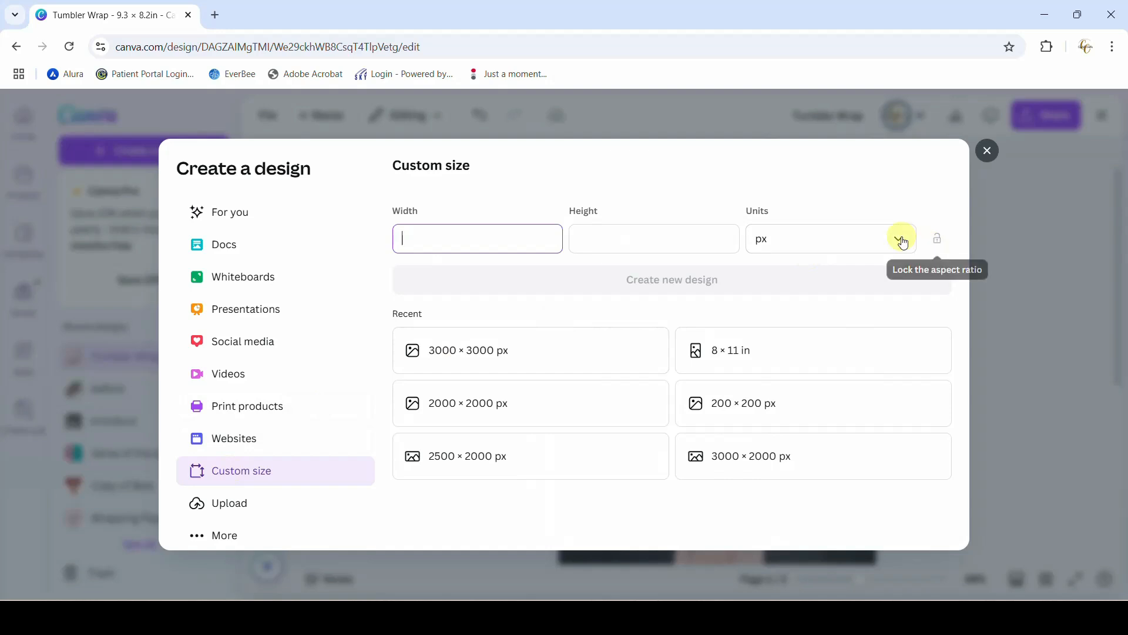
pyautogui.click(902, 241)
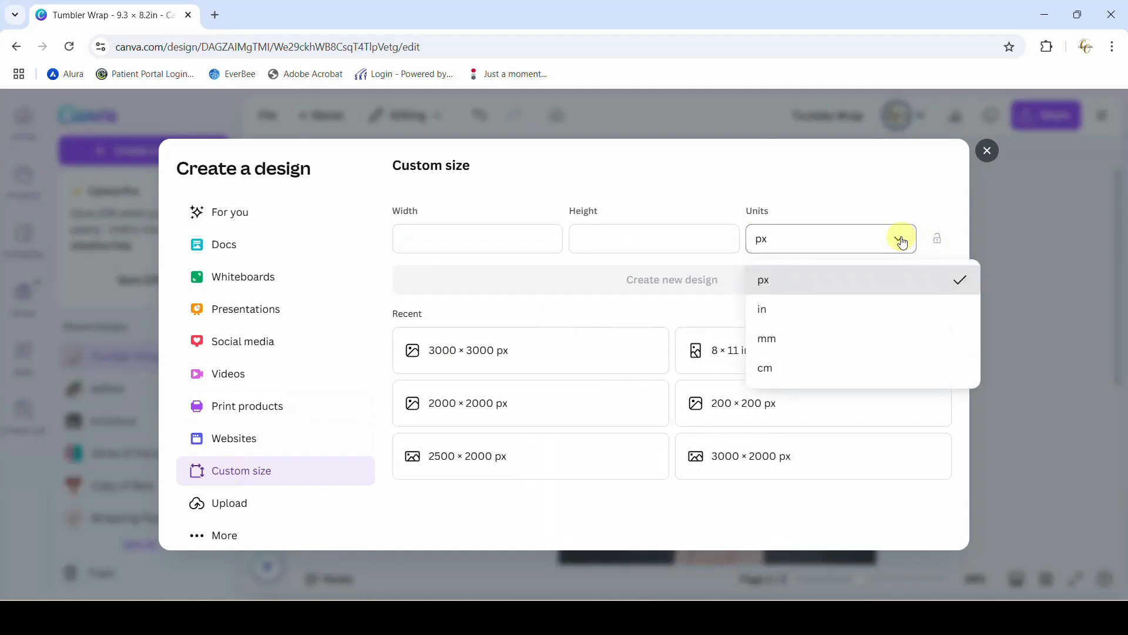
pyautogui.click(845, 312)
# Enter a width of 9.3 in and a height of 8.2 in for the custom design, and leave without creating it
pyautogui.click(479, 239)
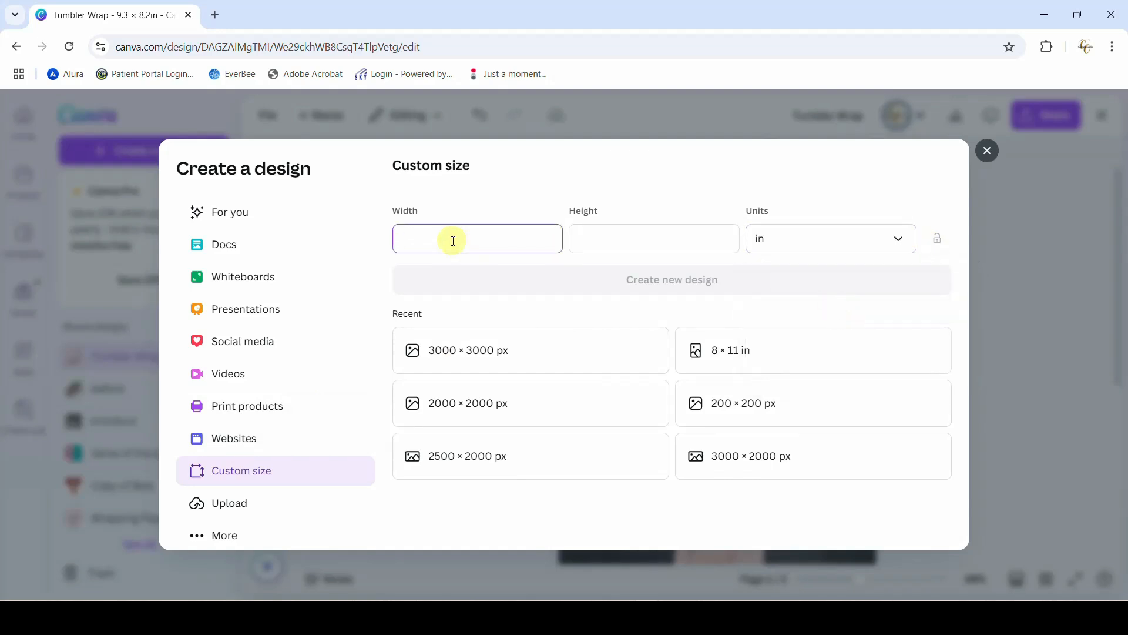
pyautogui.write('9.3')
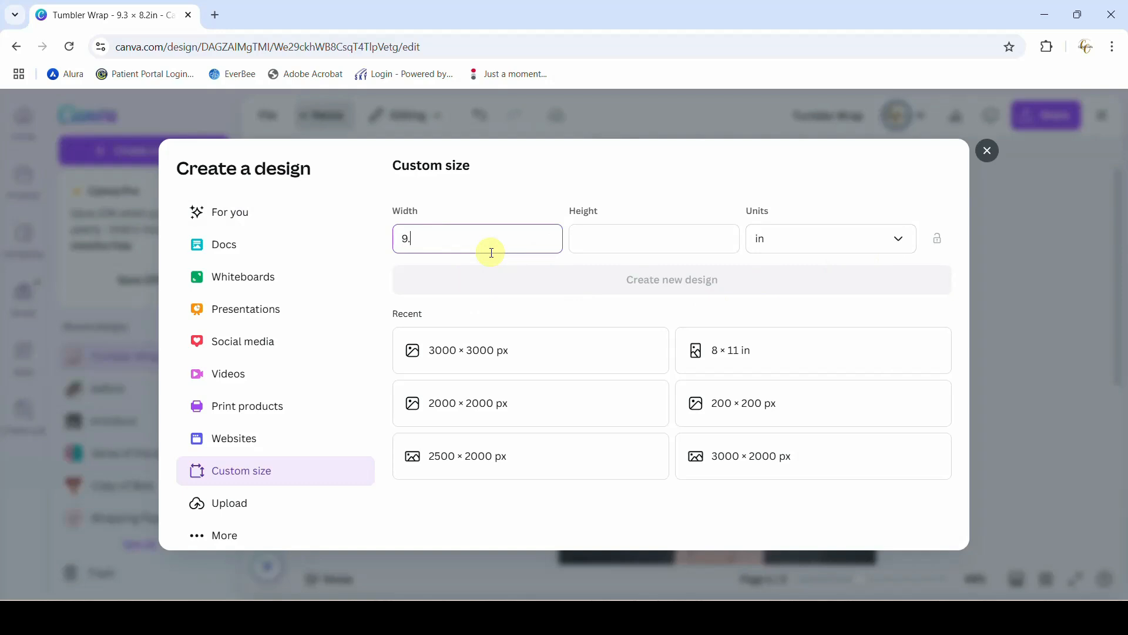
pyautogui.click(609, 250)
pyautogui.write('8.2')
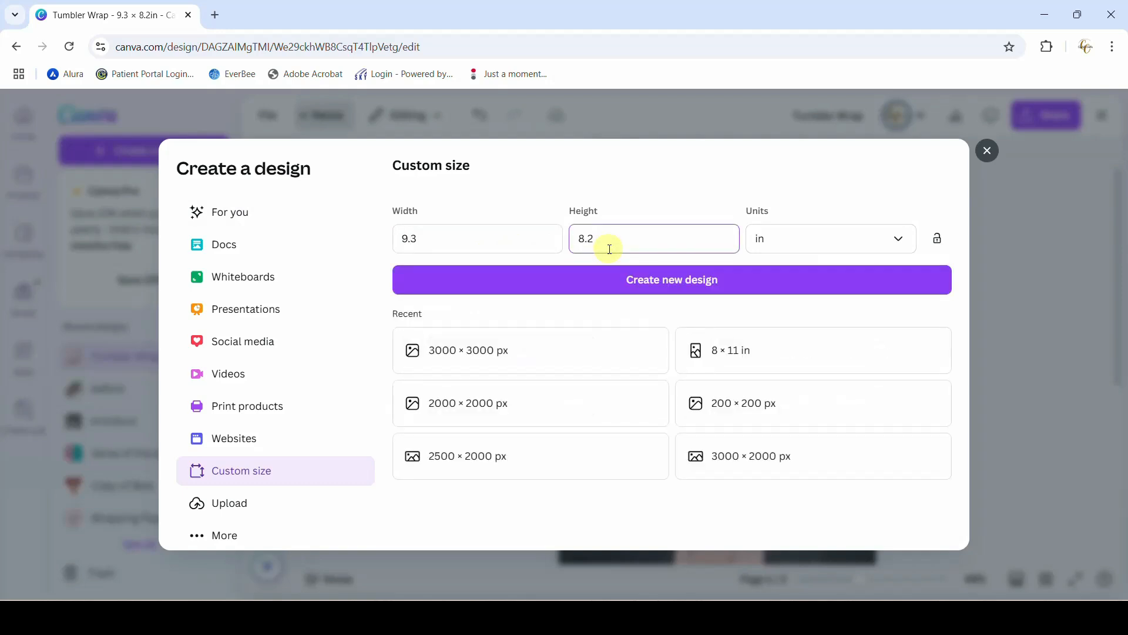
pyautogui.click(654, 288)
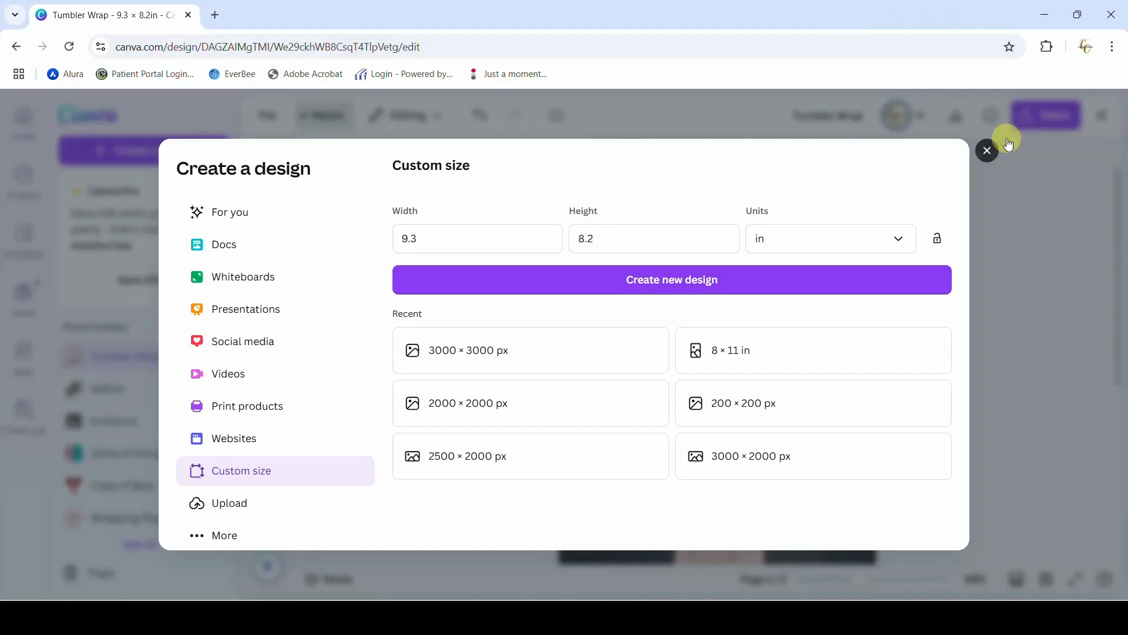
pyautogui.click(988, 151)
pyautogui.click(913, 345)
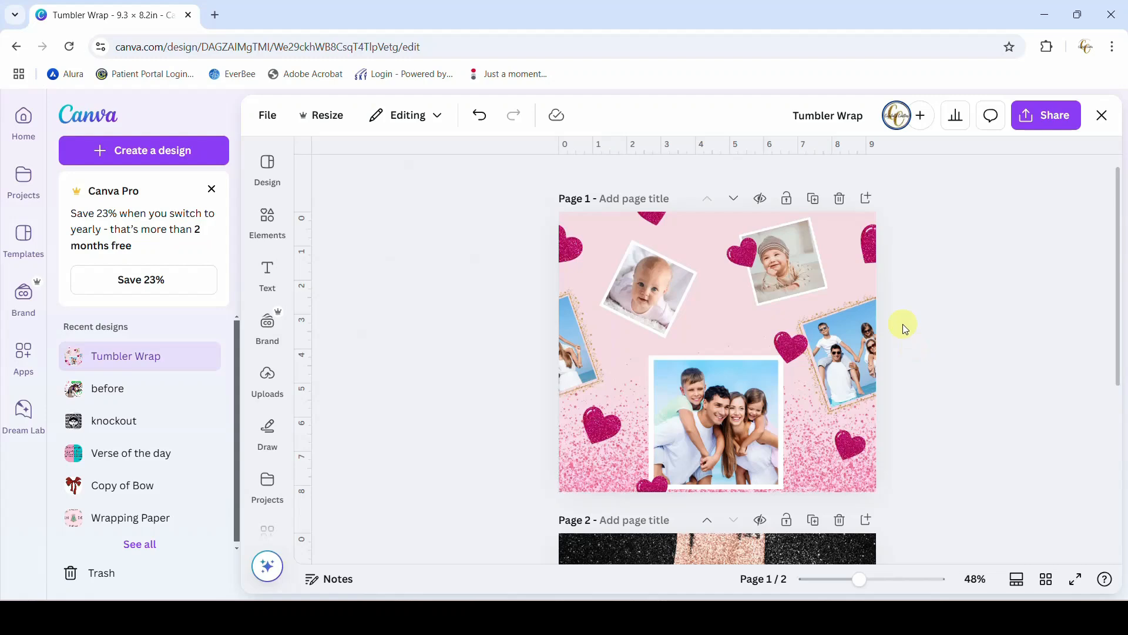
pyautogui.scroll(-2, 903, 323)
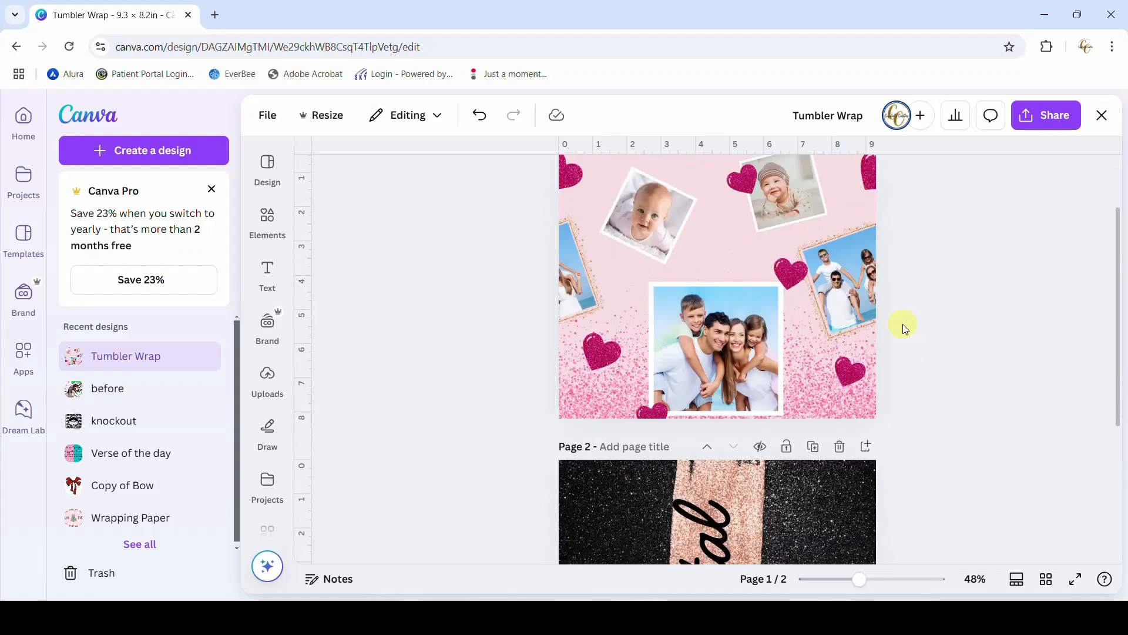
pyautogui.click(971, 351)
pyautogui.click(942, 203)
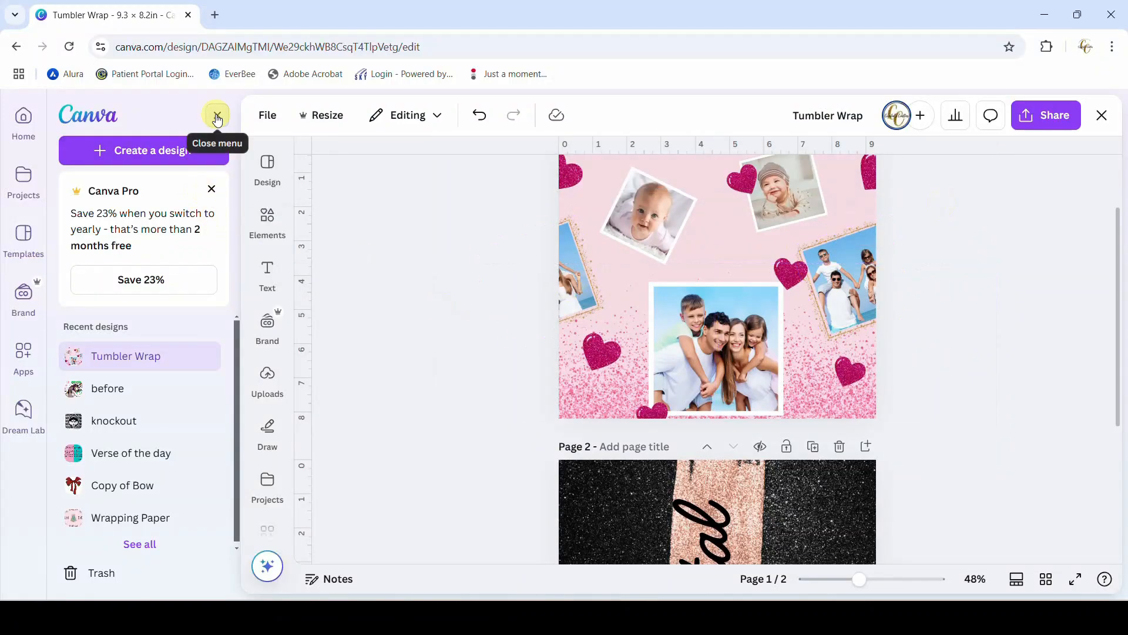
pyautogui.click(217, 115)
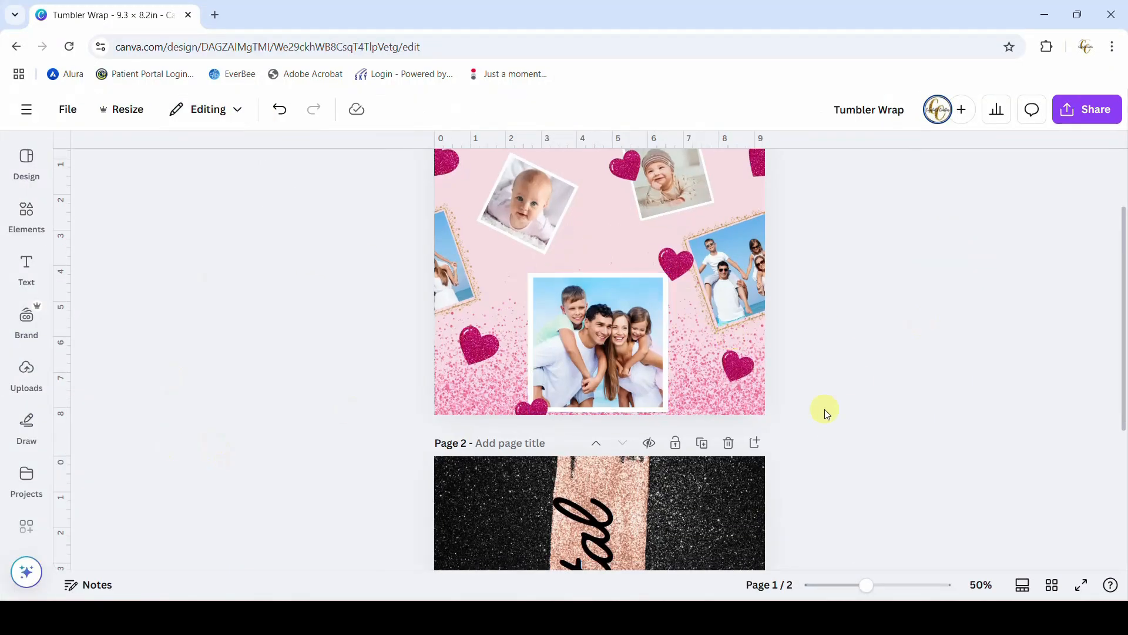
# Add a new page after page 2 and set its background colour to white
pyautogui.scroll(-4, 865, 300)
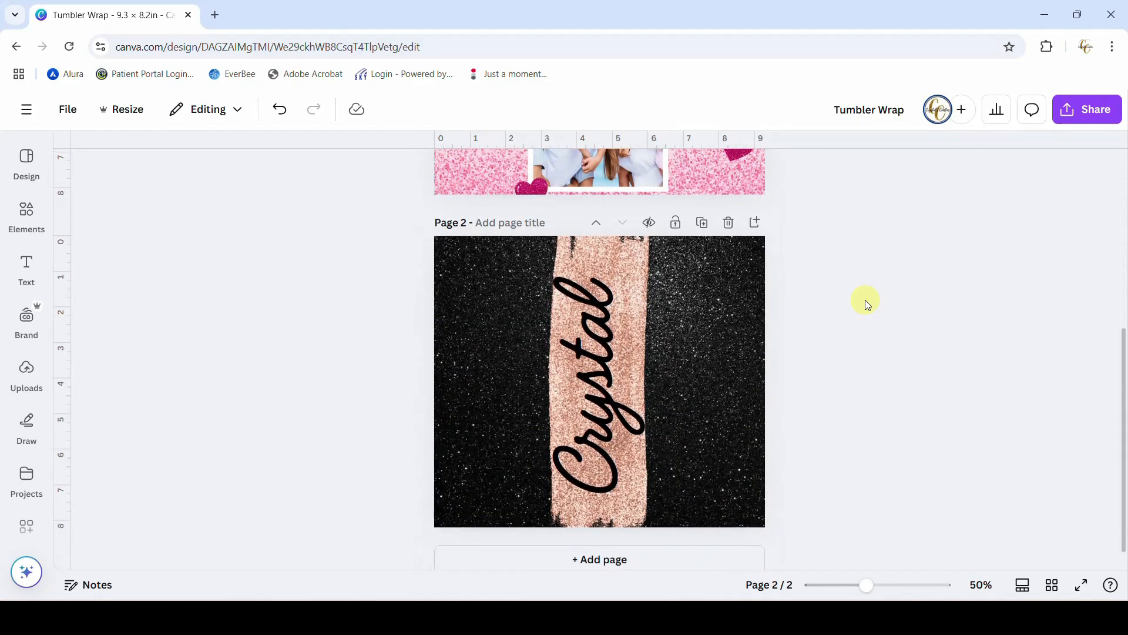
pyautogui.click(755, 223)
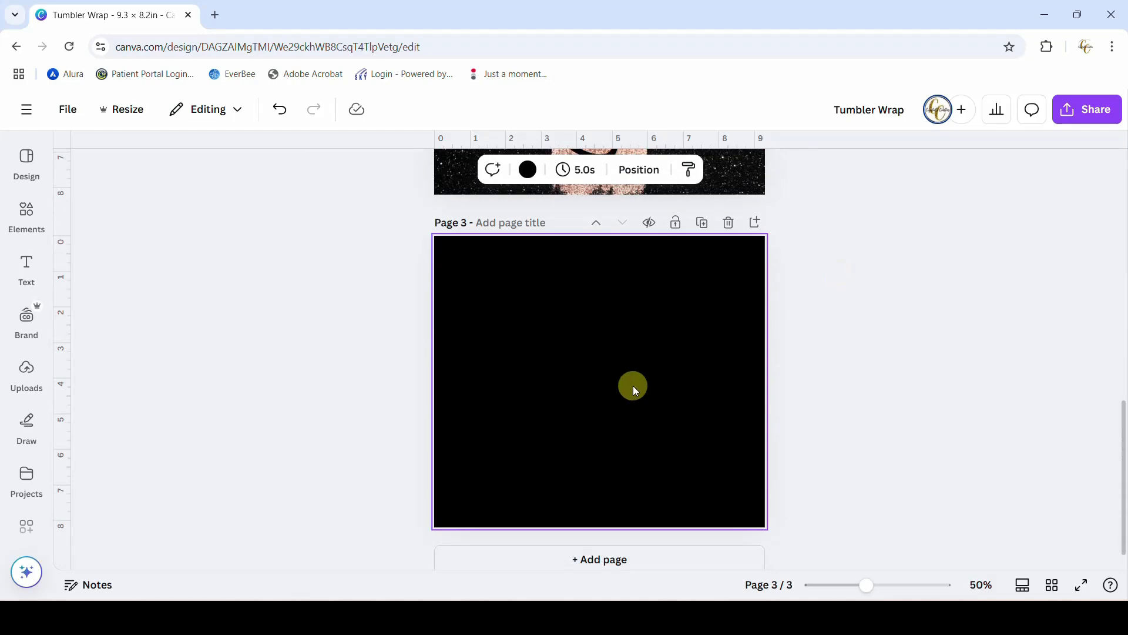
pyautogui.click(528, 170)
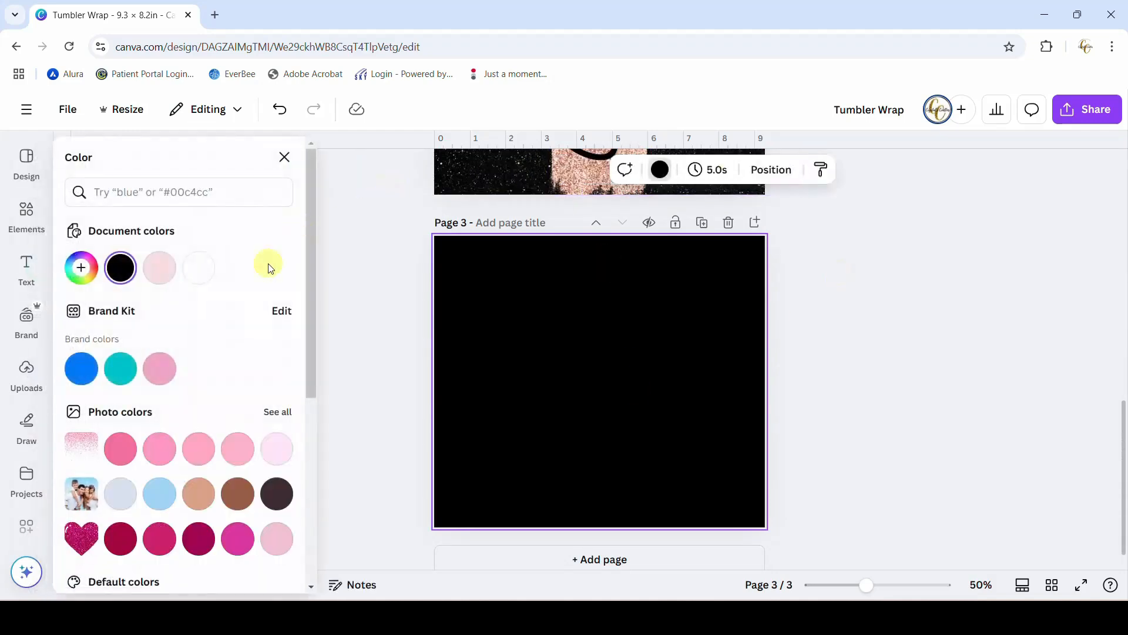
pyautogui.click(197, 270)
pyautogui.click(900, 353)
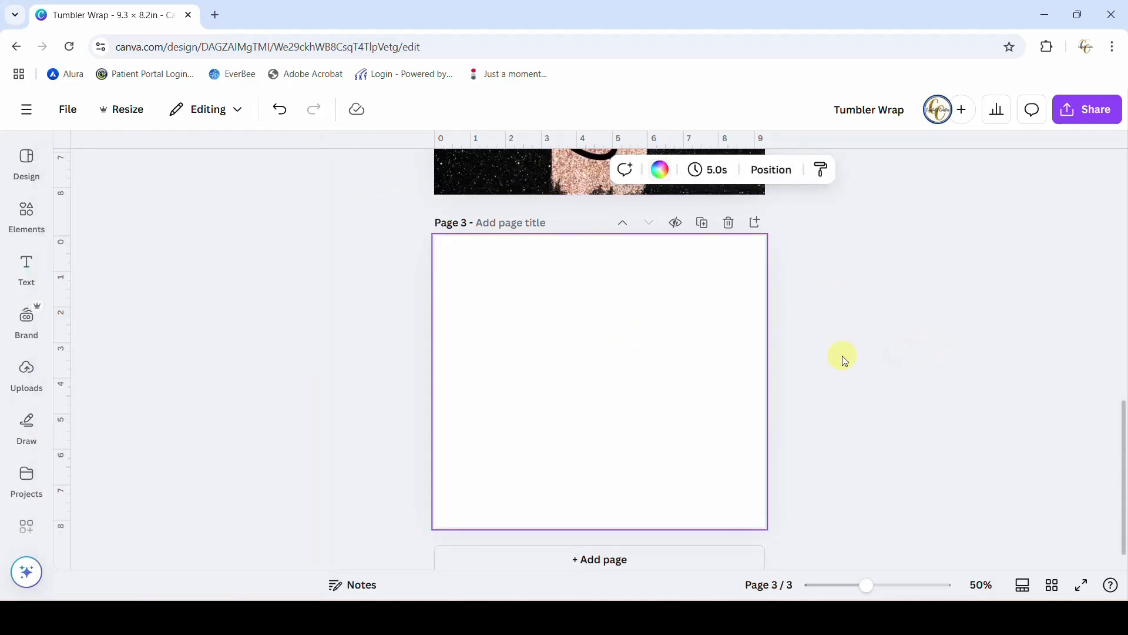
# Review the tumbler mockup images mock 1.png and mock 2.png in the photo viewer, and return to the Canva design
pyautogui.scroll(5, 842, 355)
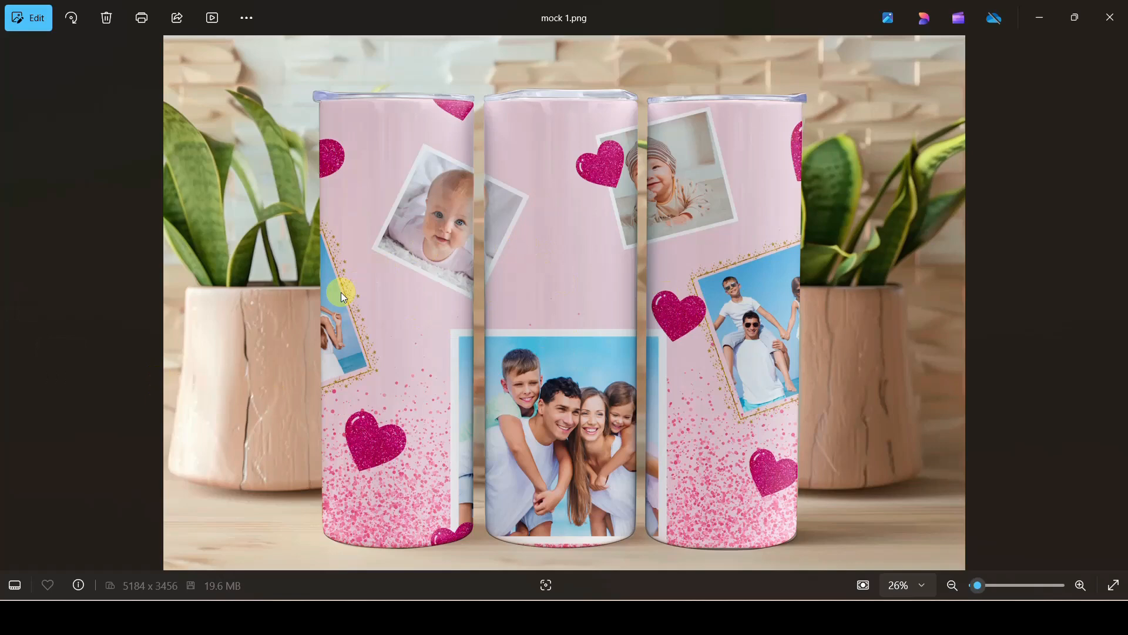
pyautogui.click(11, 304)
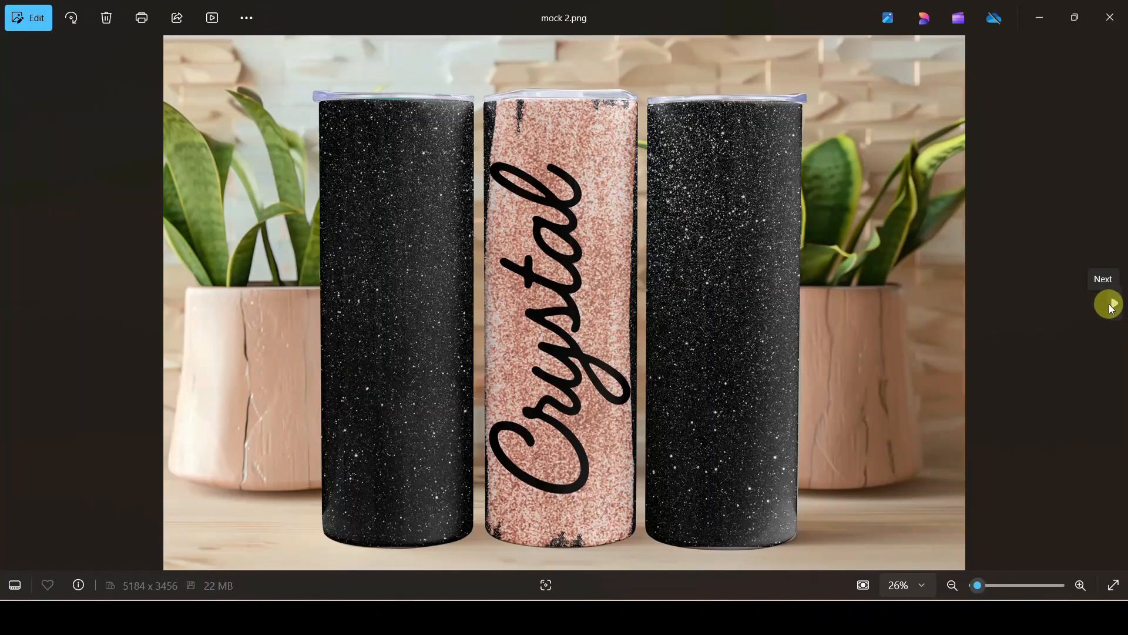
pyautogui.click(1111, 304)
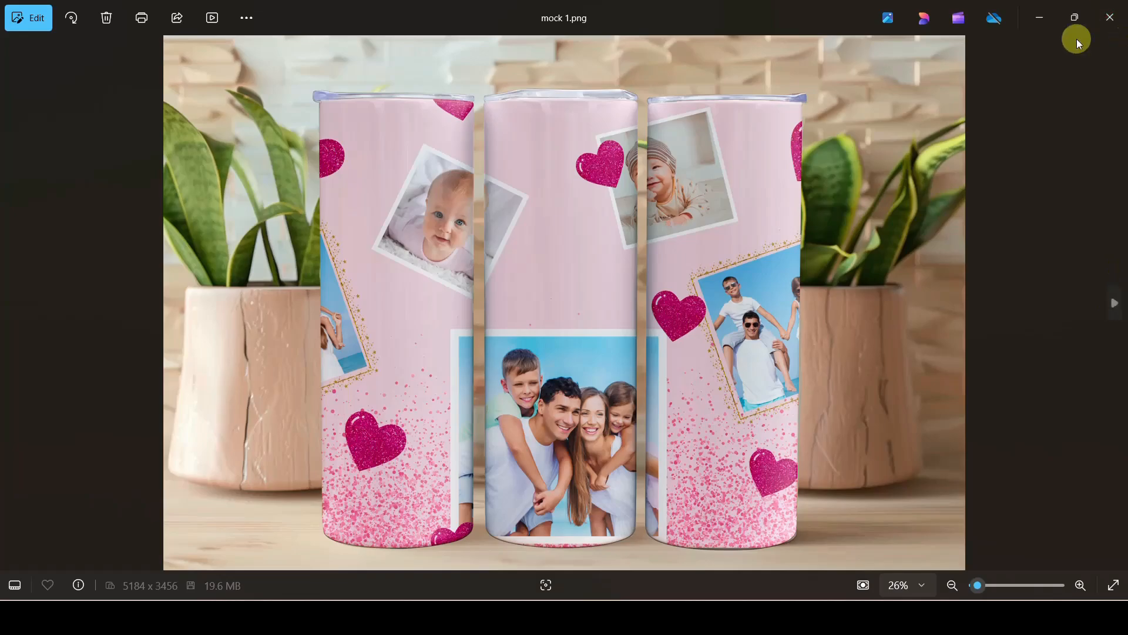
pyautogui.click(1039, 17)
# Search the elements for "black glitter background", limit the results to photos, and add the first photo to page 3
pyautogui.scroll(-5, 986, 322)
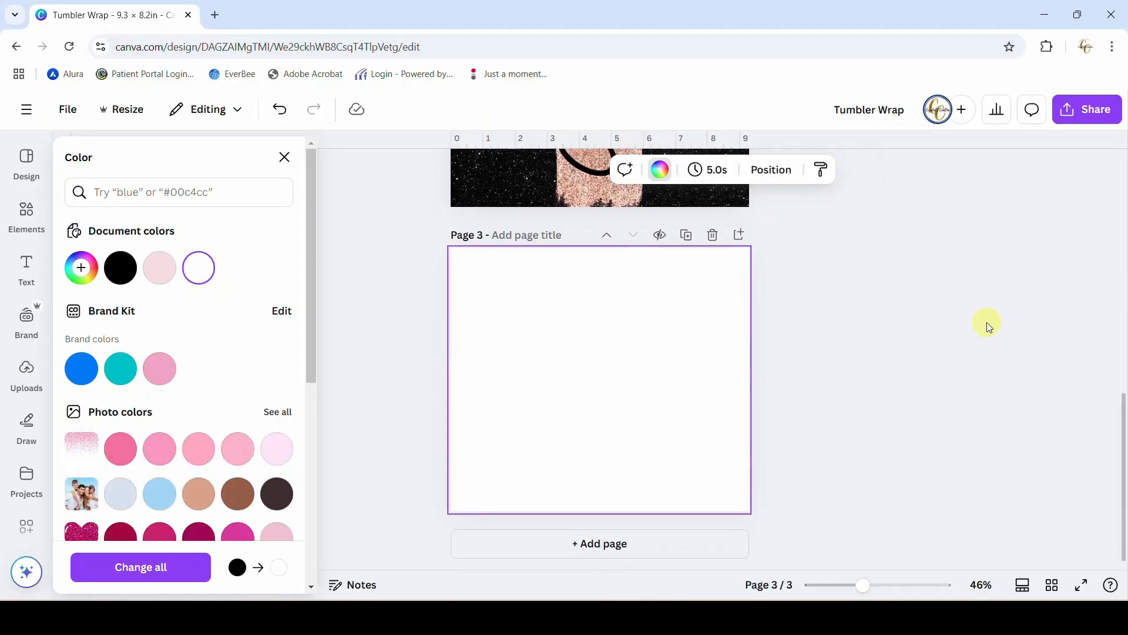
pyautogui.click(33, 224)
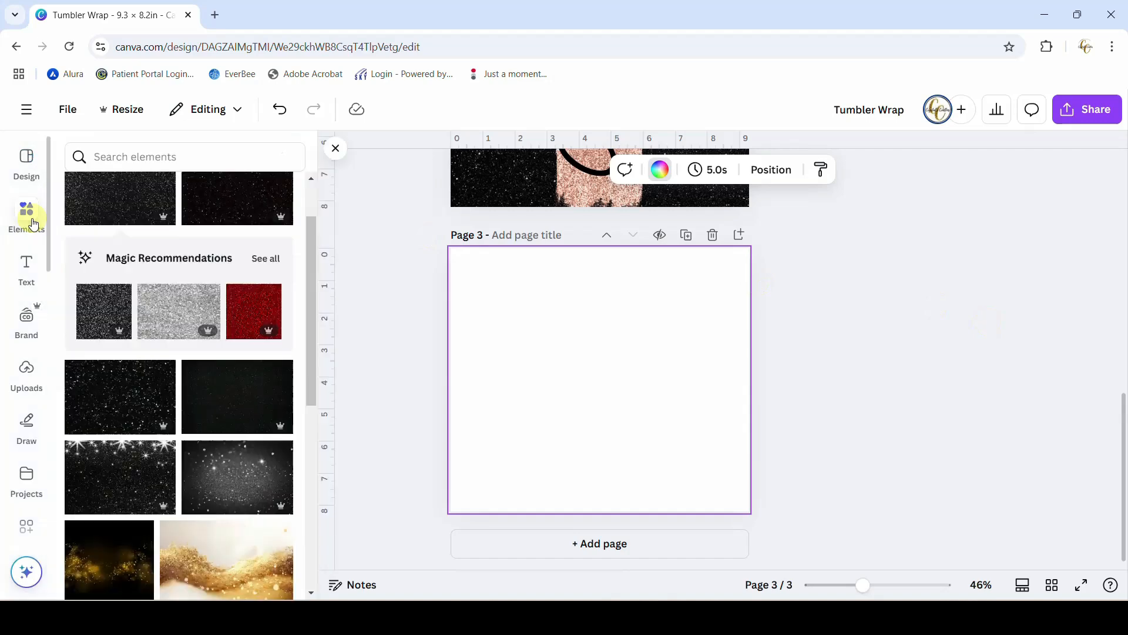
pyautogui.click(141, 155)
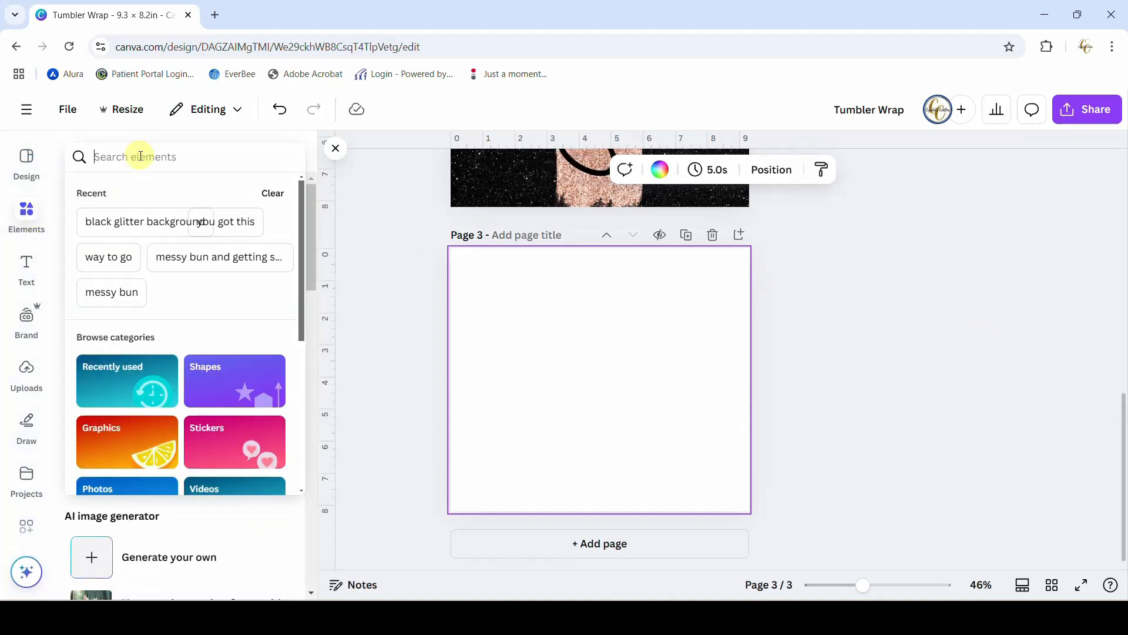
pyautogui.click(155, 226)
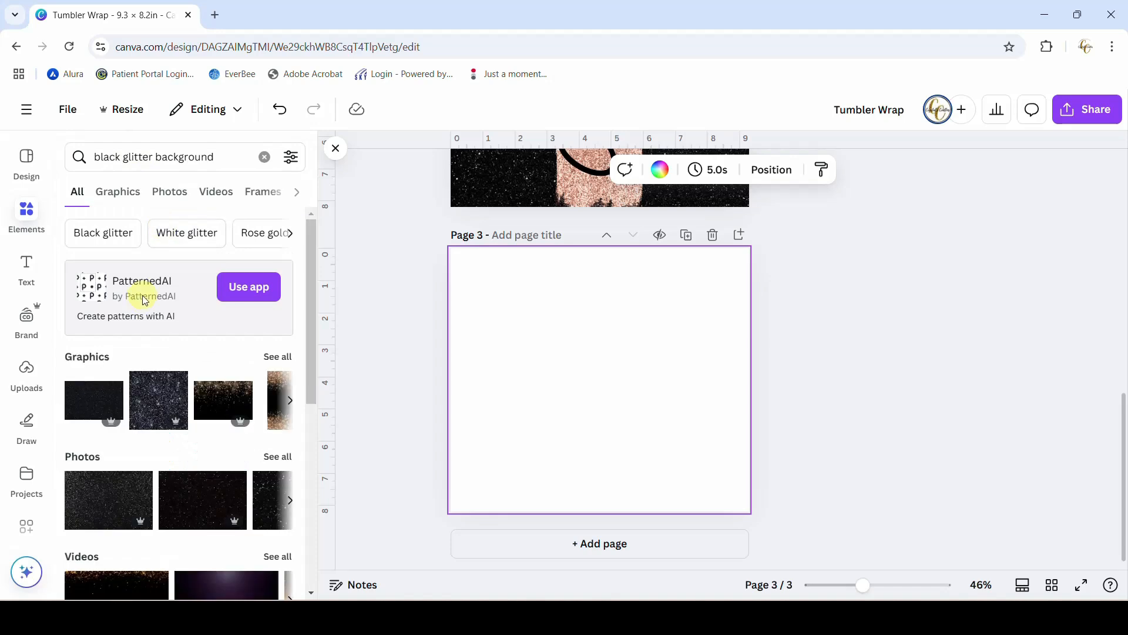
pyautogui.click(163, 197)
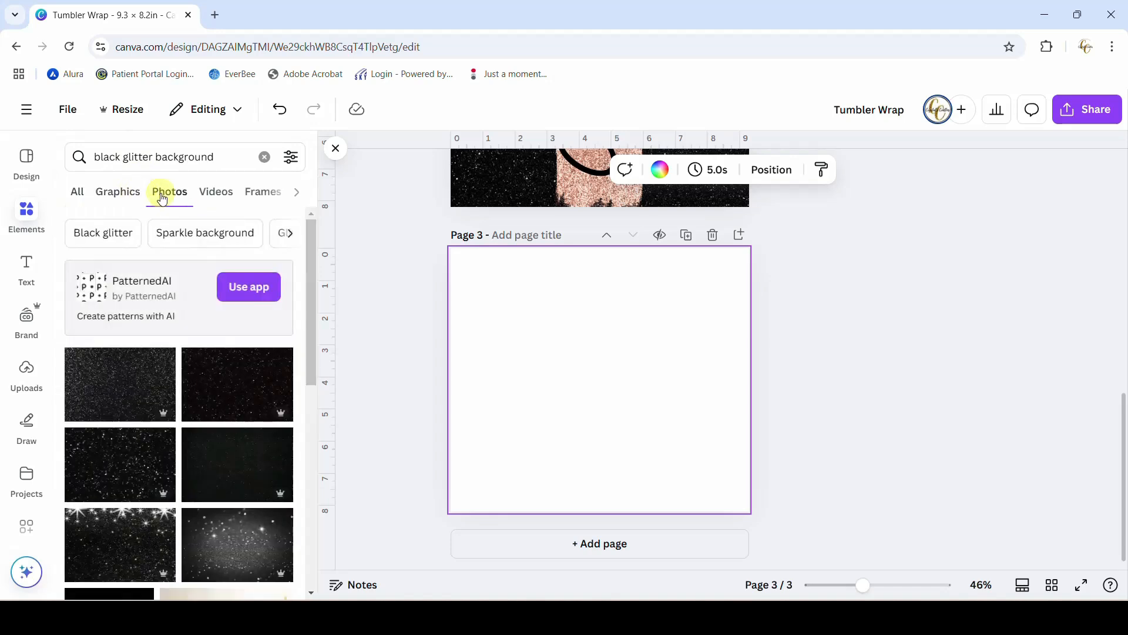
pyautogui.click(91, 394)
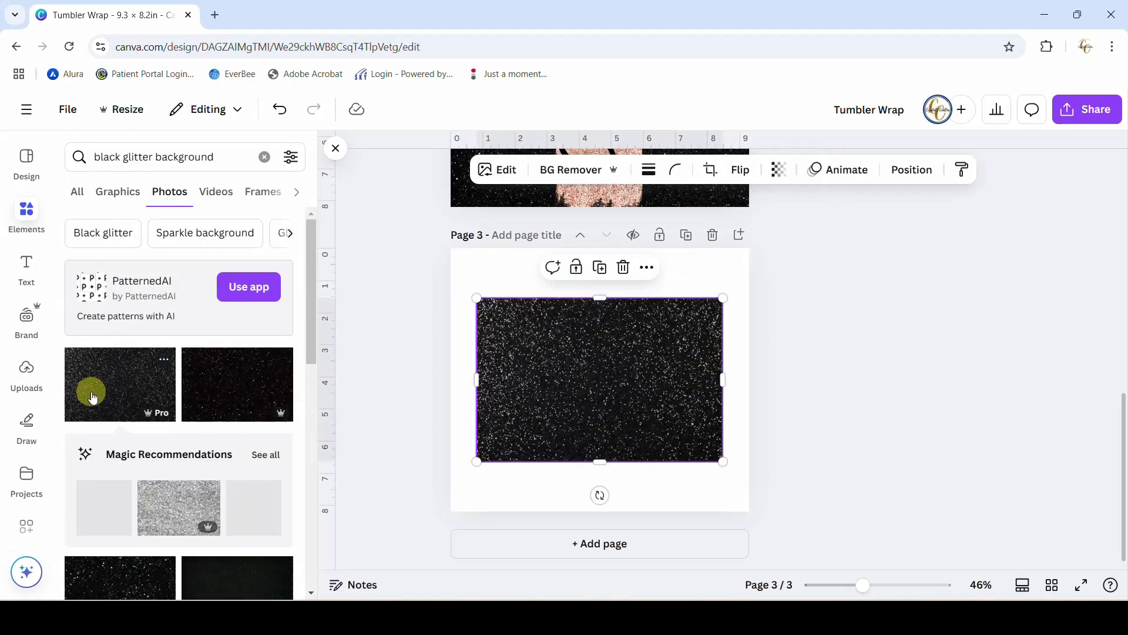
# Shrink the black glitter photo to about 4.5 in wide, duplicate it, and place the copy side by side at its right edge
pyautogui.click(713, 409)
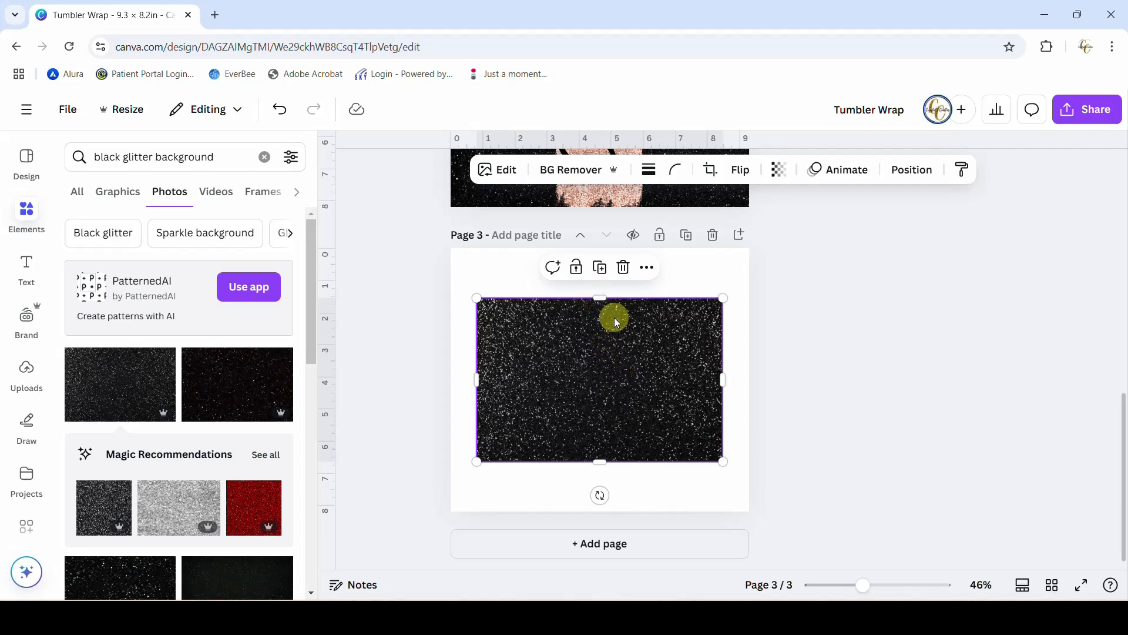
pyautogui.moveTo(722, 300); pyautogui.dragTo(622, 365)
pyautogui.click(550, 334)
pyautogui.moveTo(552, 390); pyautogui.dragTo(698, 432)
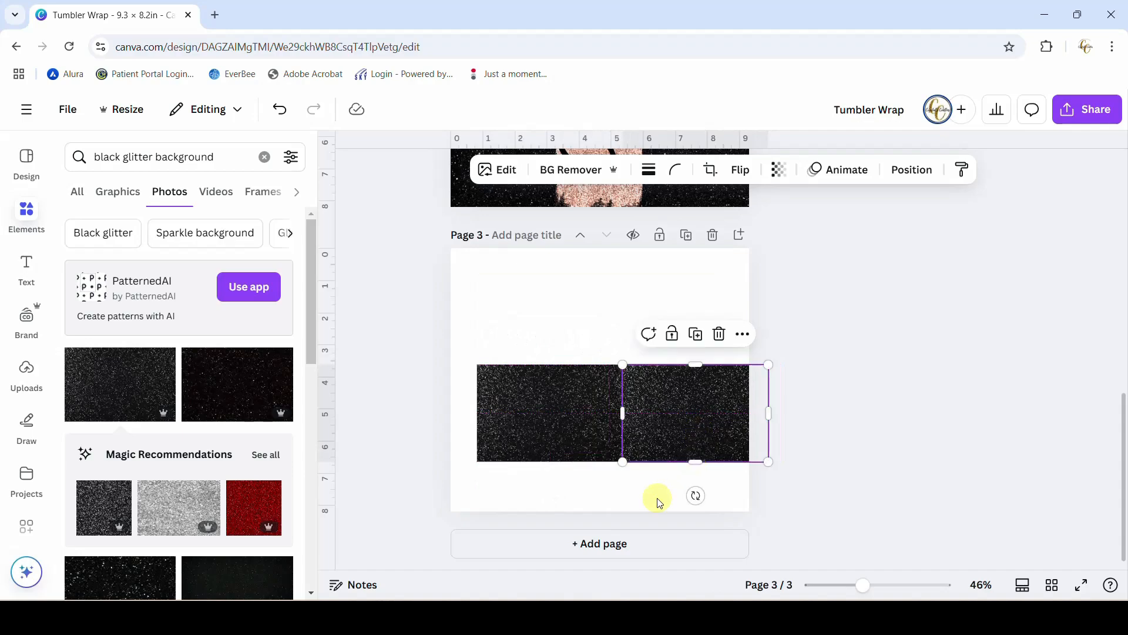
# Move the left glitter photo slightly right to close the gap to its copy, and inspect the seam at 500% zoom
pyautogui.moveTo(863, 585); pyautogui.dragTo(934, 564)
pyautogui.scroll(-3, 919, 367)
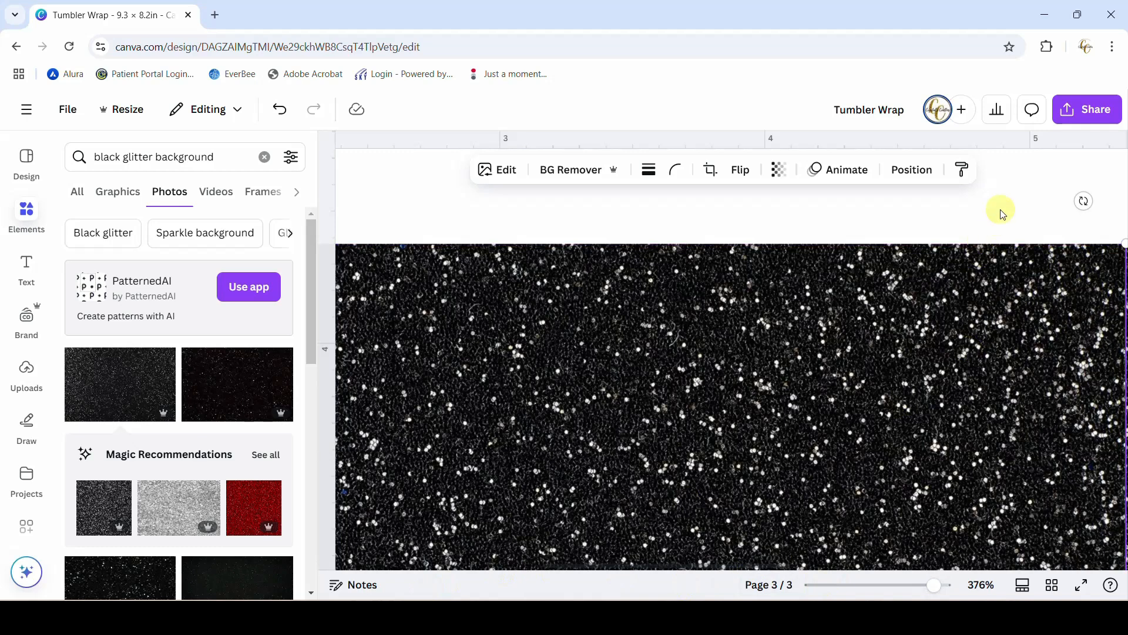
pyautogui.hscroll(5, 1003, 213)
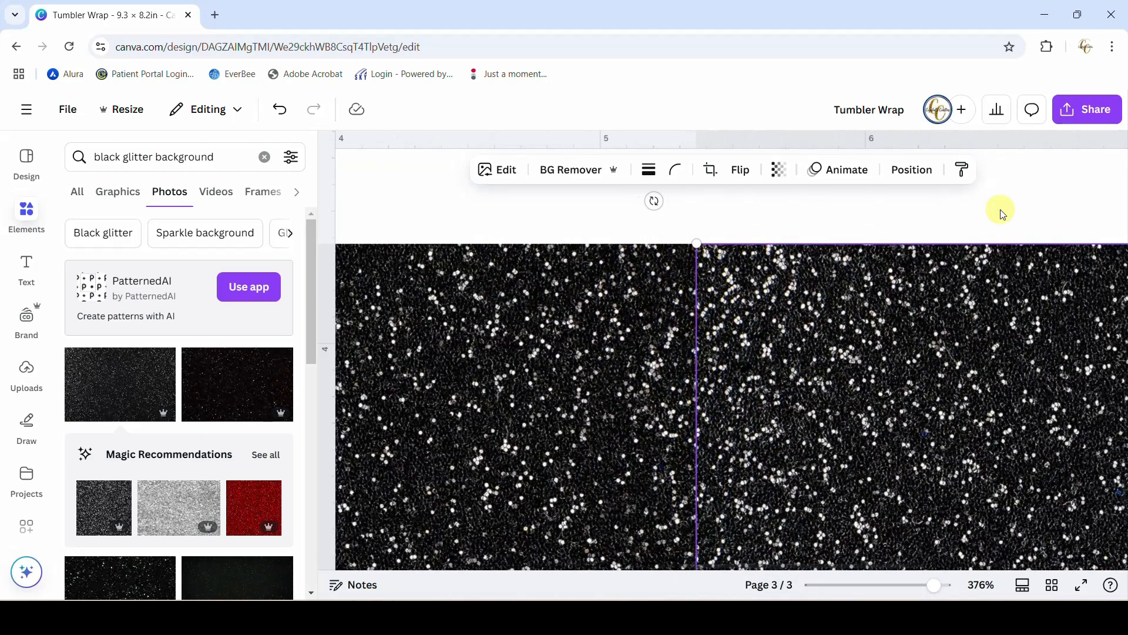
pyautogui.click(424, 221)
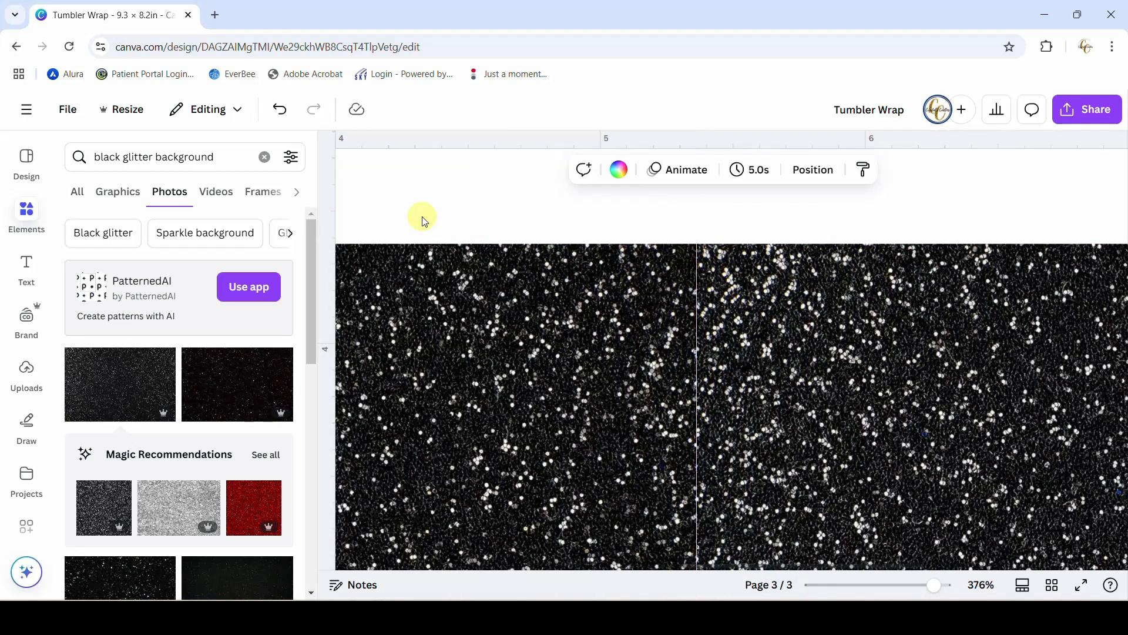
pyautogui.click(570, 408)
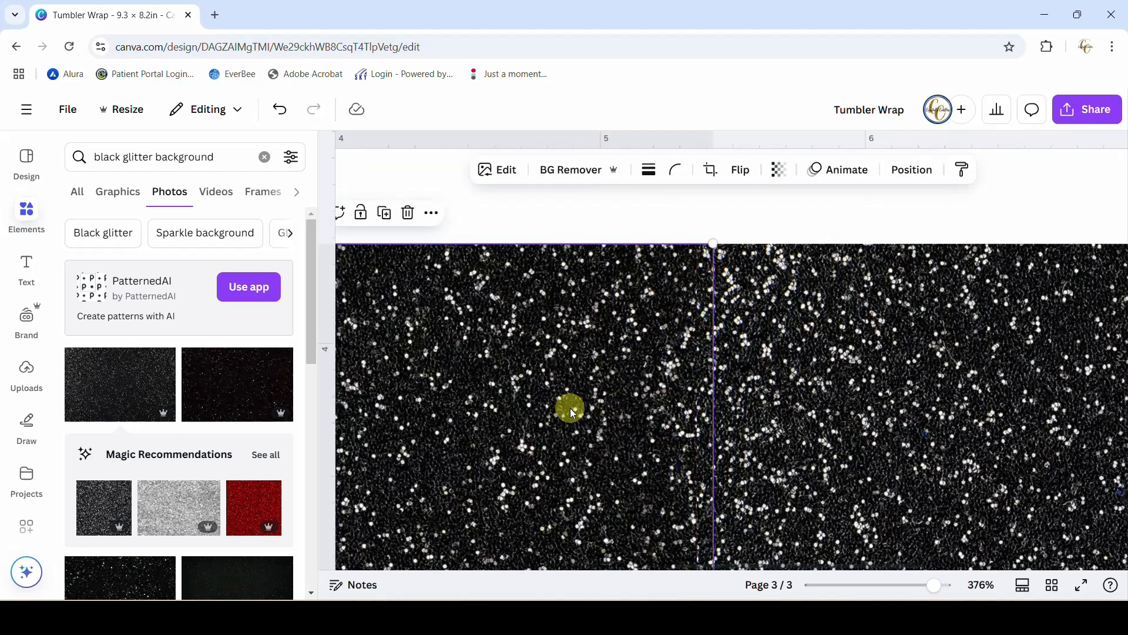
pyautogui.click(508, 220)
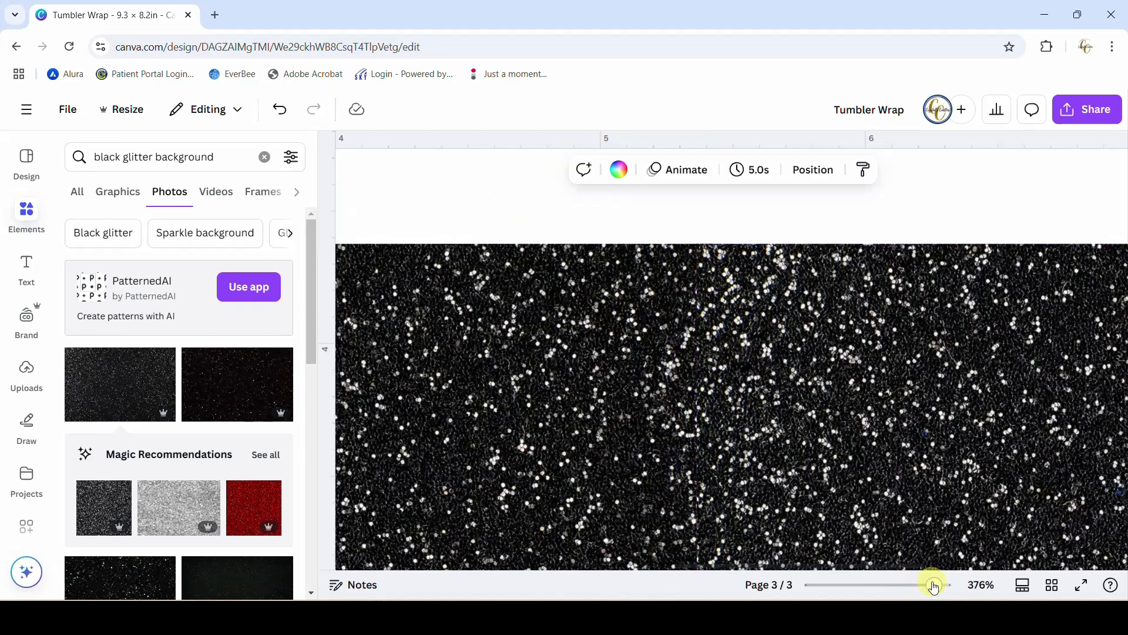
pyautogui.moveTo(934, 585); pyautogui.dragTo(953, 586)
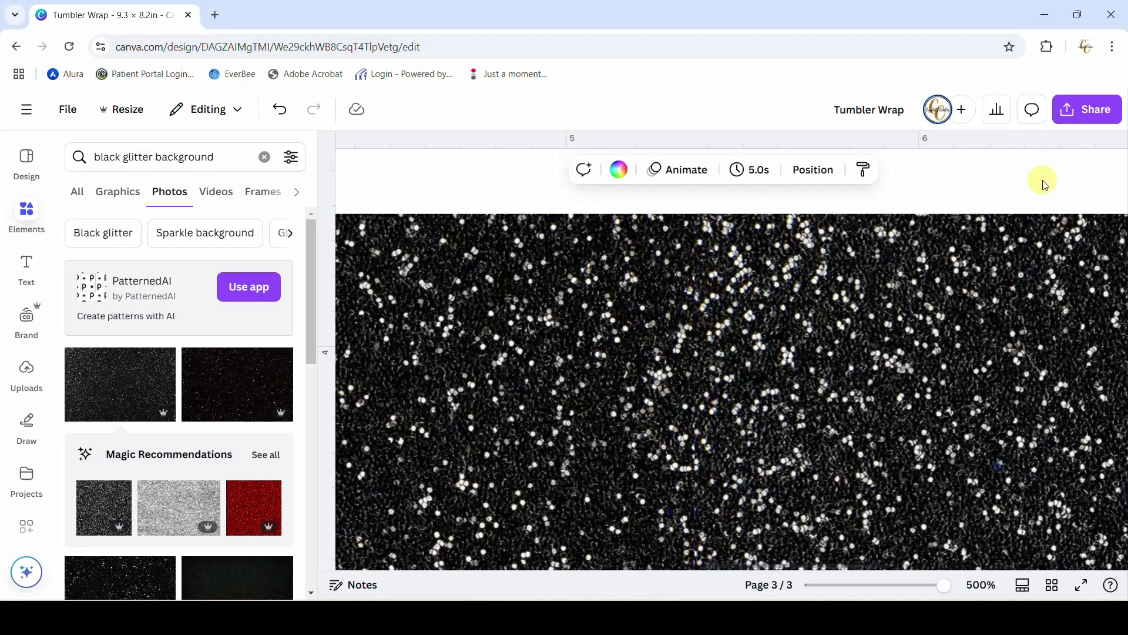
# Delete the right-hand copy of the black glitter photo on page 3
pyautogui.moveTo(944, 584); pyautogui.dragTo(883, 586)
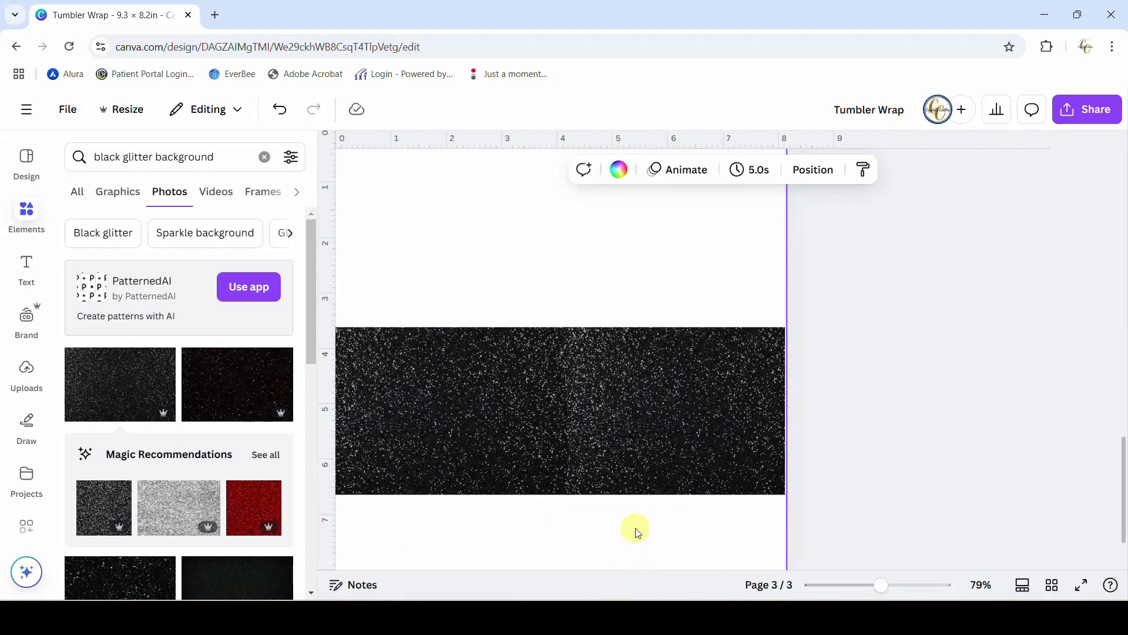
pyautogui.moveTo(882, 586); pyautogui.dragTo(862, 586)
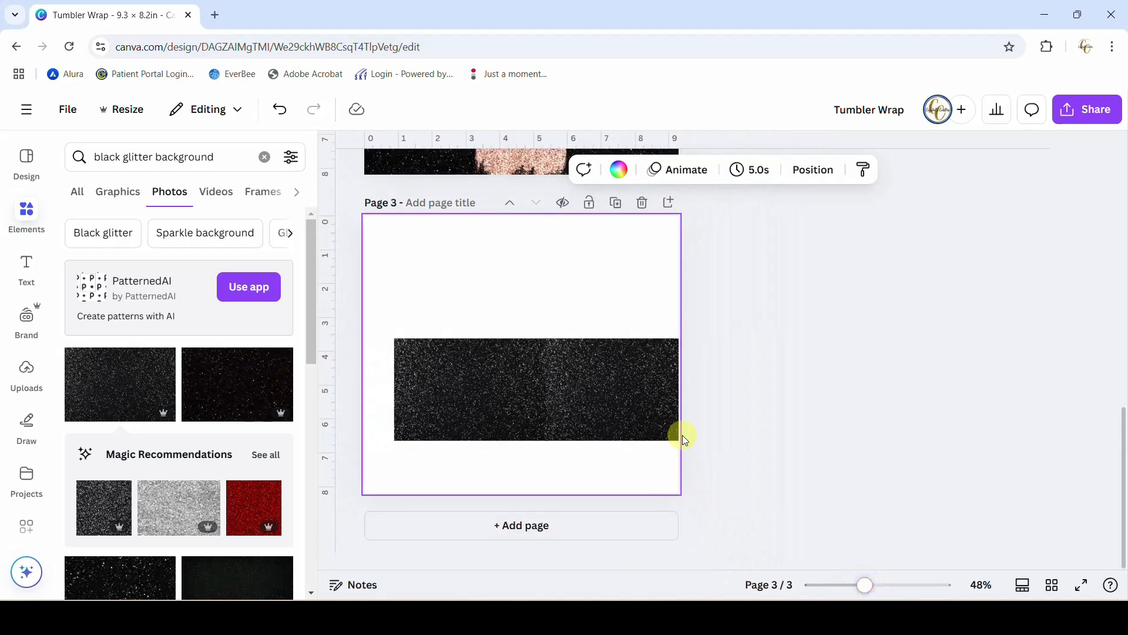
pyautogui.click(609, 383)
pyautogui.press('Delete')
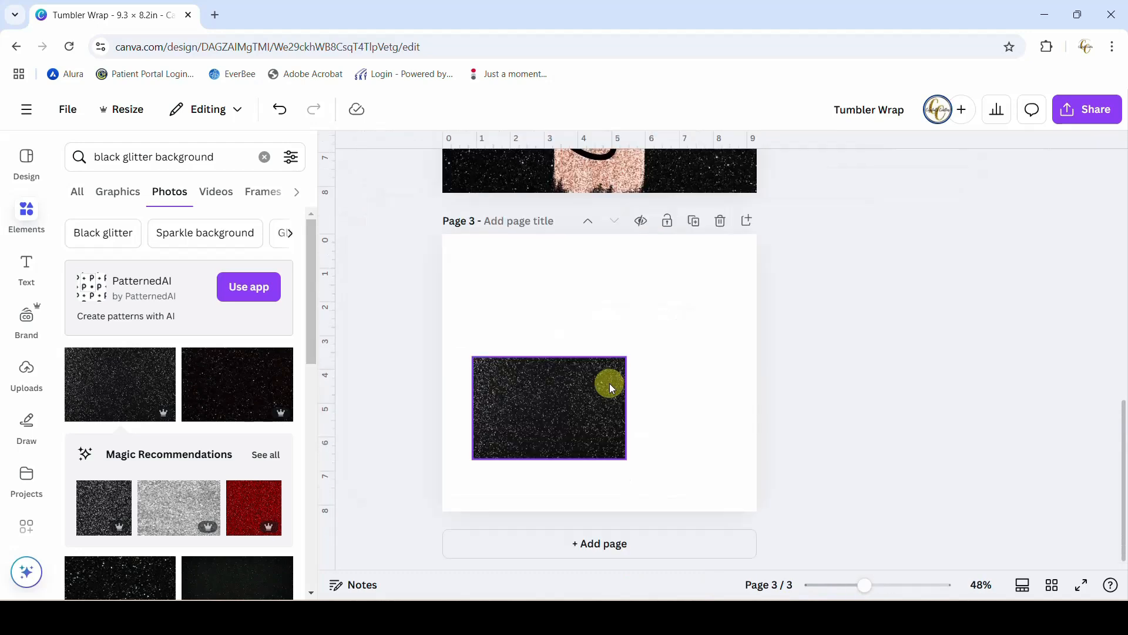
# Enlarge the remaining glitter photo to about 7.7 in wide and centre it on the page's right edge
pyautogui.click(609, 383)
pyautogui.moveTo(576, 414); pyautogui.dragTo(605, 392)
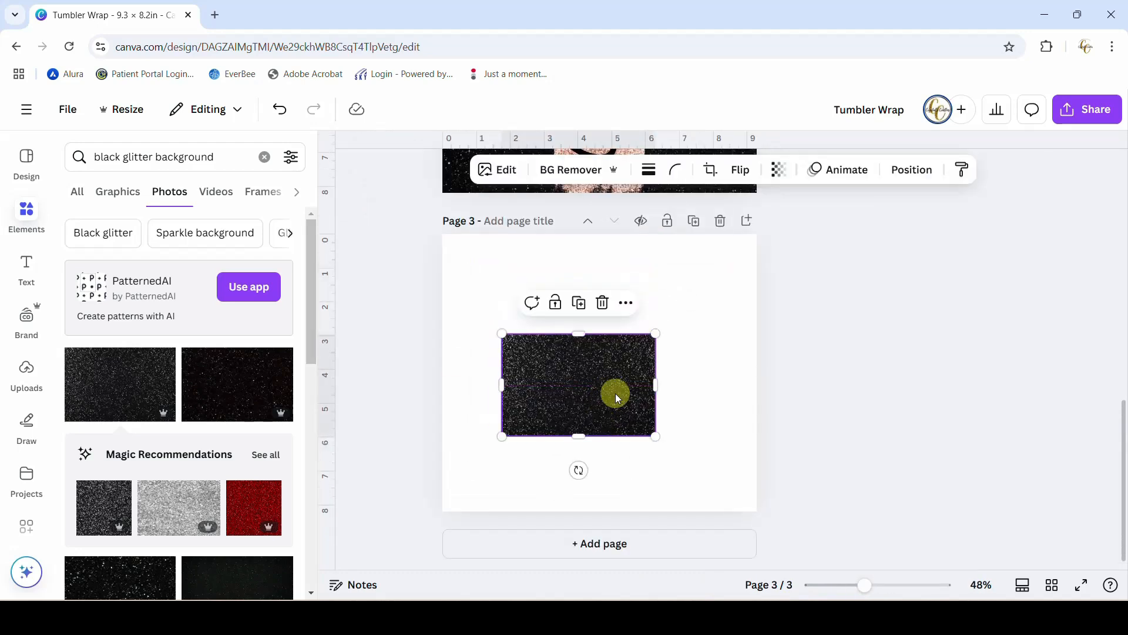
pyautogui.moveTo(656, 333); pyautogui.dragTo(749, 276)
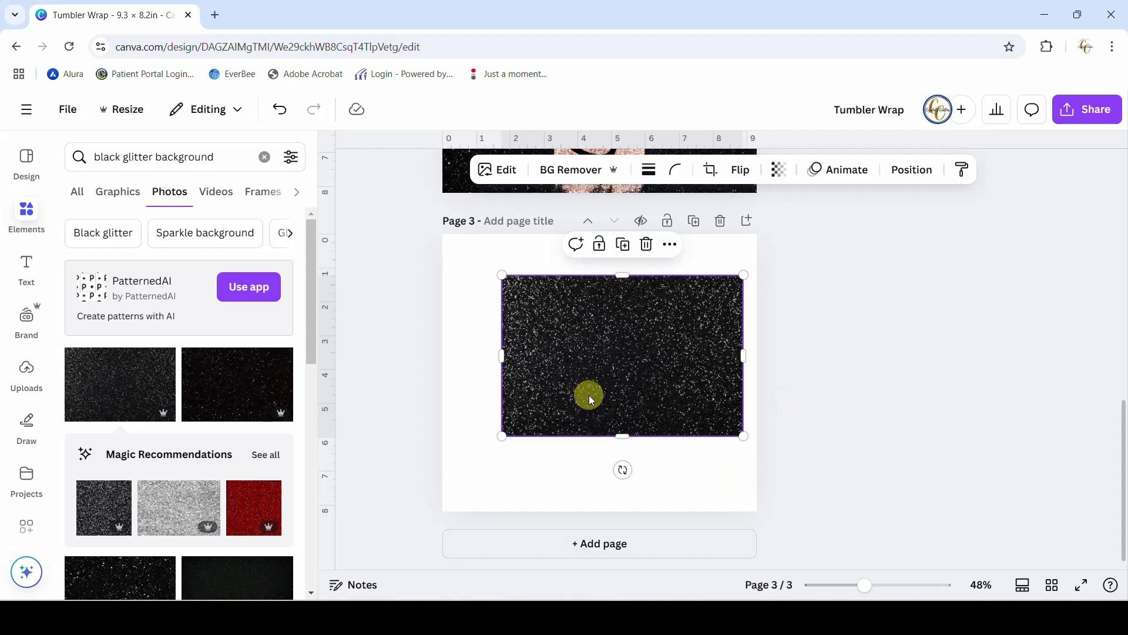
pyautogui.moveTo(587, 395); pyautogui.dragTo(703, 406)
pyautogui.moveTo(618, 292); pyautogui.dragTo(599, 277)
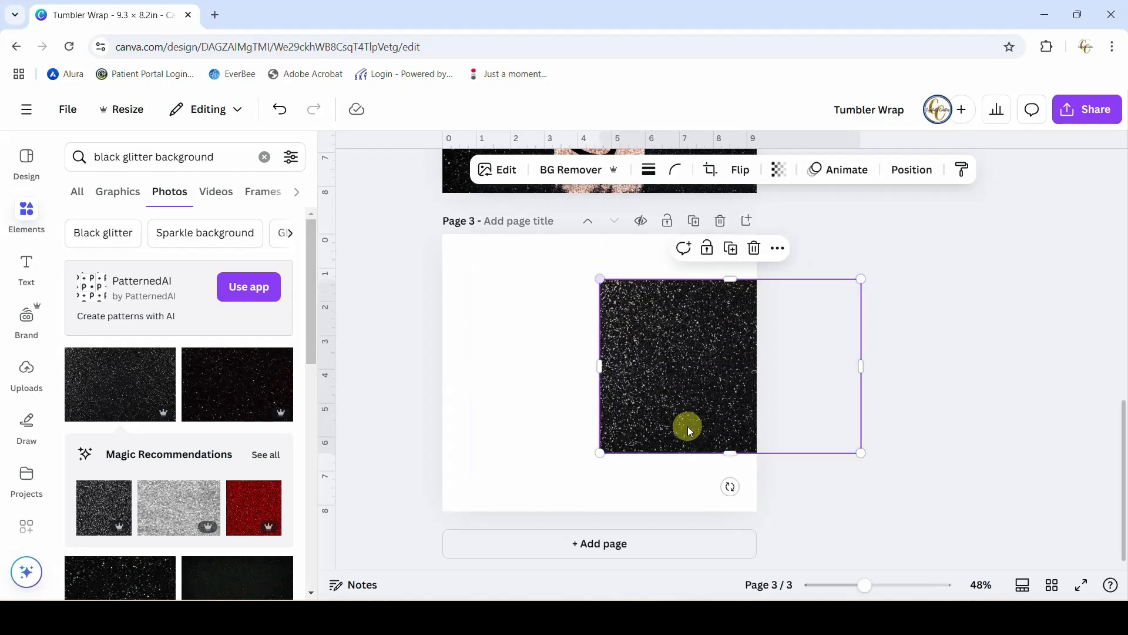
pyautogui.moveTo(665, 418); pyautogui.dragTo(688, 417)
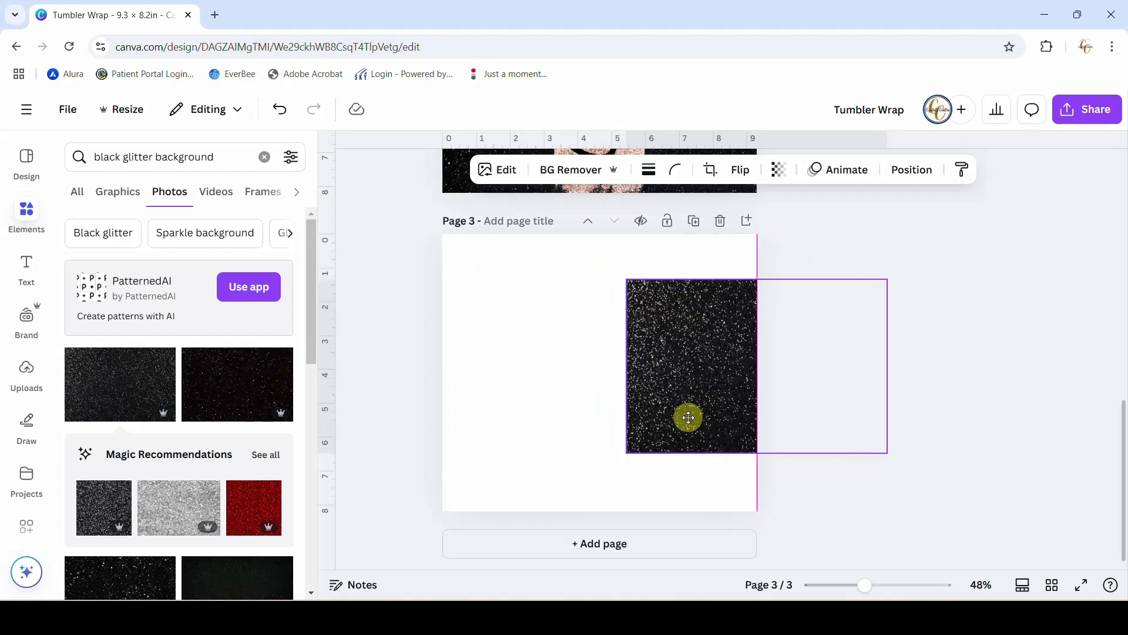
pyautogui.moveTo(688, 417); pyautogui.dragTo(688, 418)
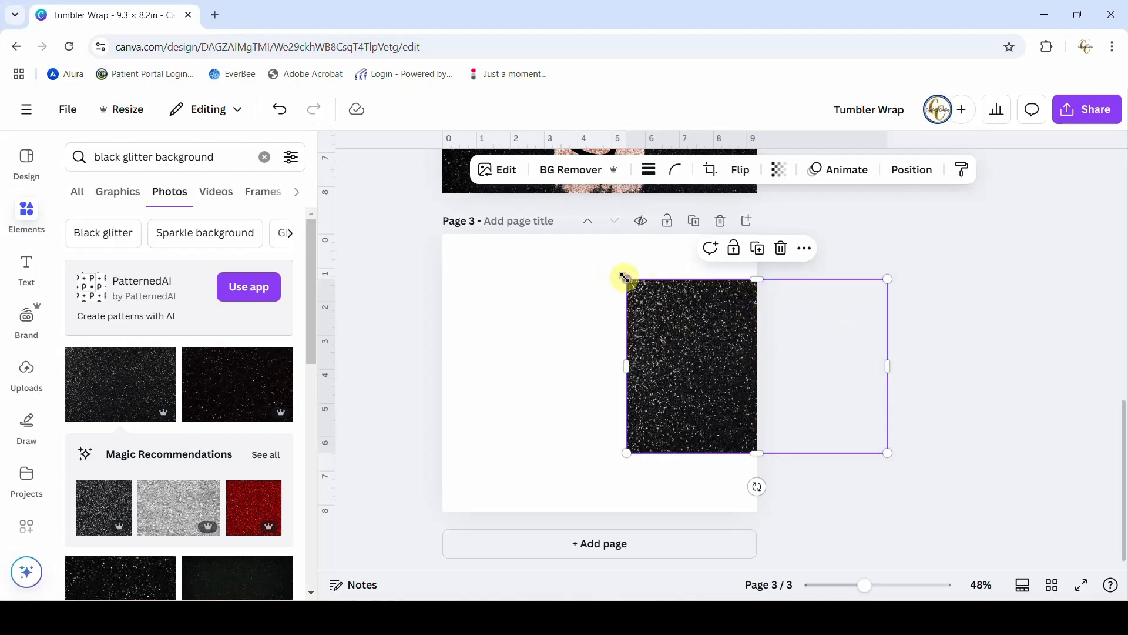
# Enlarge the glitter photo to about 9.3 in wide, centred on the page's right edge with its left side at the page's middle
pyautogui.moveTo(624, 277); pyautogui.dragTo(589, 270)
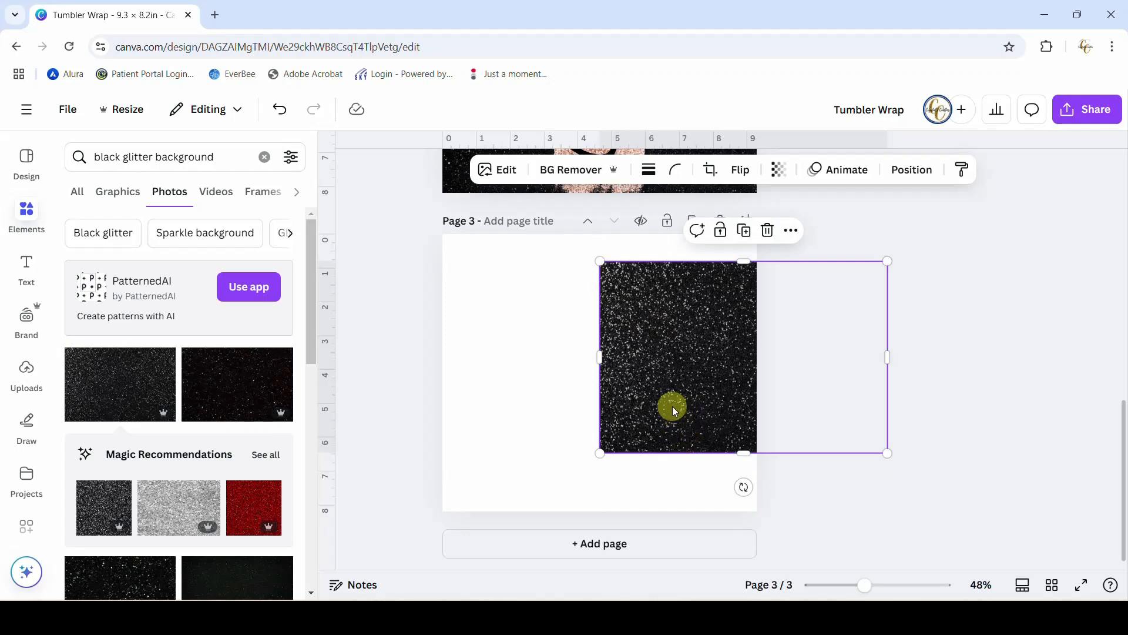
pyautogui.moveTo(672, 407); pyautogui.dragTo(683, 406)
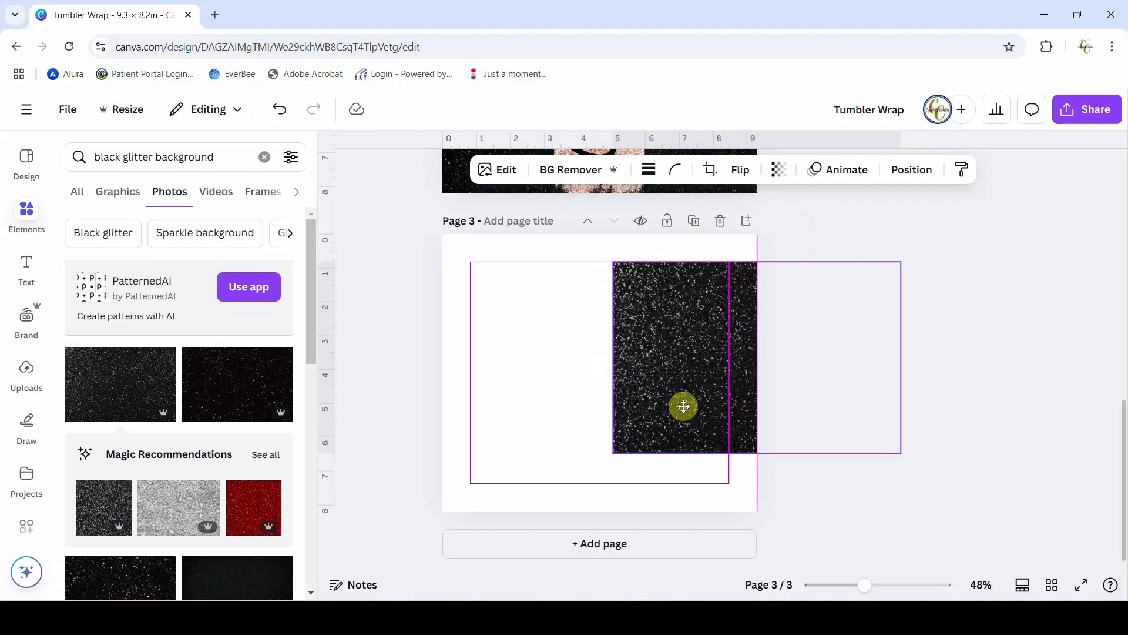
pyautogui.moveTo(684, 407); pyautogui.dragTo(684, 407)
pyautogui.moveTo(614, 261); pyautogui.dragTo(605, 252)
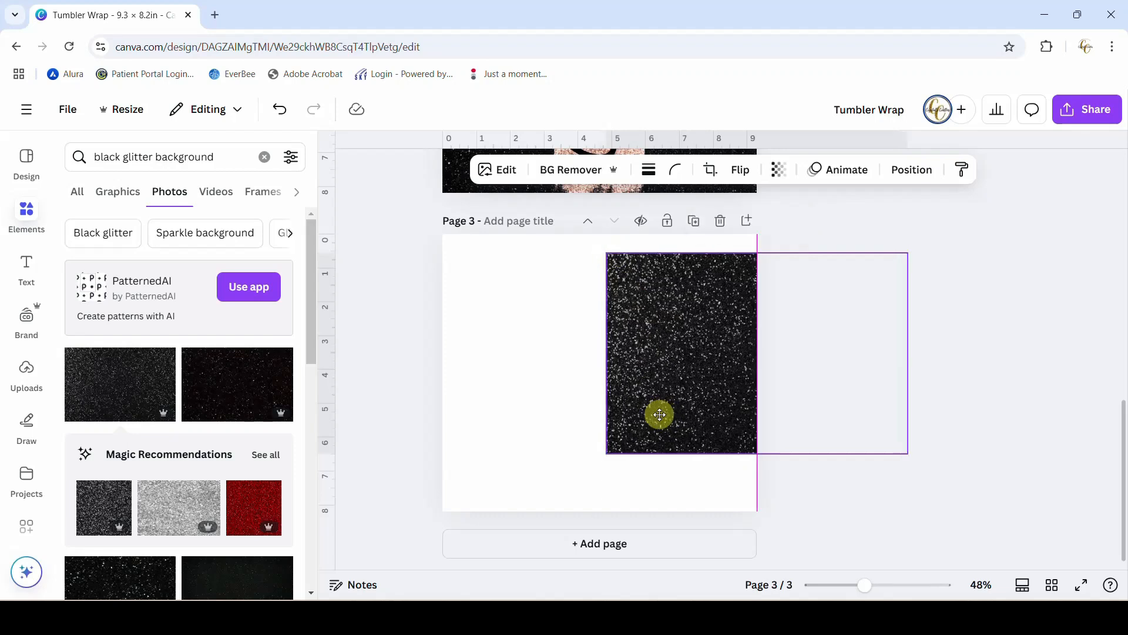
pyautogui.moveTo(659, 414); pyautogui.dragTo(661, 414)
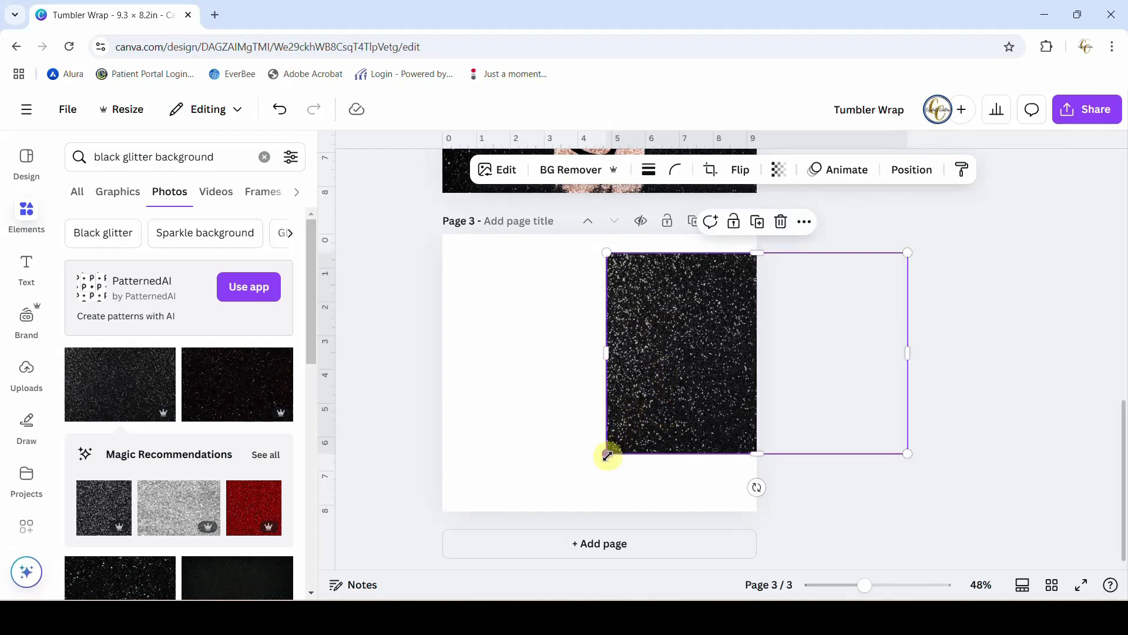
pyautogui.moveTo(608, 454); pyautogui.dragTo(659, 436)
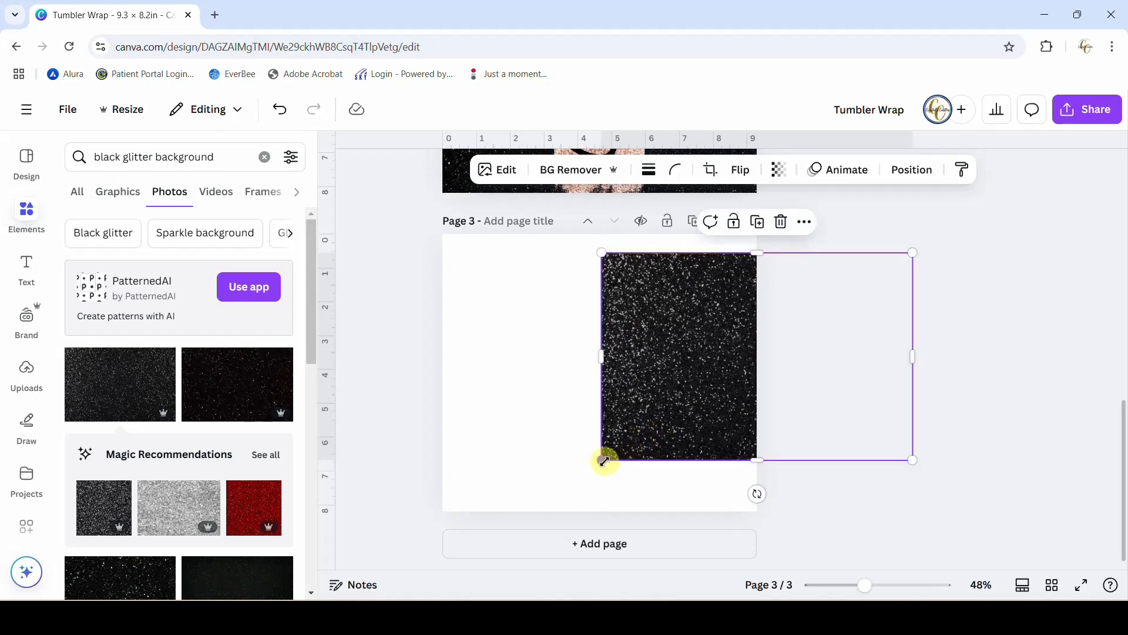
pyautogui.moveTo(601, 461); pyautogui.dragTo(679, 432)
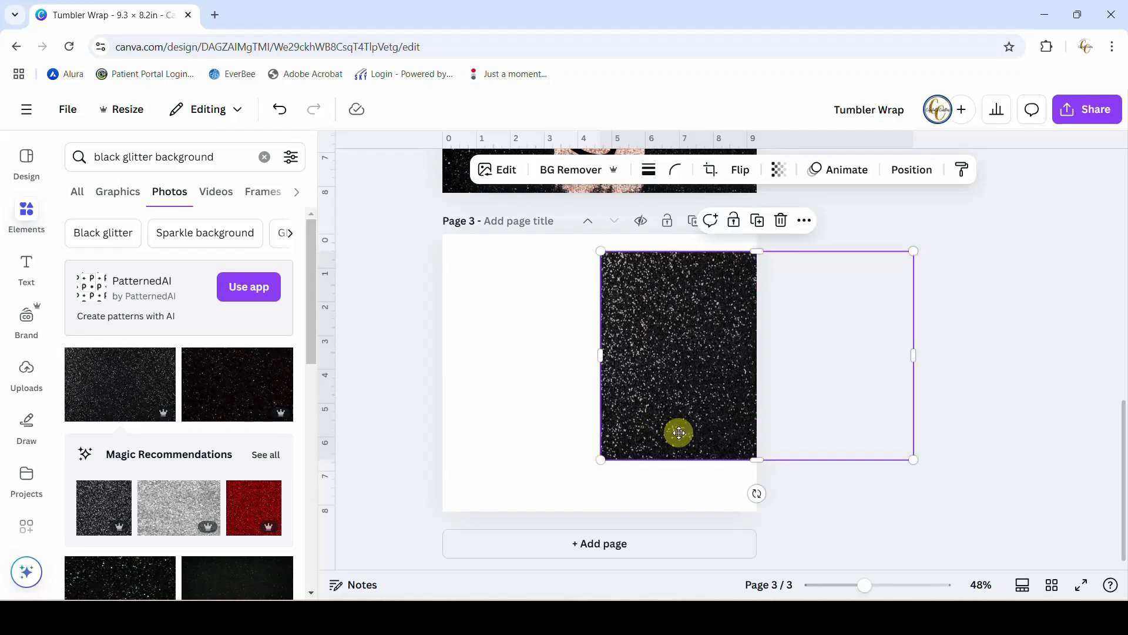
pyautogui.click(758, 221)
pyautogui.moveTo(738, 340); pyautogui.dragTo(385, 361)
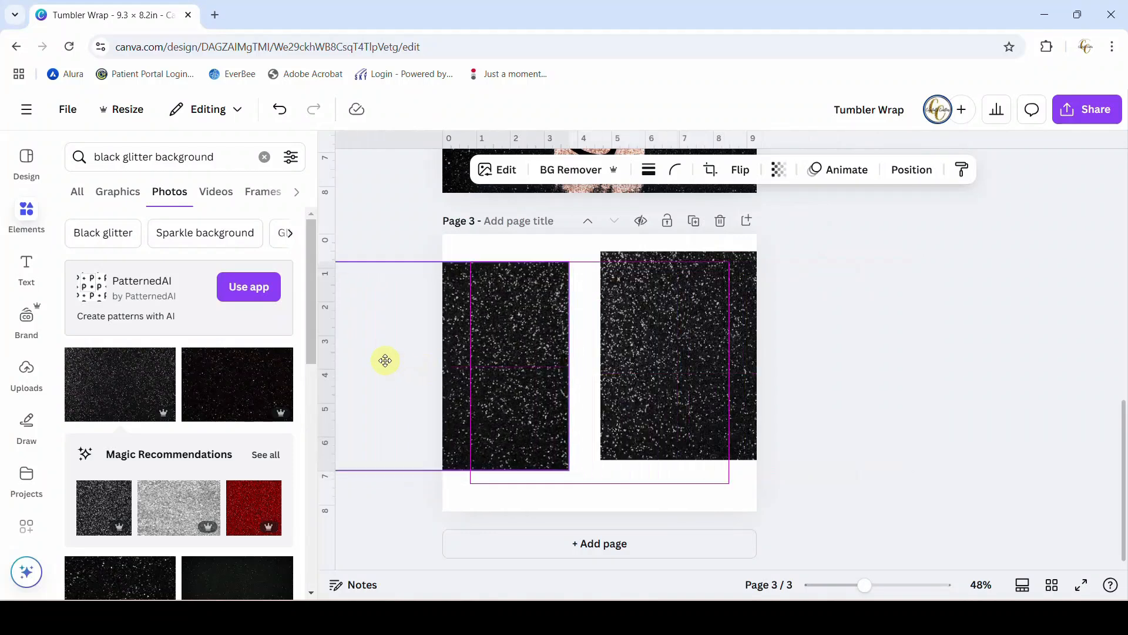
pyautogui.moveTo(506, 411); pyautogui.dragTo(533, 403)
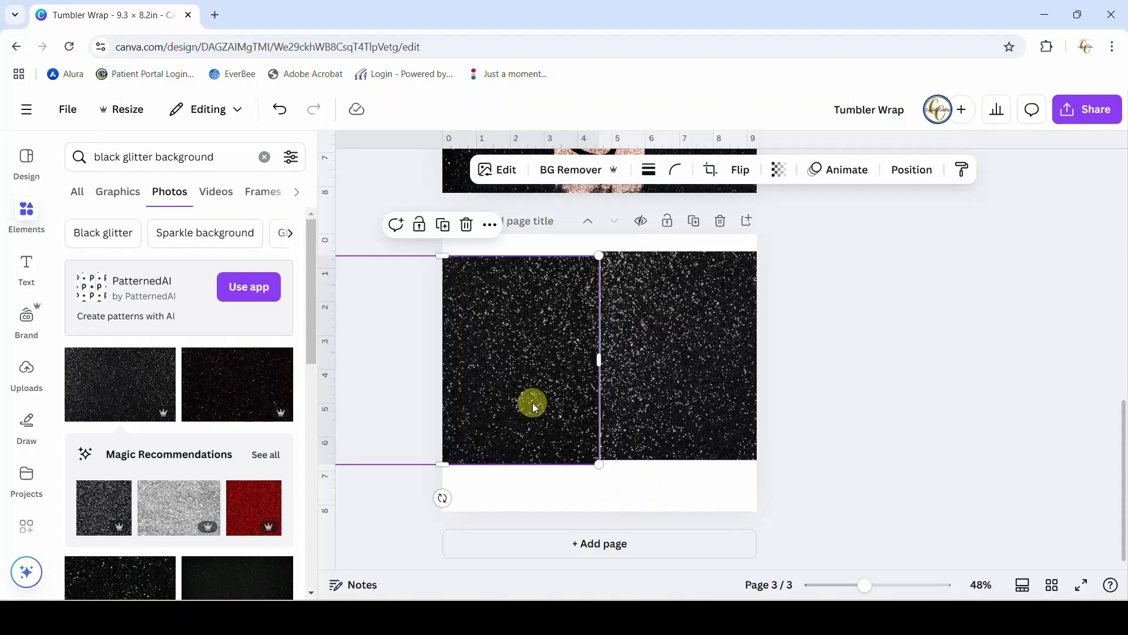
pyautogui.click(675, 501)
pyautogui.click(649, 503)
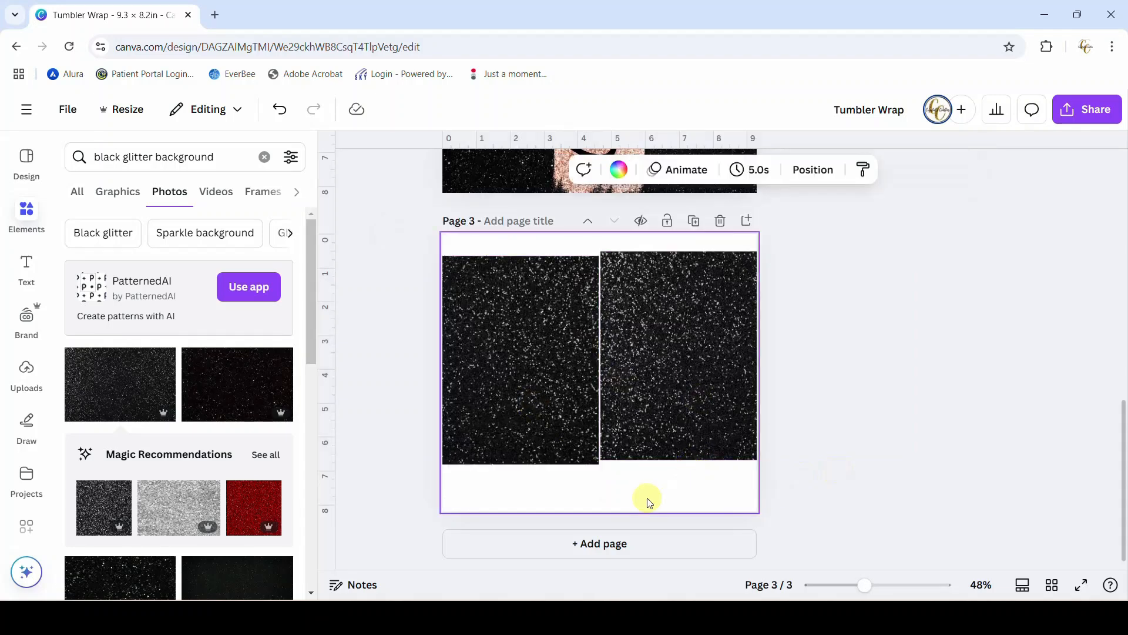
pyautogui.click(547, 428)
pyautogui.press('Delete')
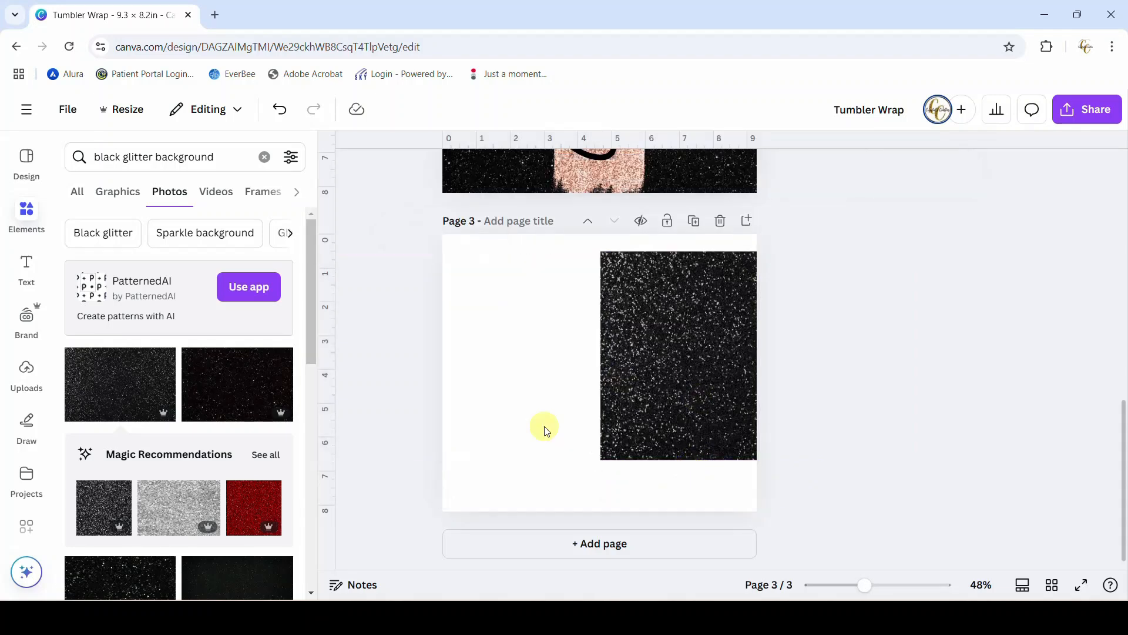
# Nudge the glitter photo slightly down, duplicate it, and align the copy against its left side to fill the page's left half
pyautogui.click(619, 382)
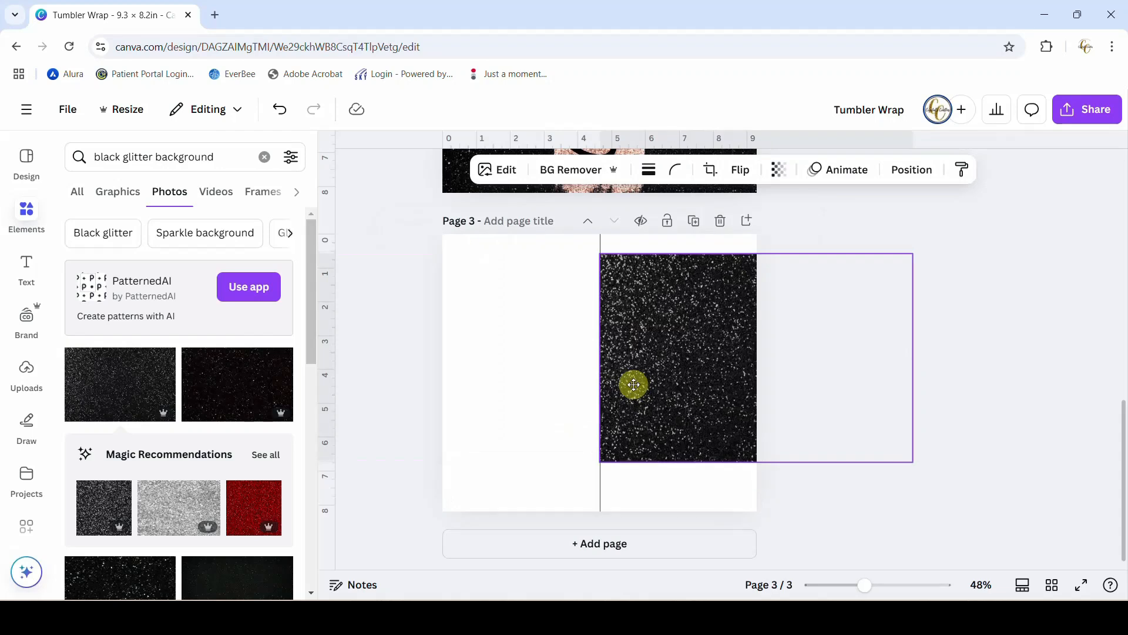
pyautogui.moveTo(633, 383); pyautogui.dragTo(640, 383)
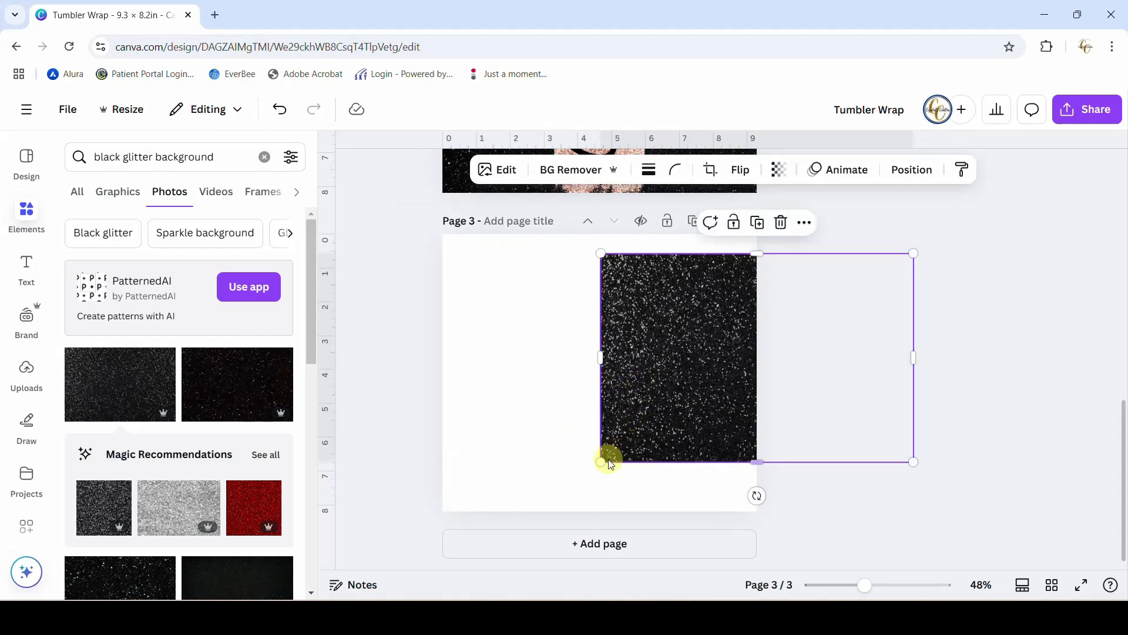
pyautogui.click(757, 222)
pyautogui.moveTo(737, 344); pyautogui.dragTo(529, 364)
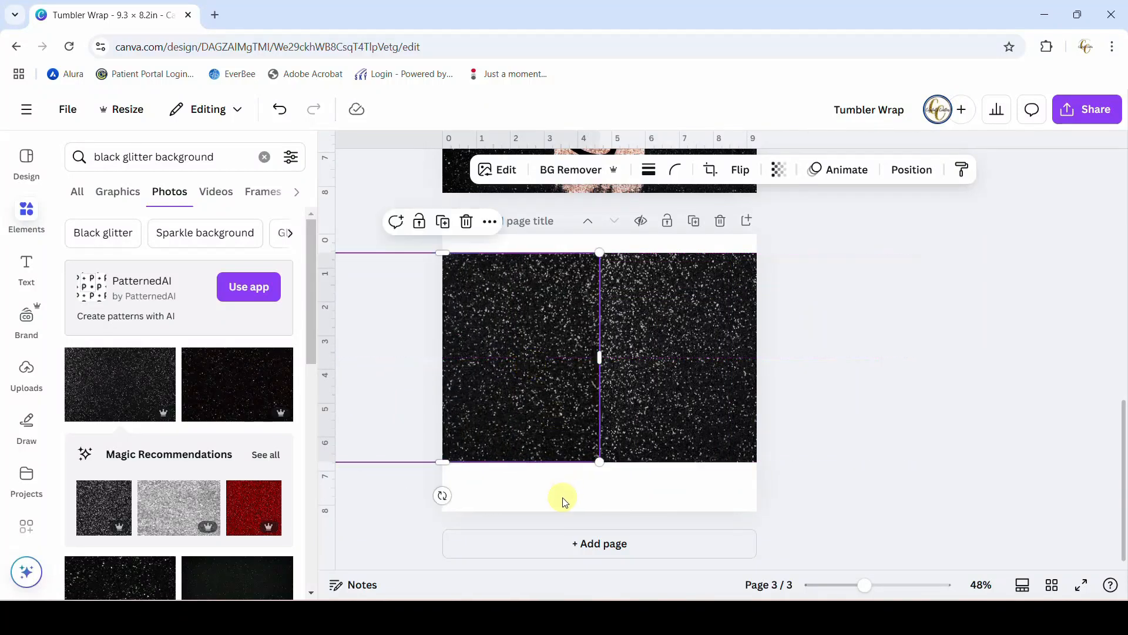
pyautogui.click(562, 479)
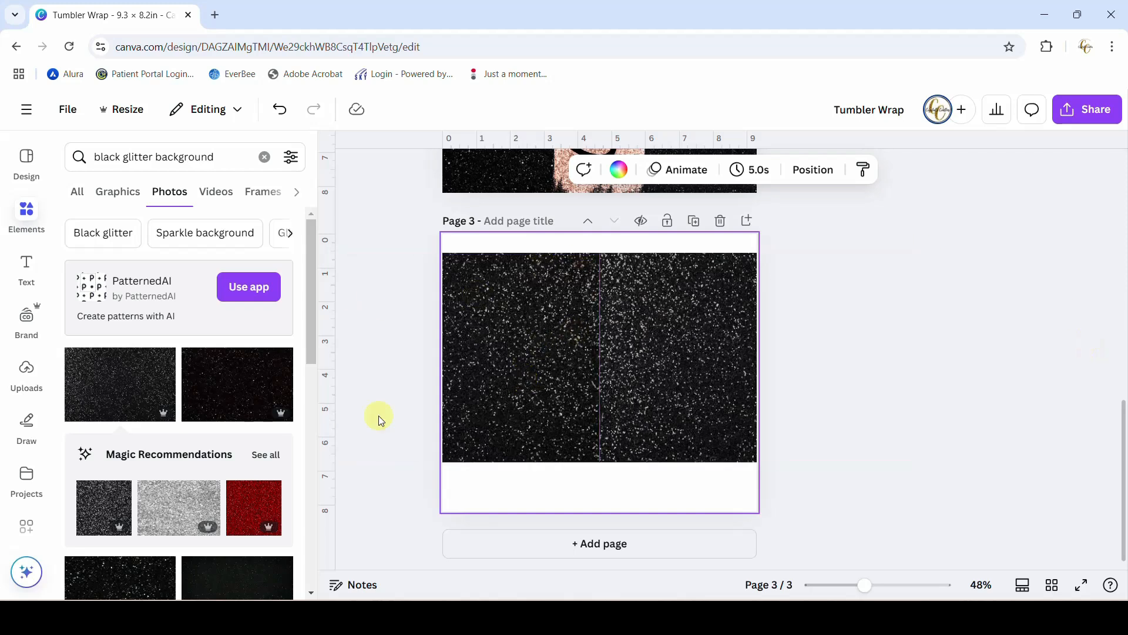
# Scale both glitter photos together to 24.6 × 8.2 in to fill the page height, and centre their seam on the page
pyautogui.click(496, 338)
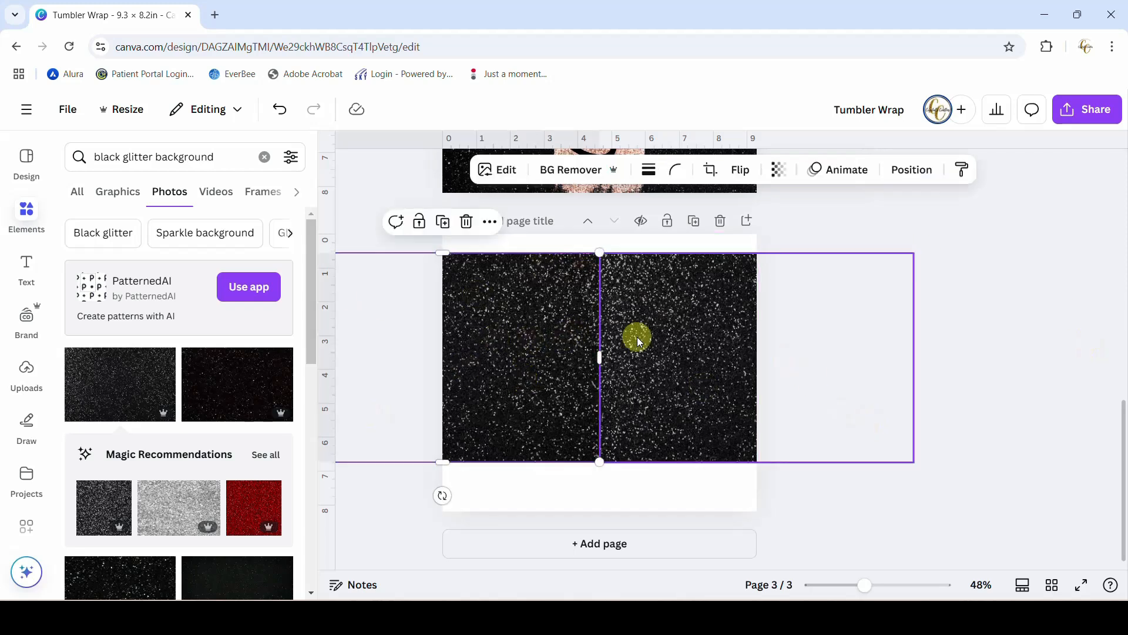
pyautogui.keyDown('shift'); pyautogui.click(655, 343); pyautogui.keyUp('shift')
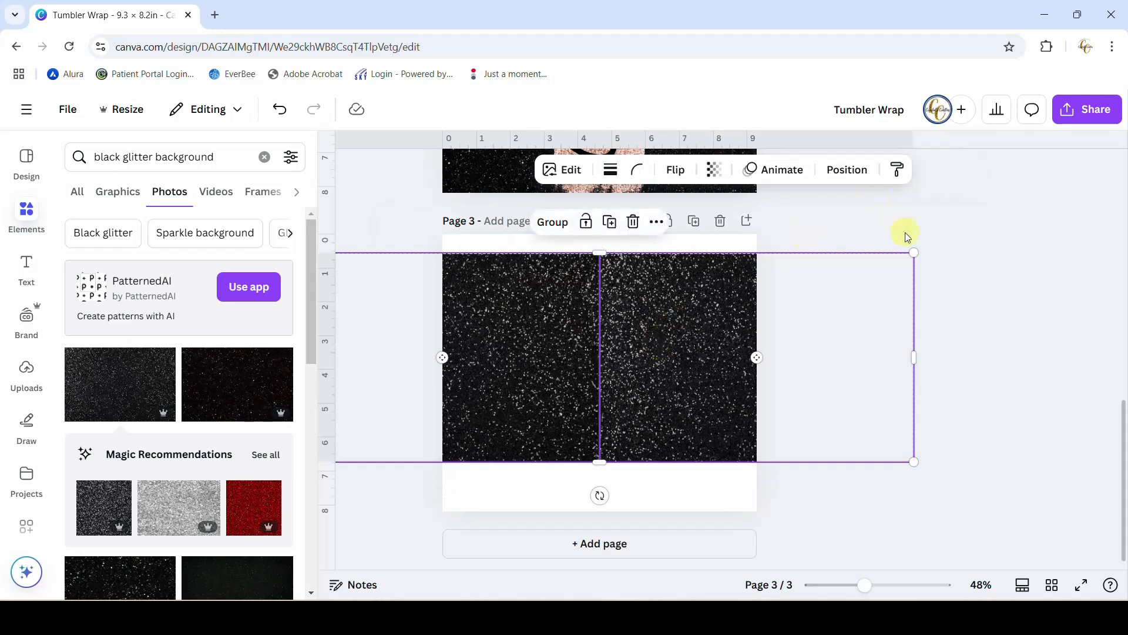
pyautogui.moveTo(917, 254); pyautogui.dragTo(962, 194)
pyautogui.moveTo(971, 462); pyautogui.dragTo(1113, 580)
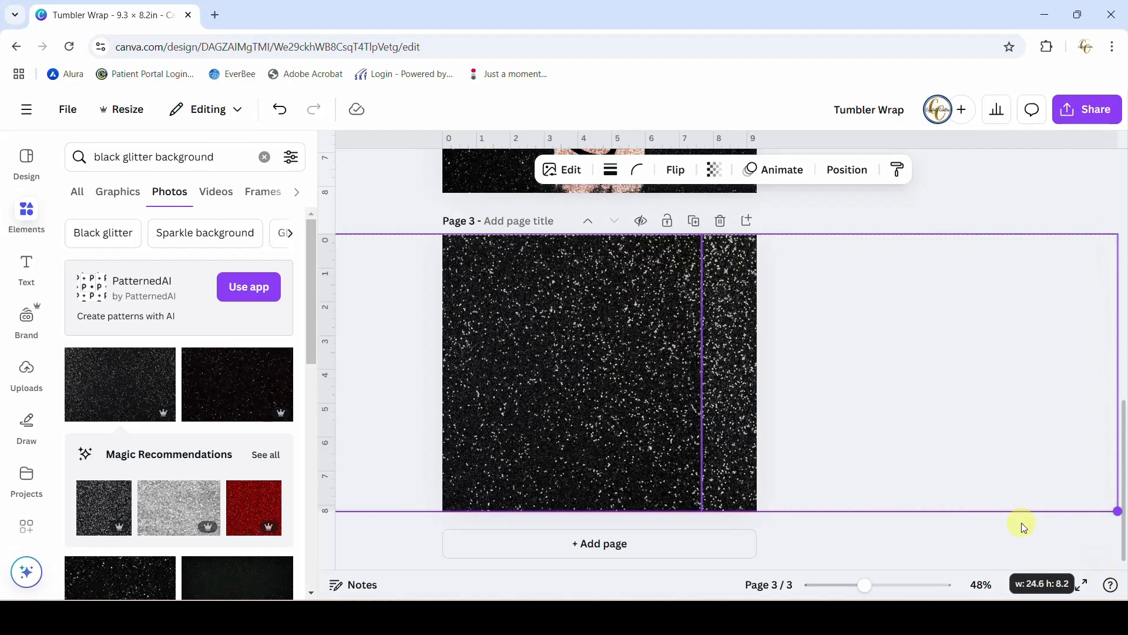
pyautogui.moveTo(654, 429); pyautogui.dragTo(550, 430)
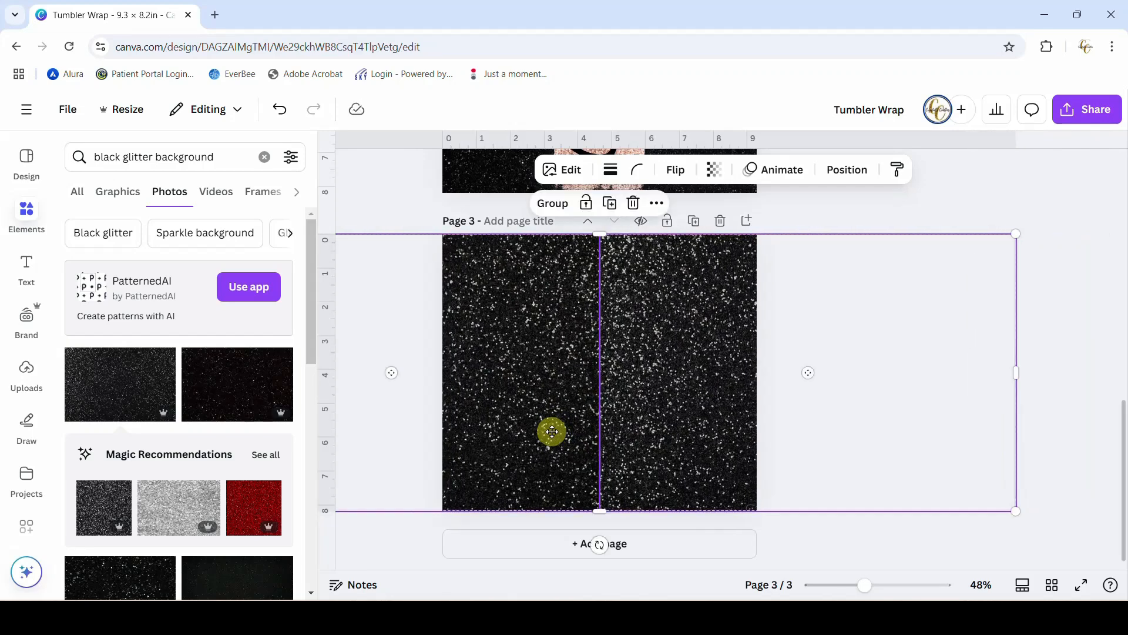
pyautogui.click(858, 304)
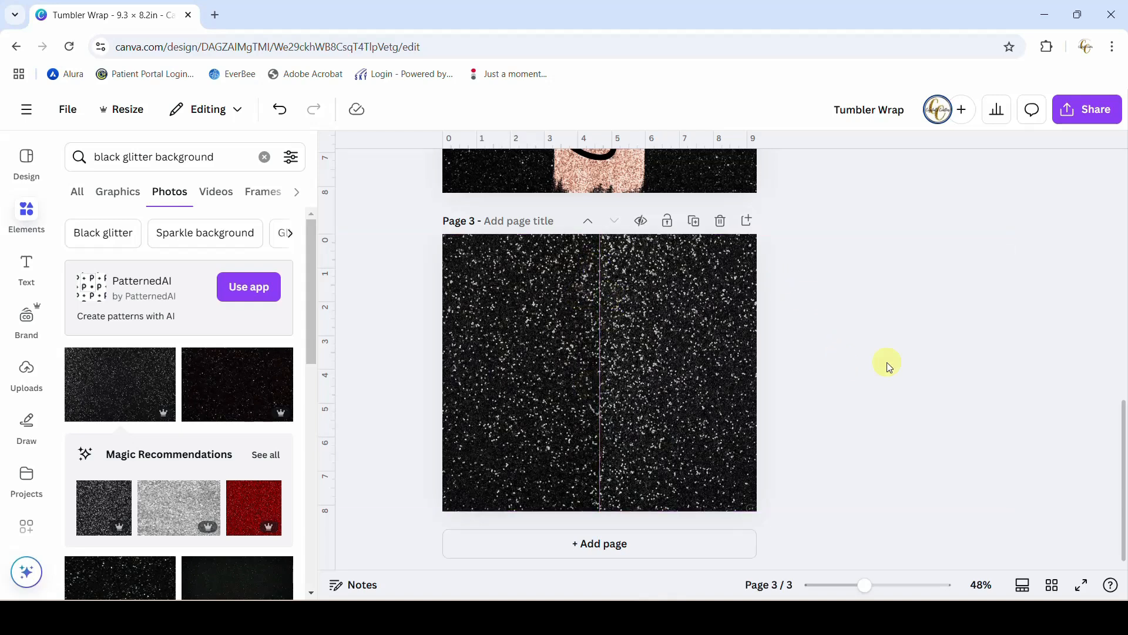
# Compare page 3 with the page 2 sample and search the photo elements for "pink glitter brush stroke"
pyautogui.scroll(2, 887, 364)
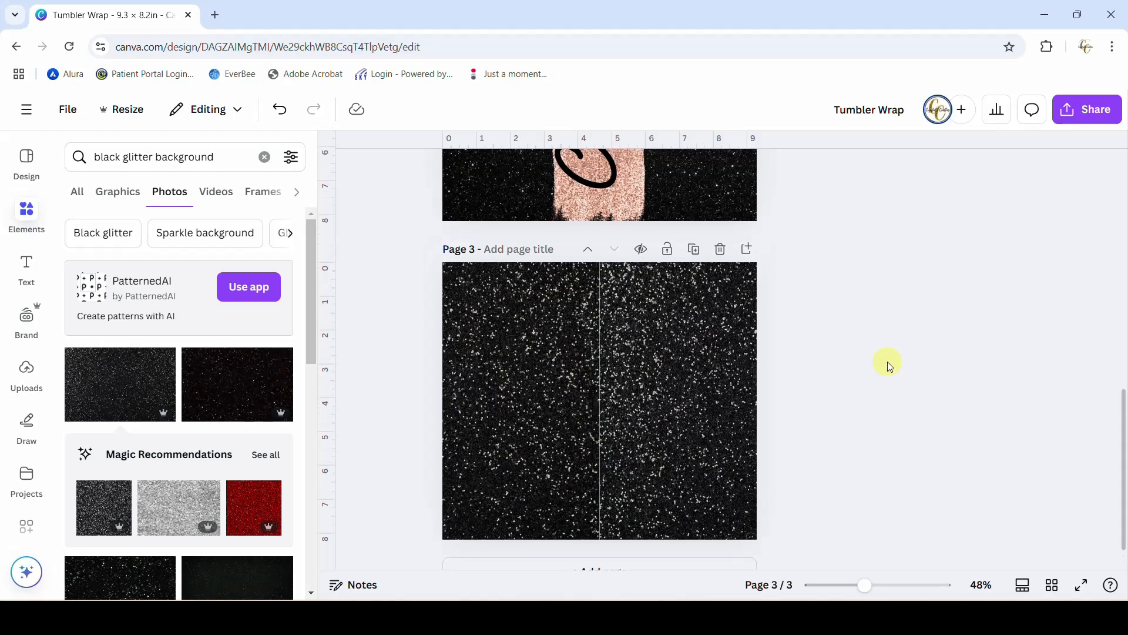
pyautogui.scroll(-2, 887, 364)
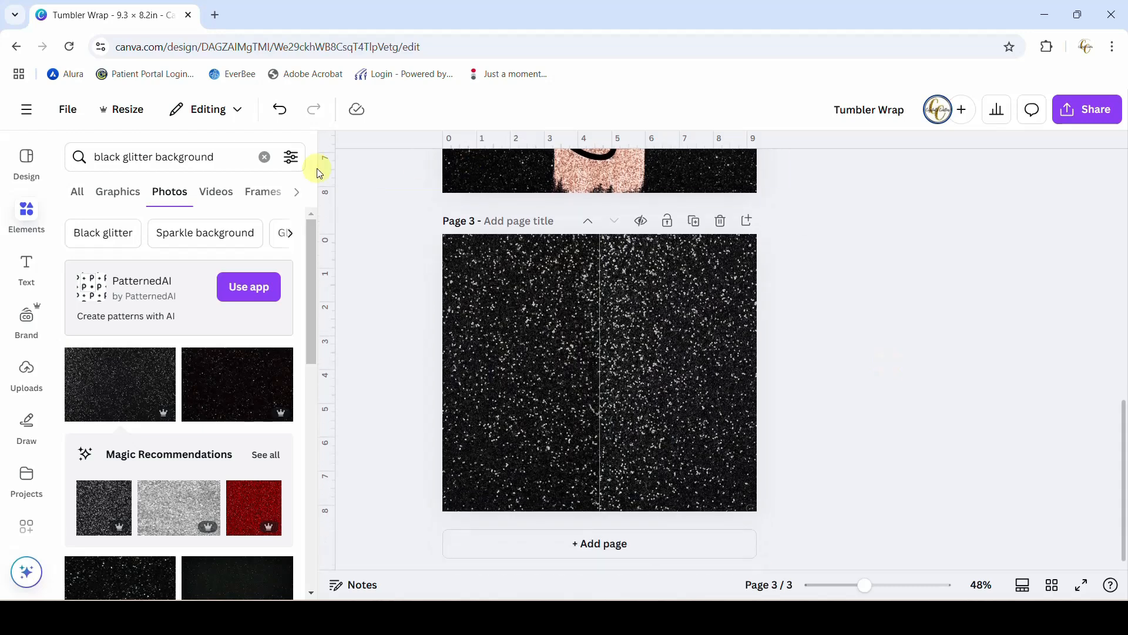
pyautogui.scroll(5, 674, 253)
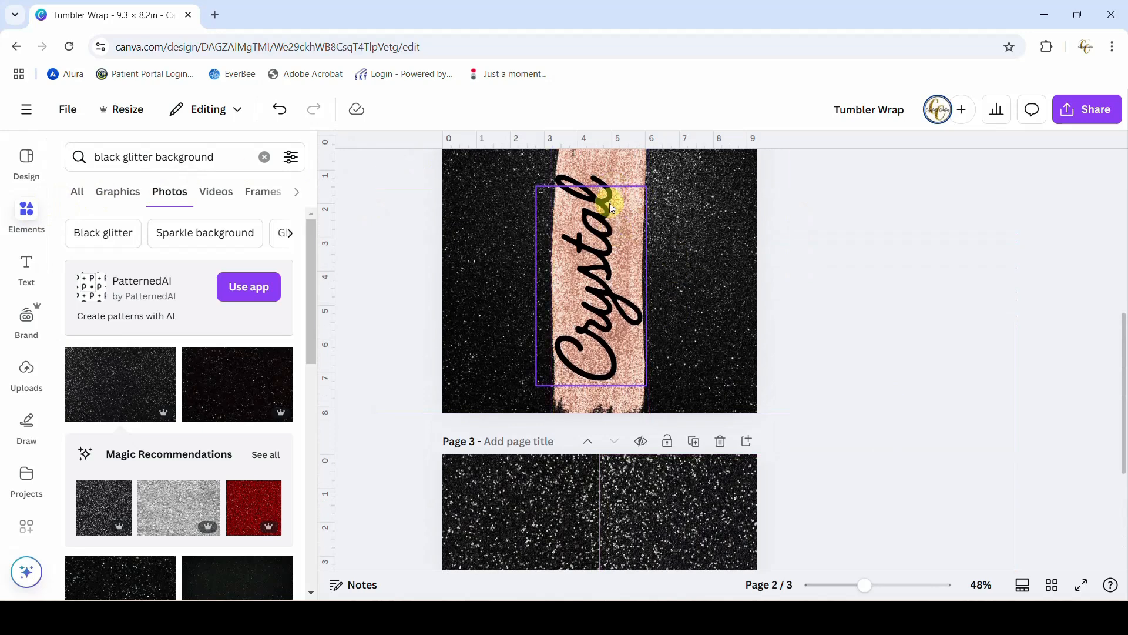
pyautogui.scroll(-5, 876, 353)
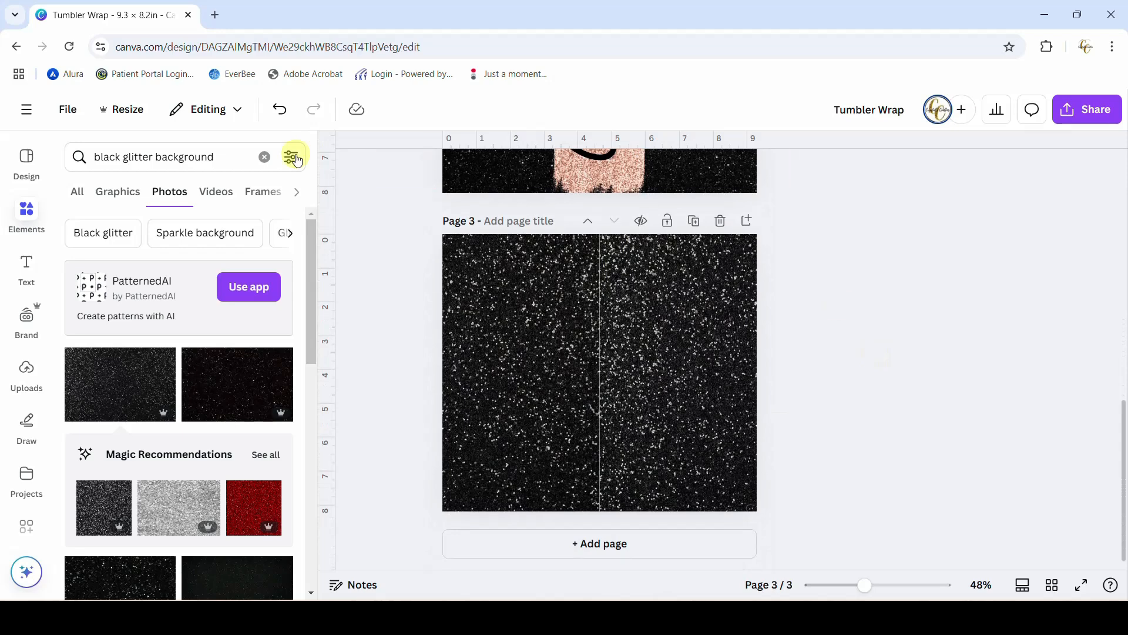
pyautogui.moveTo(215, 151); pyautogui.dragTo(12, 133)
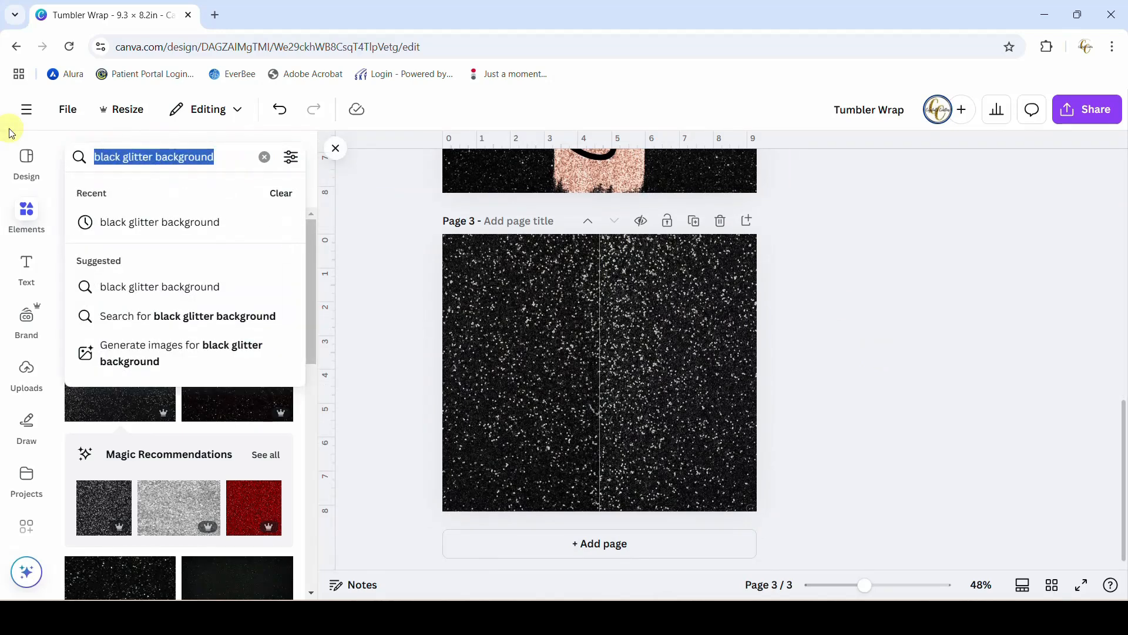
pyautogui.write('p')
pyautogui.write('gold')
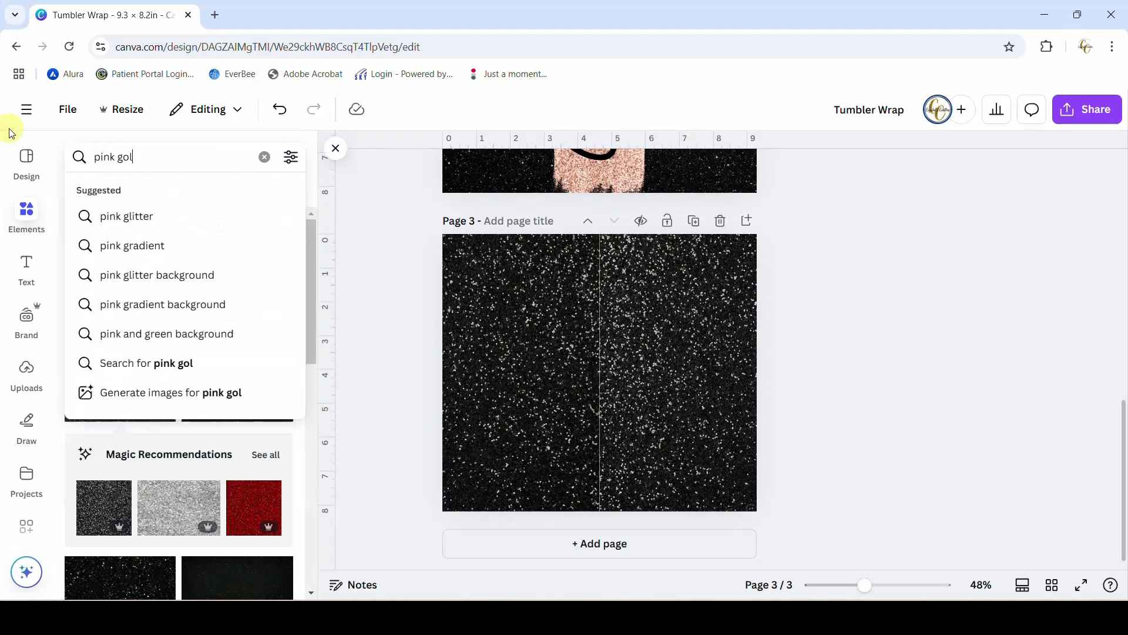
pyautogui.press('BackSpace')
pyautogui.press('BackSpace')
pyautogui.press('BackSpace')
pyautogui.write('g')
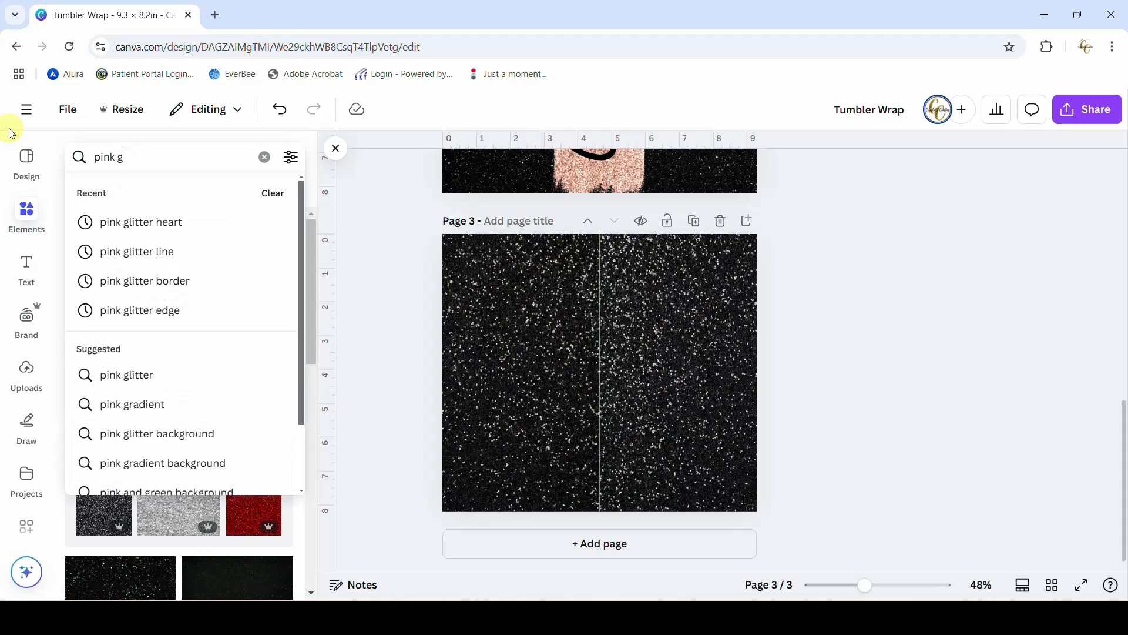
pyautogui.write('liter b')
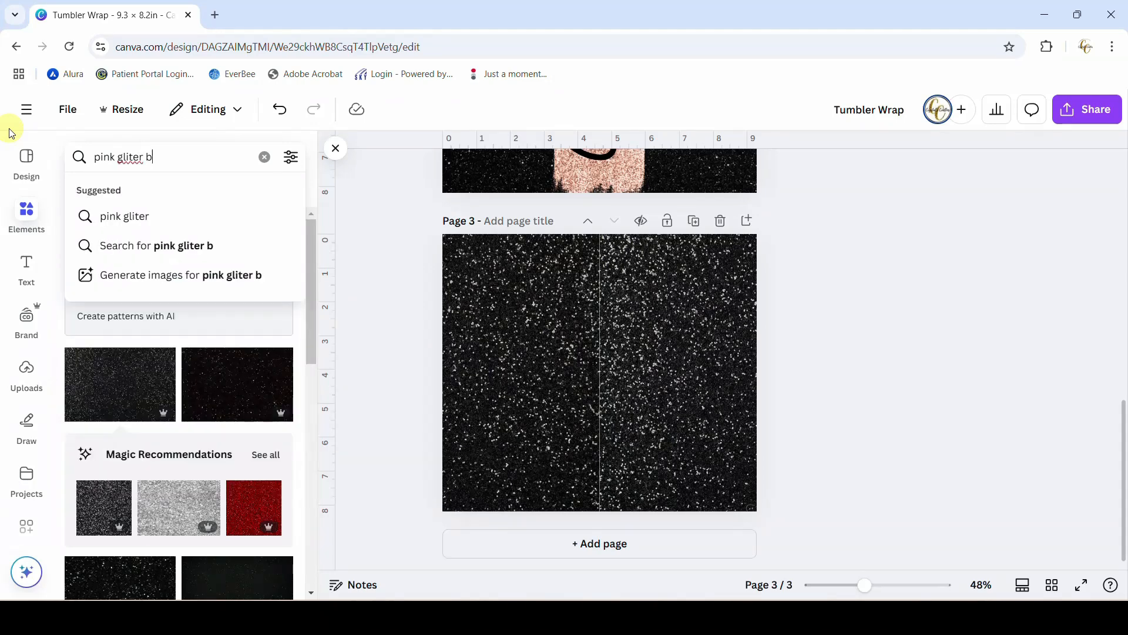
pyautogui.press('BackSpace')
pyautogui.press('BackSpace')
pyautogui.press('BackSpace')
pyautogui.press('BackSpace')
pyautogui.press('BackSpace')
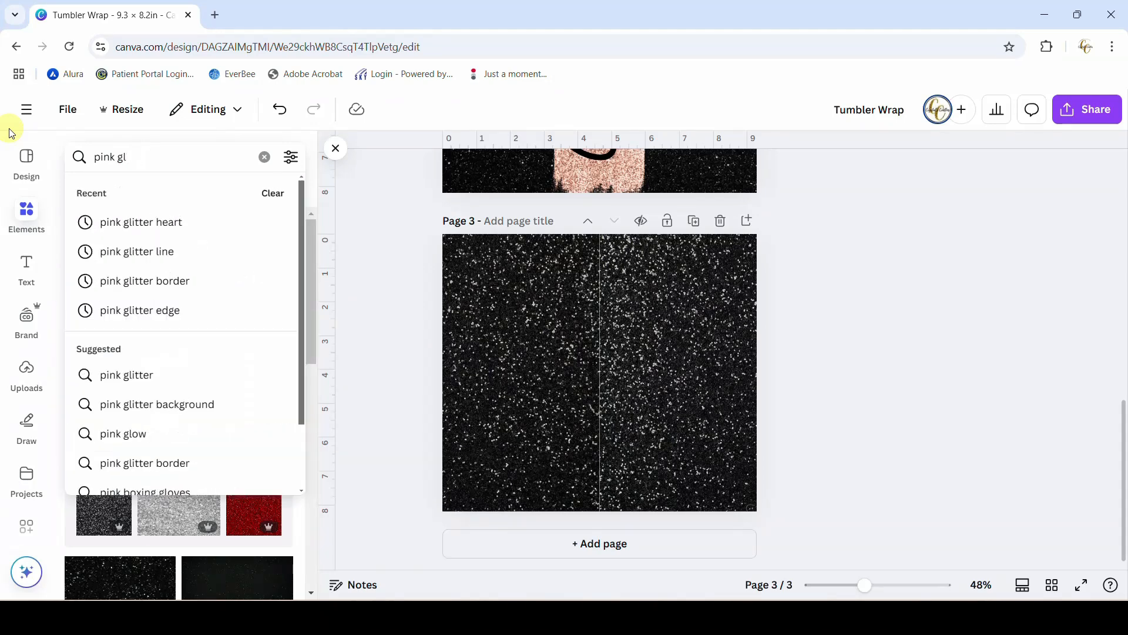
pyautogui.write('itter brush stroke')
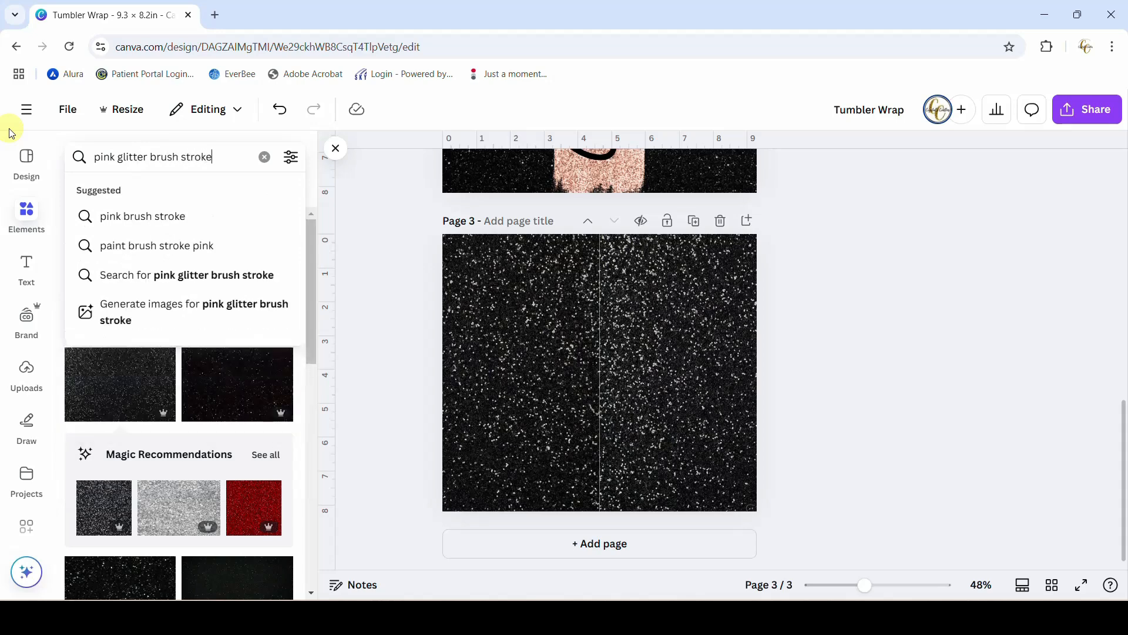
pyautogui.press('Return')
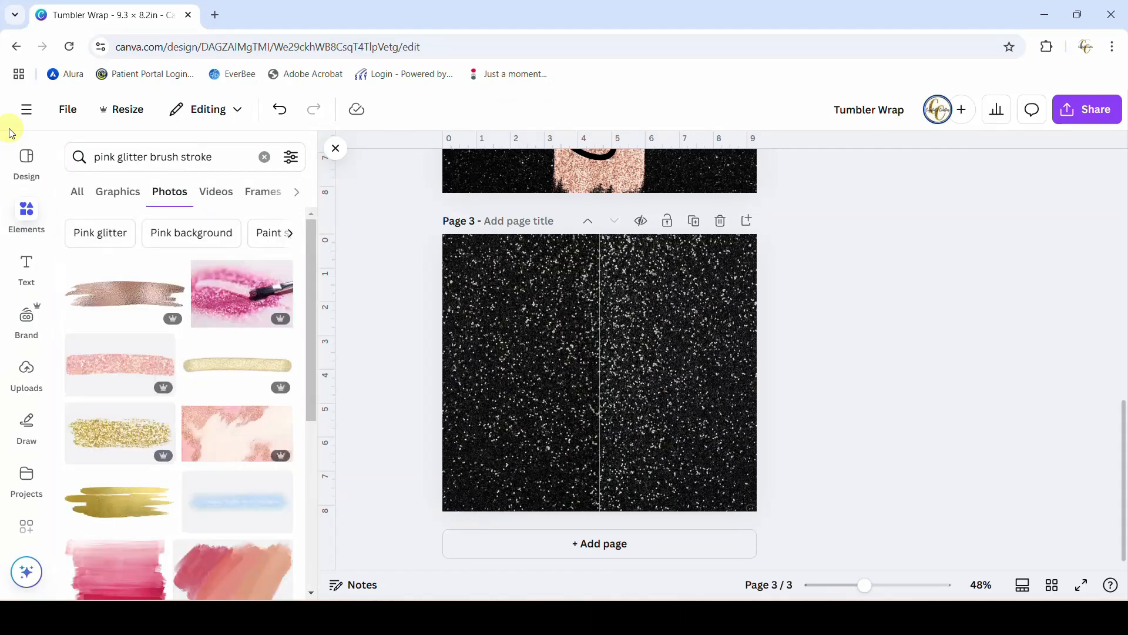
# Try the pink glitter stroke, remove it, then insert the rose gold foil brush stroke on page 3 and rotate it to vertical
pyautogui.click(70, 370)
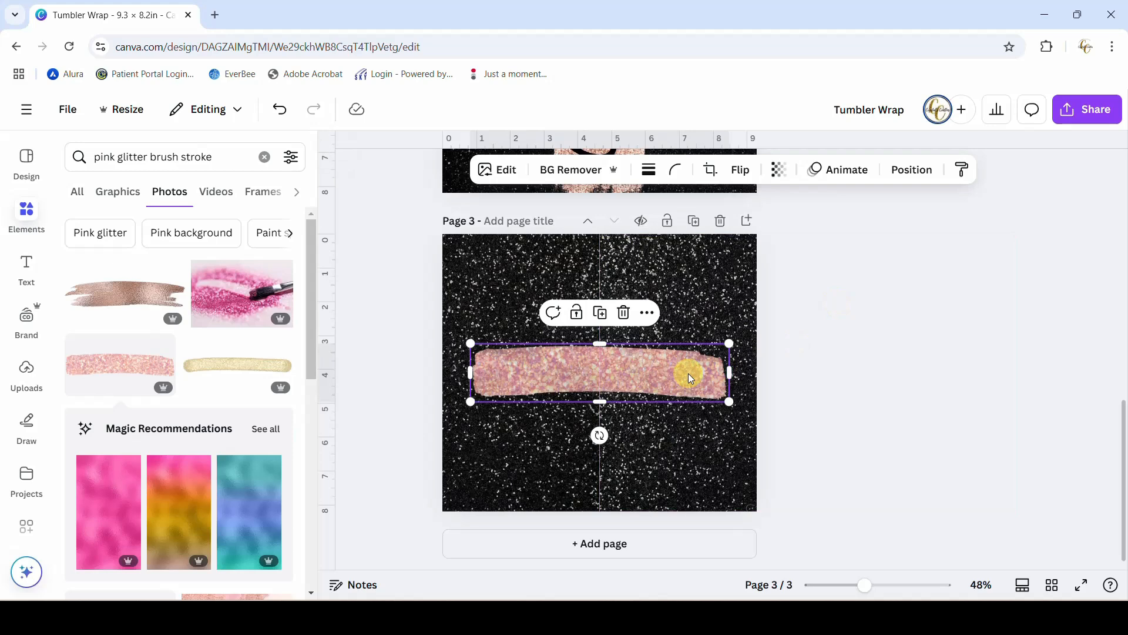
pyautogui.press('Delete')
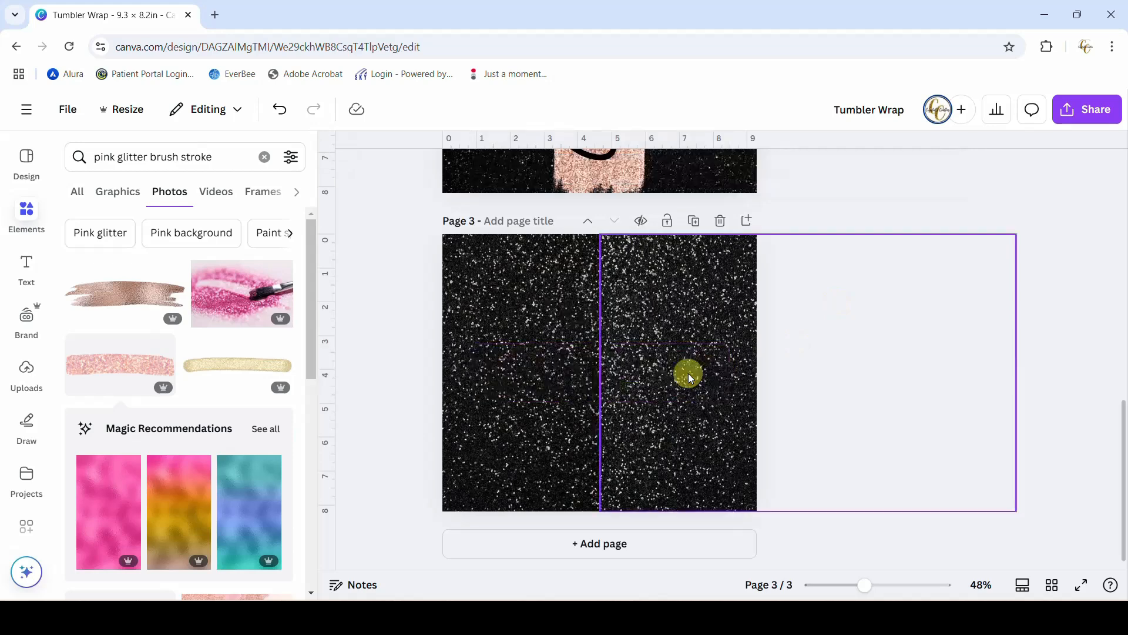
pyautogui.scroll(-5, 194, 320)
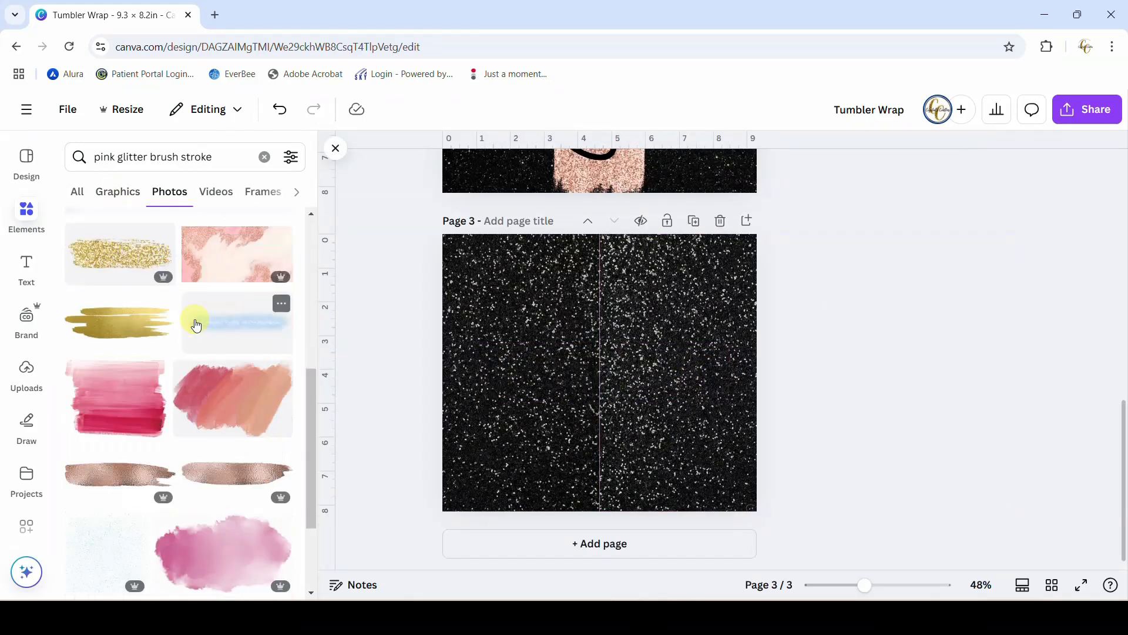
pyautogui.scroll(-1, 196, 325)
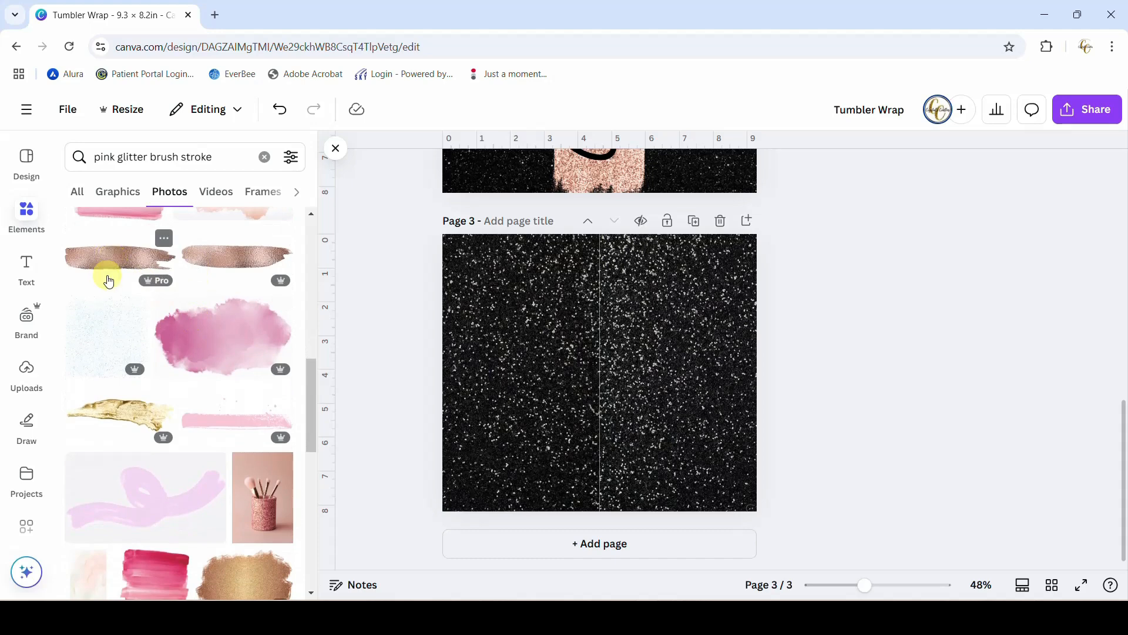
pyautogui.click(109, 275)
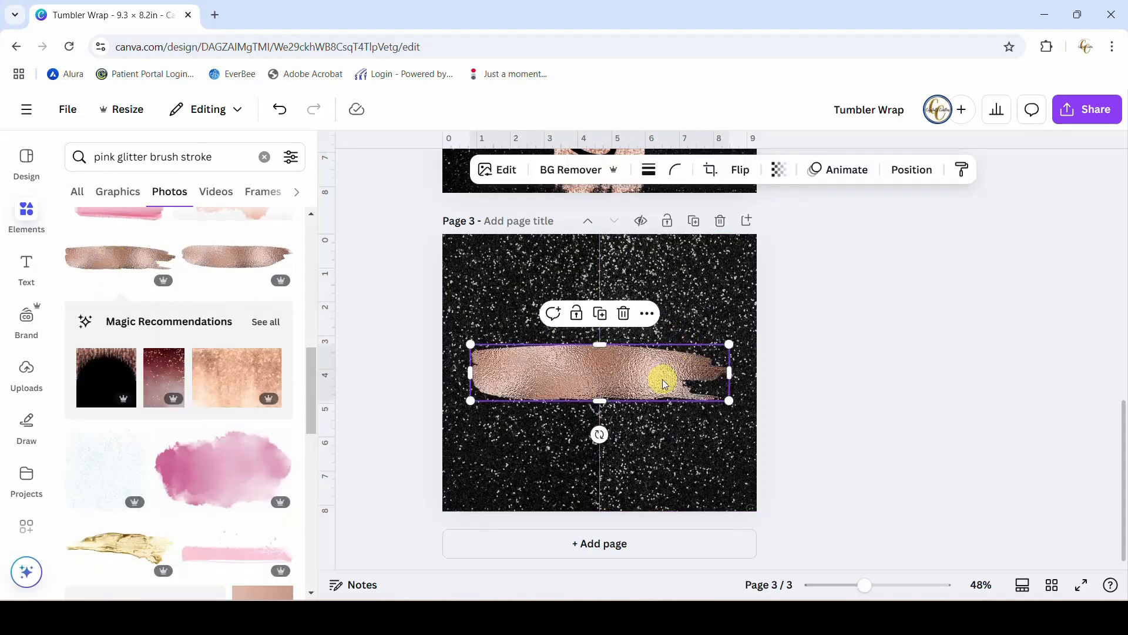
pyautogui.moveTo(599, 434); pyautogui.dragTo(549, 370)
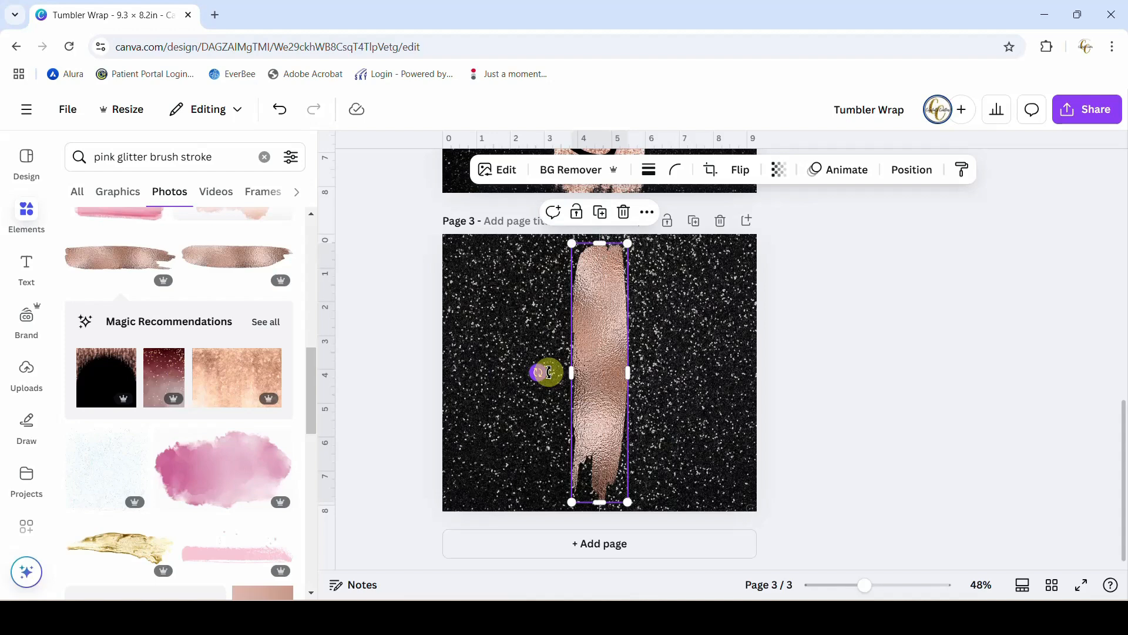
# Duplicate the vertical rose gold stroke and place the copy to its right, overlapping it by half
pyautogui.rightClick(600, 360)
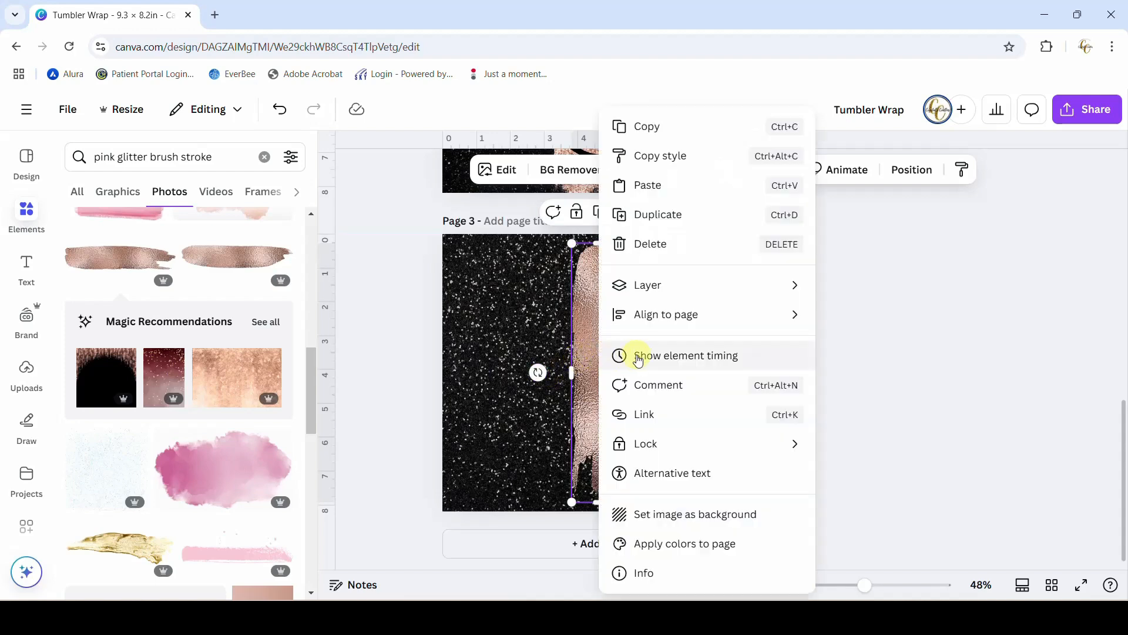
pyautogui.click(658, 214)
pyautogui.moveTo(620, 371); pyautogui.dragTo(638, 361)
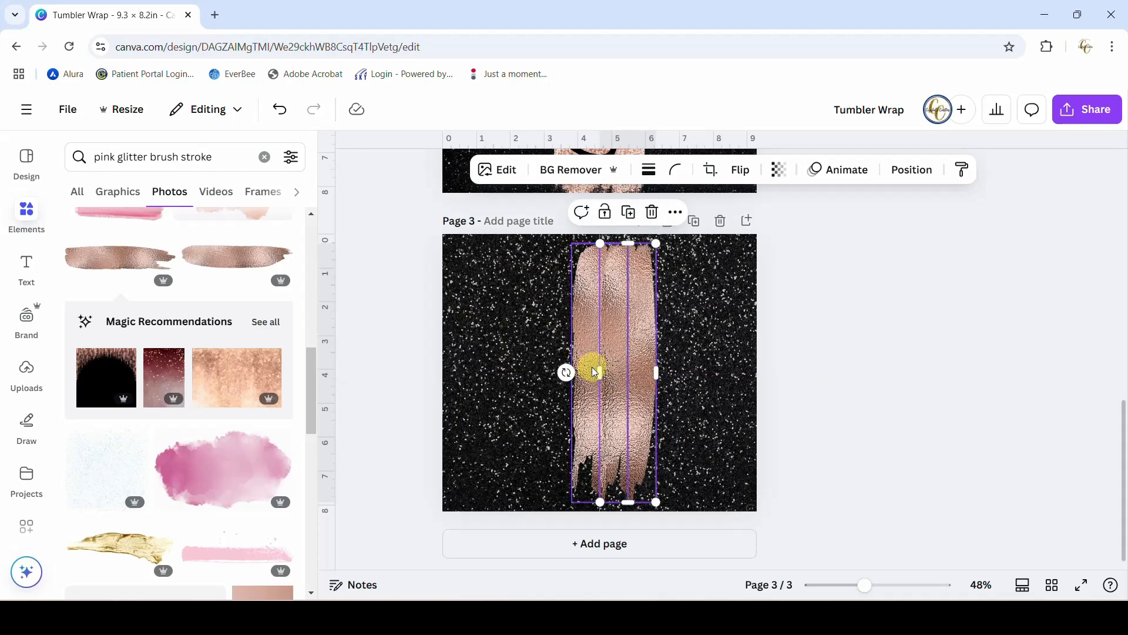
# Enlarge both rose gold strokes together past the page height and position them as a band down the page's middle
pyautogui.keyDown('shift'); pyautogui.click(591, 371); pyautogui.keyUp('shift')
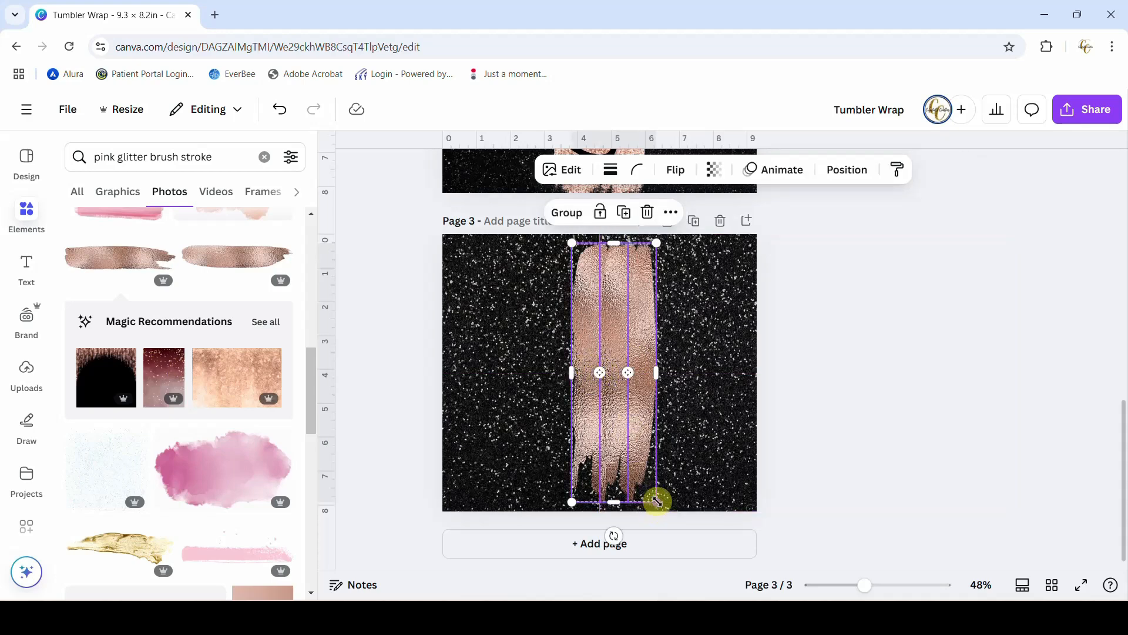
pyautogui.moveTo(658, 501); pyautogui.dragTo(724, 578)
pyautogui.moveTo(662, 466); pyautogui.dragTo(637, 446)
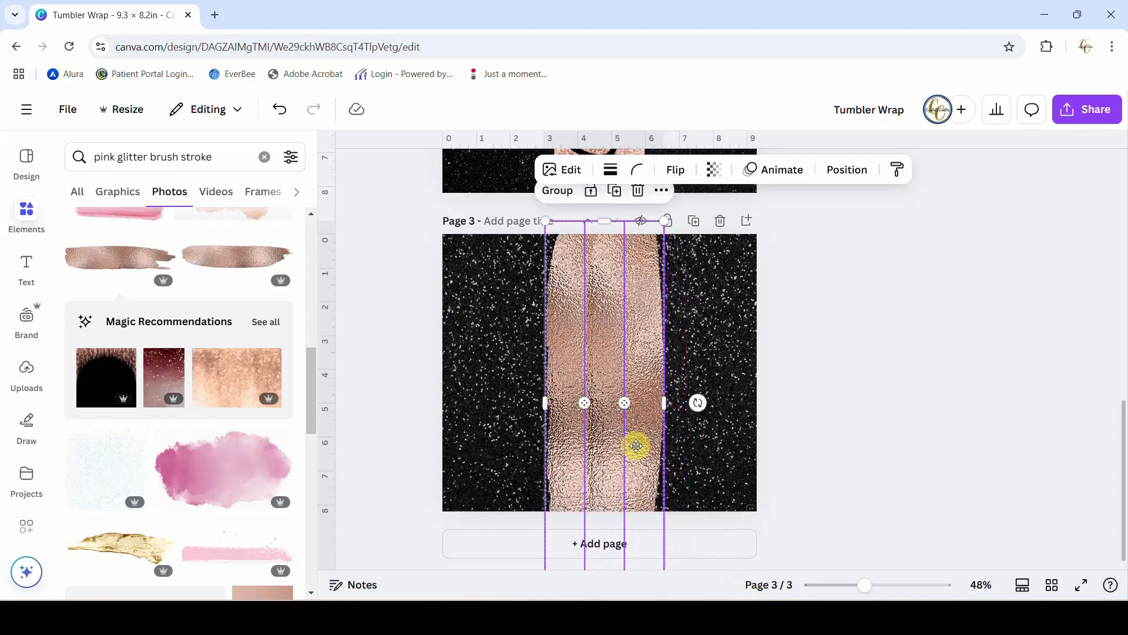
pyautogui.click(852, 464)
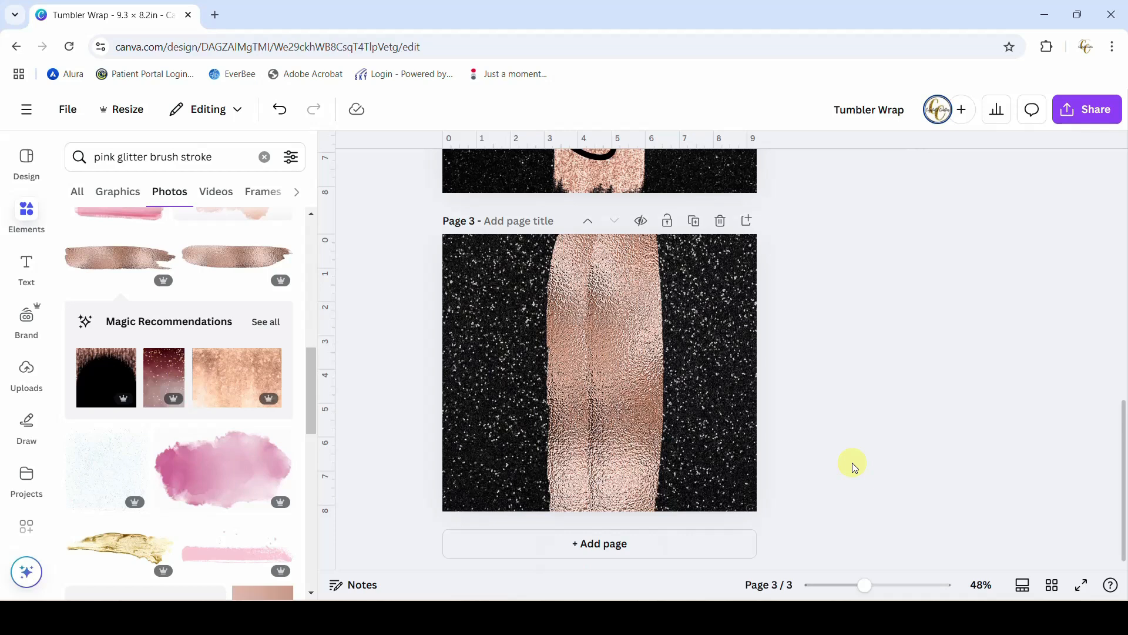
# Add a text box with the sample first name over the rose gold band, in the Handelson Three font at size 80
pyautogui.press('t')
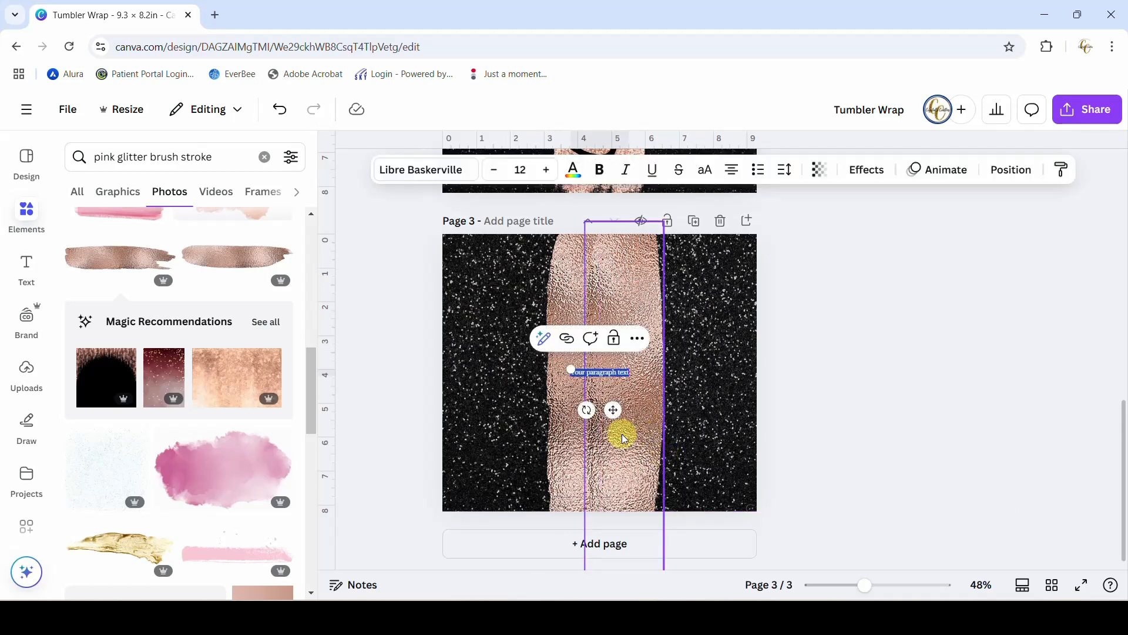
pyautogui.press('BackSpace')
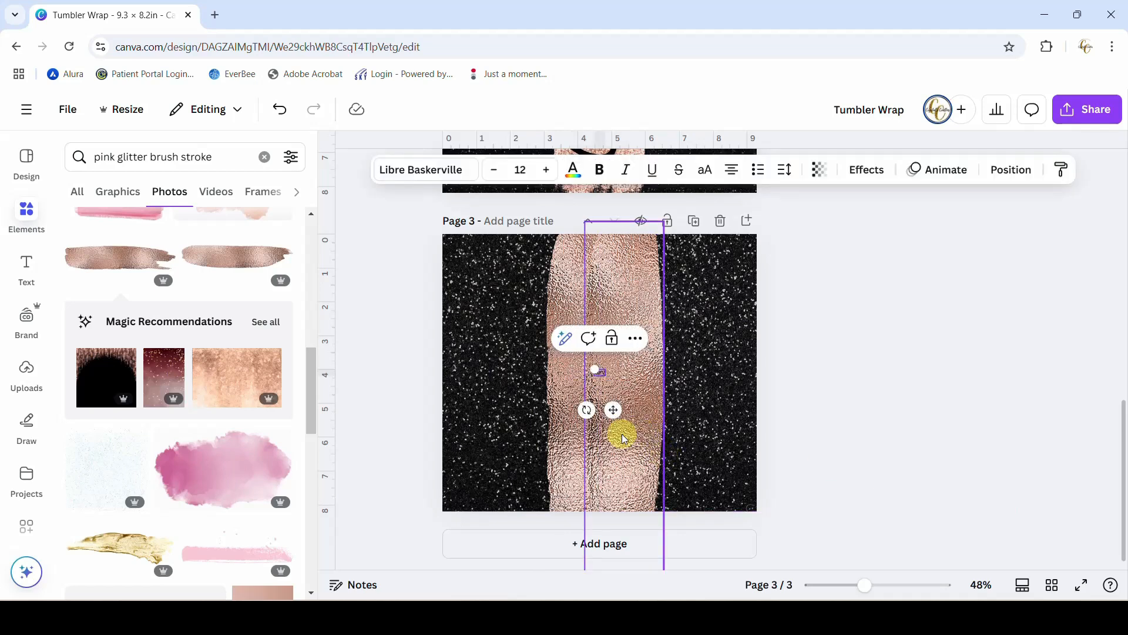
pyautogui.click(392, 172)
pyautogui.click(115, 326)
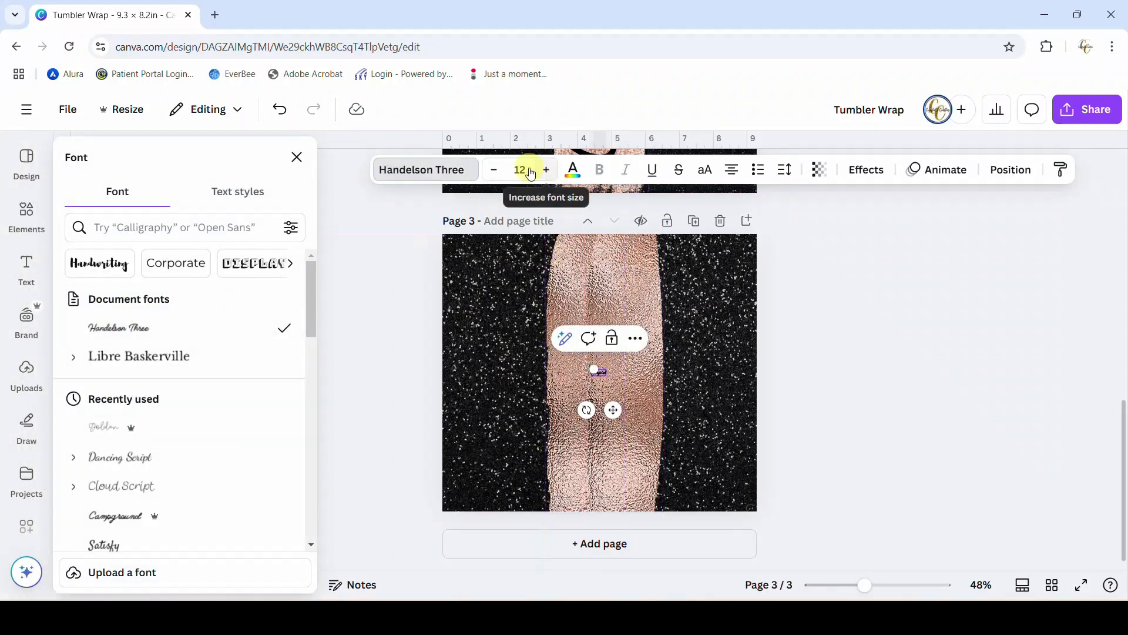
pyautogui.click(529, 169)
pyautogui.write('80')
pyautogui.press('Return')
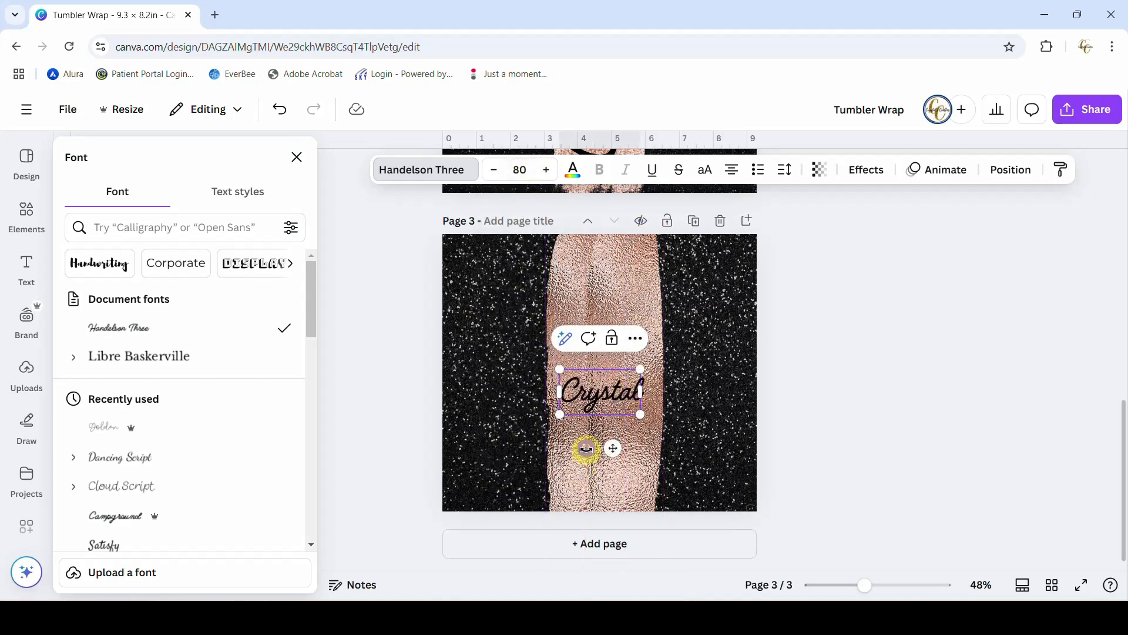
# Rotate the name text to read vertically upward and enlarge it to nearly the full page height along the rose gold band
pyautogui.moveTo(586, 447); pyautogui.dragTo(641, 397)
pyautogui.moveTo(628, 352); pyautogui.dragTo(673, 260)
pyautogui.moveTo(579, 432); pyautogui.dragTo(533, 510)
pyautogui.click(904, 425)
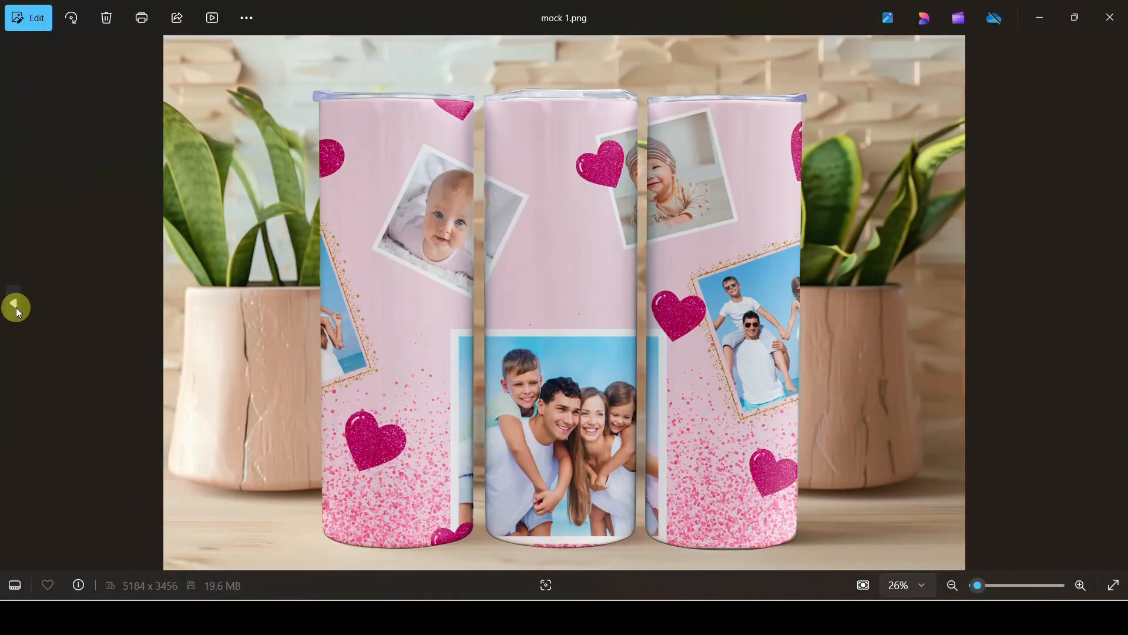
# In the photo viewer, view the tumbler mockup mock 2.png, then return to the Canva design
pyautogui.click(15, 308)
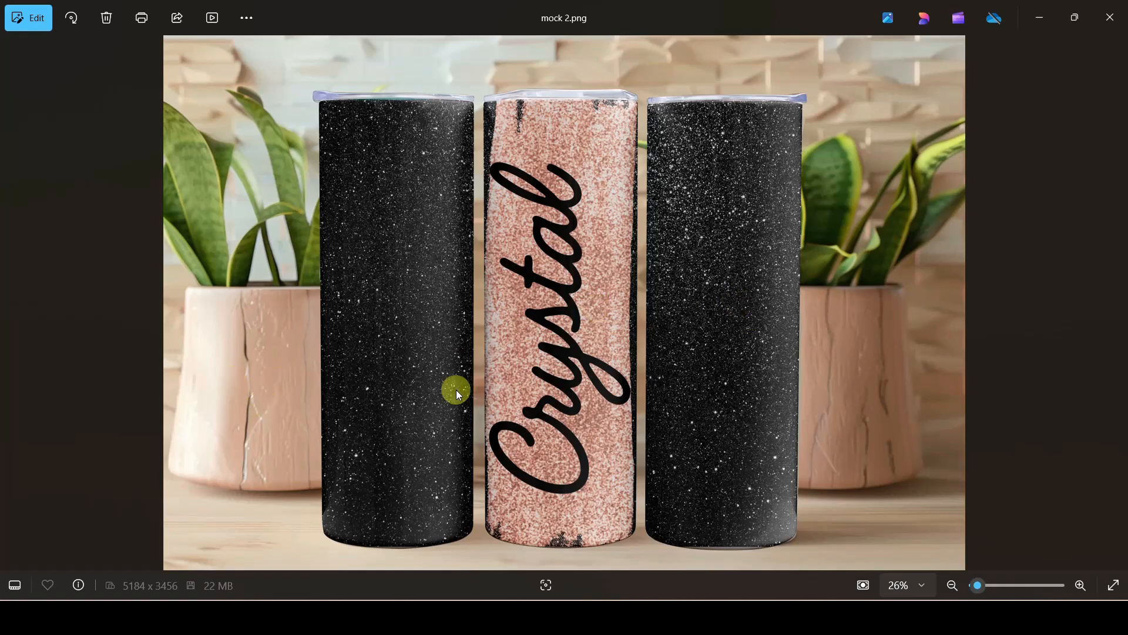
pyautogui.click(1040, 18)
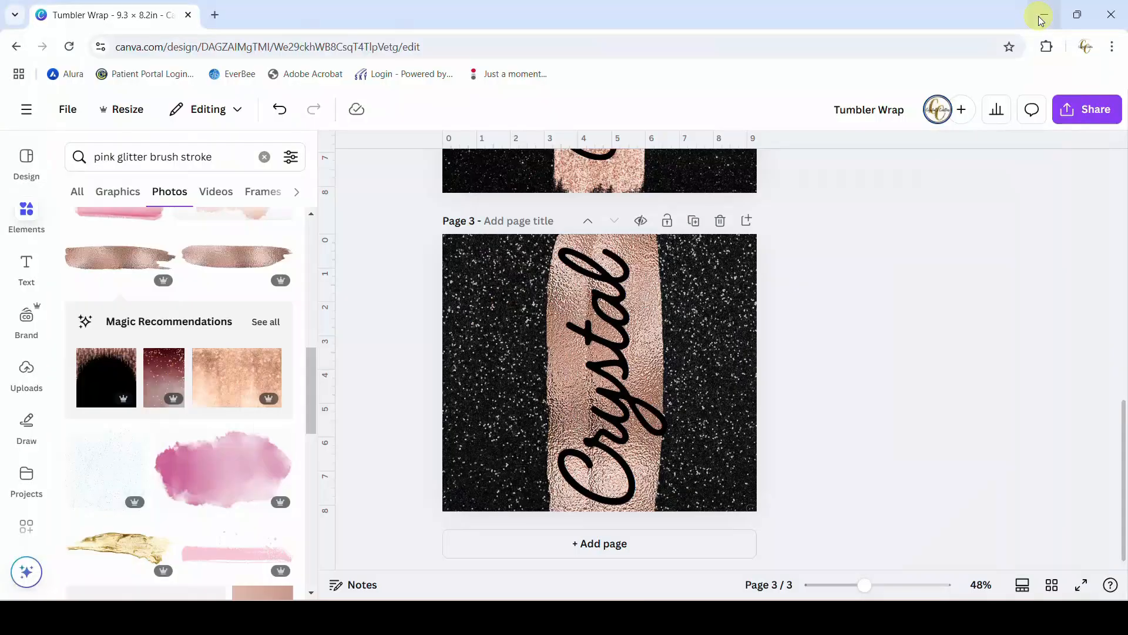
# Delete page 3 with the black glitter design and add a blank page directly after page 1
pyautogui.click(721, 222)
pyautogui.scroll(5, 803, 308)
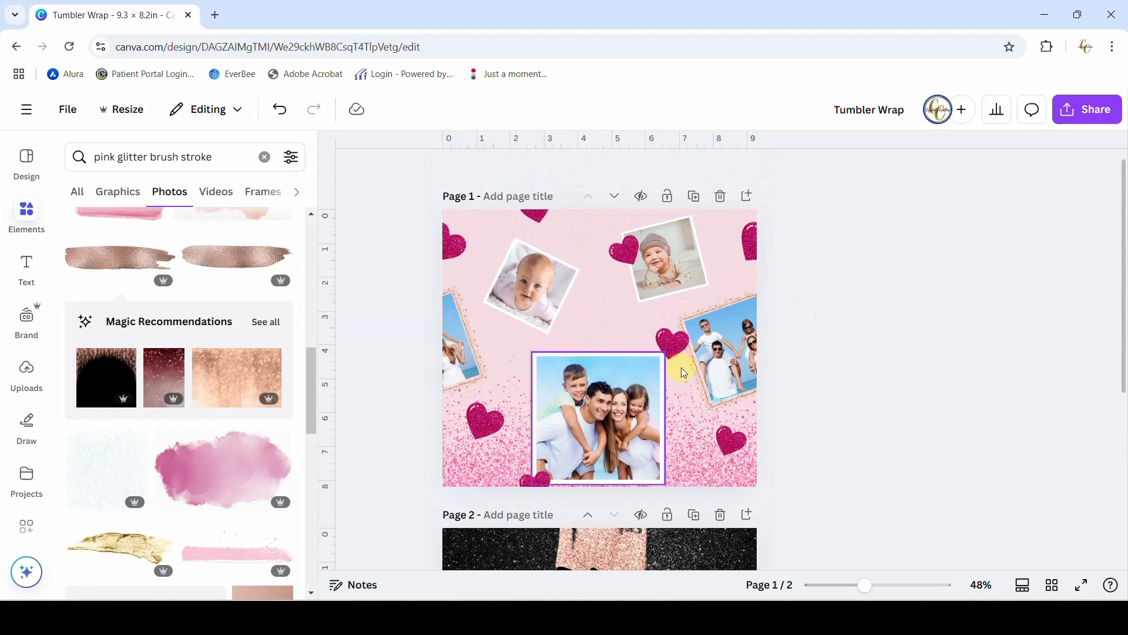
pyautogui.click(692, 200)
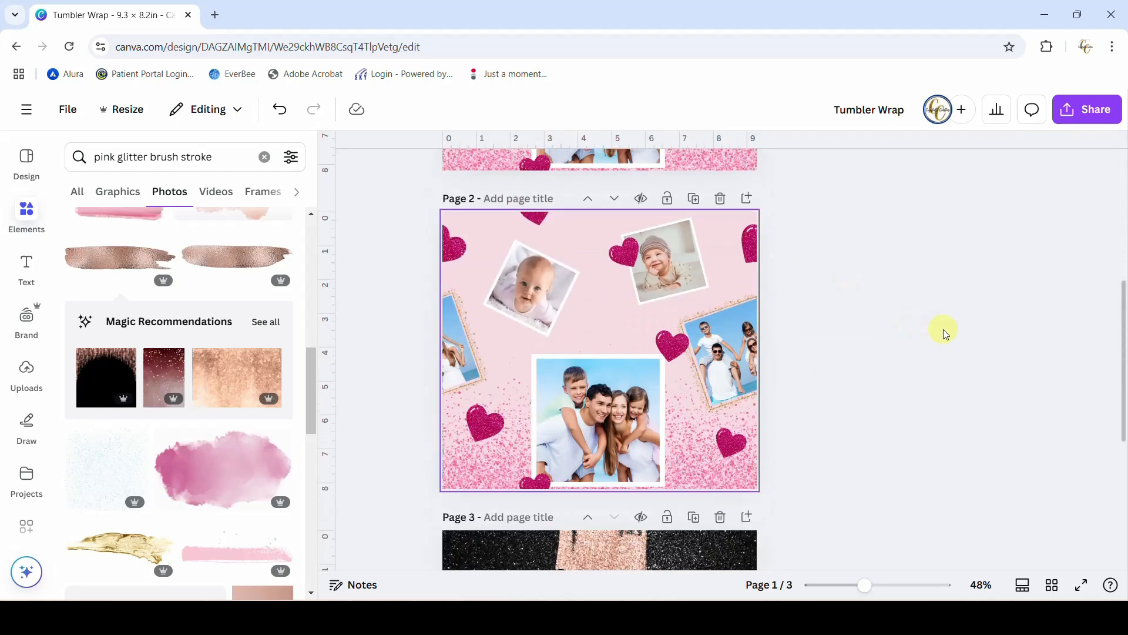
pyautogui.click(721, 198)
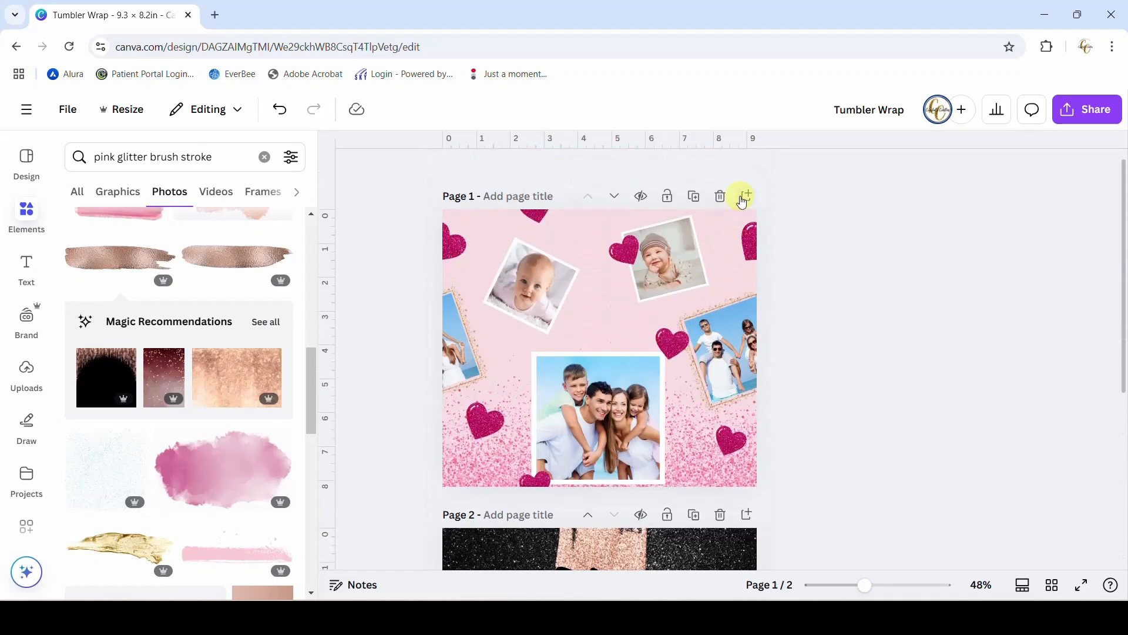
pyautogui.click(743, 197)
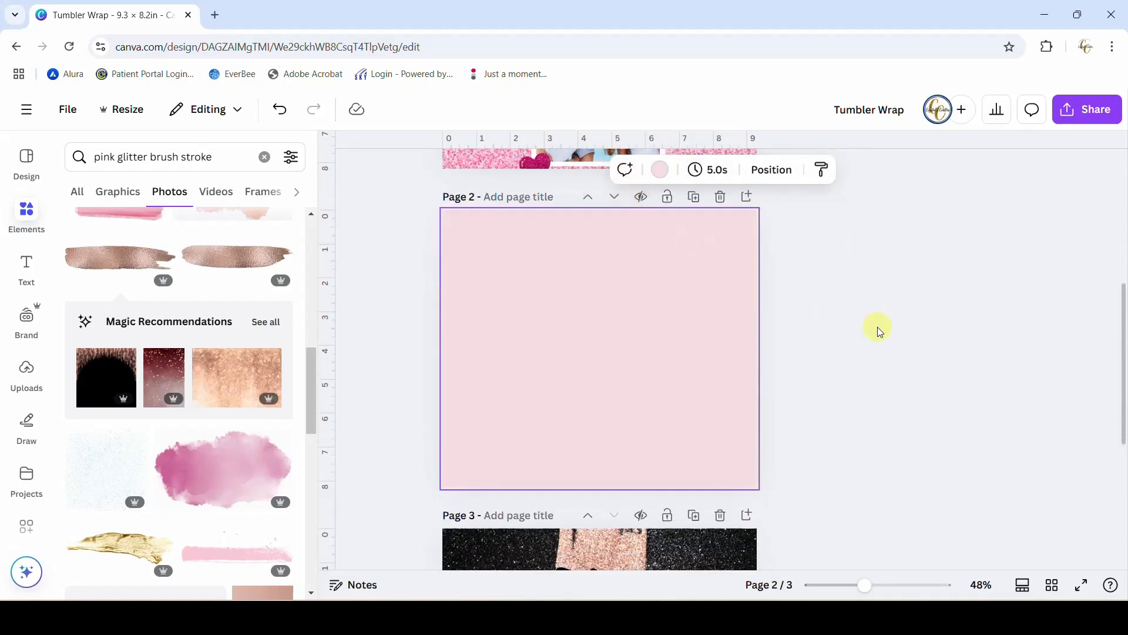
pyautogui.scroll(5, 877, 327)
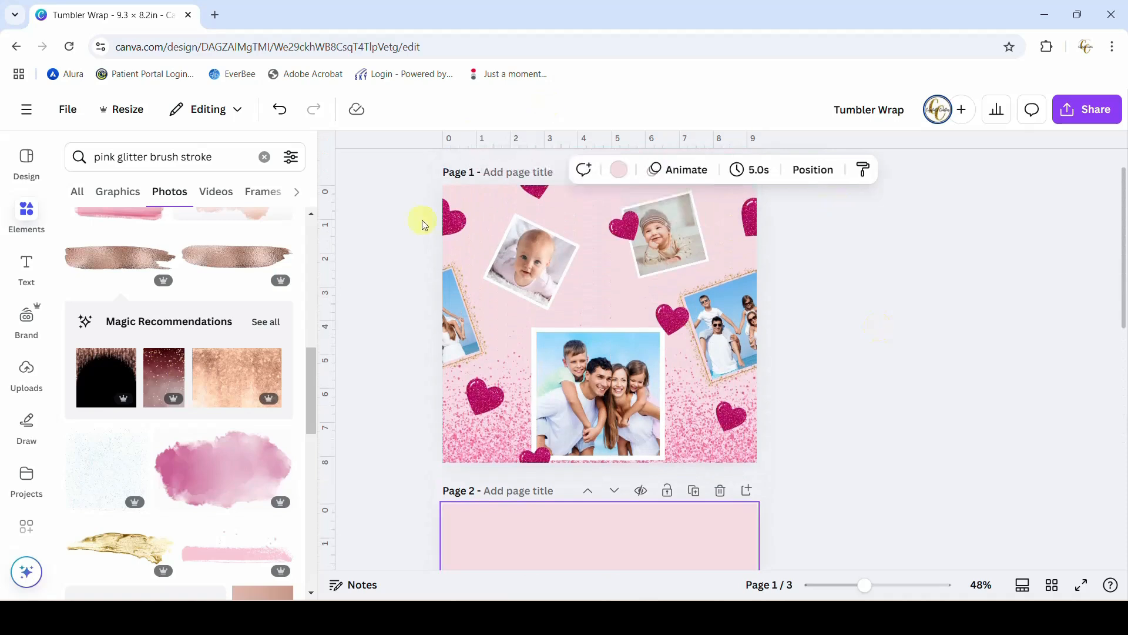
pyautogui.scroll(-5, 847, 383)
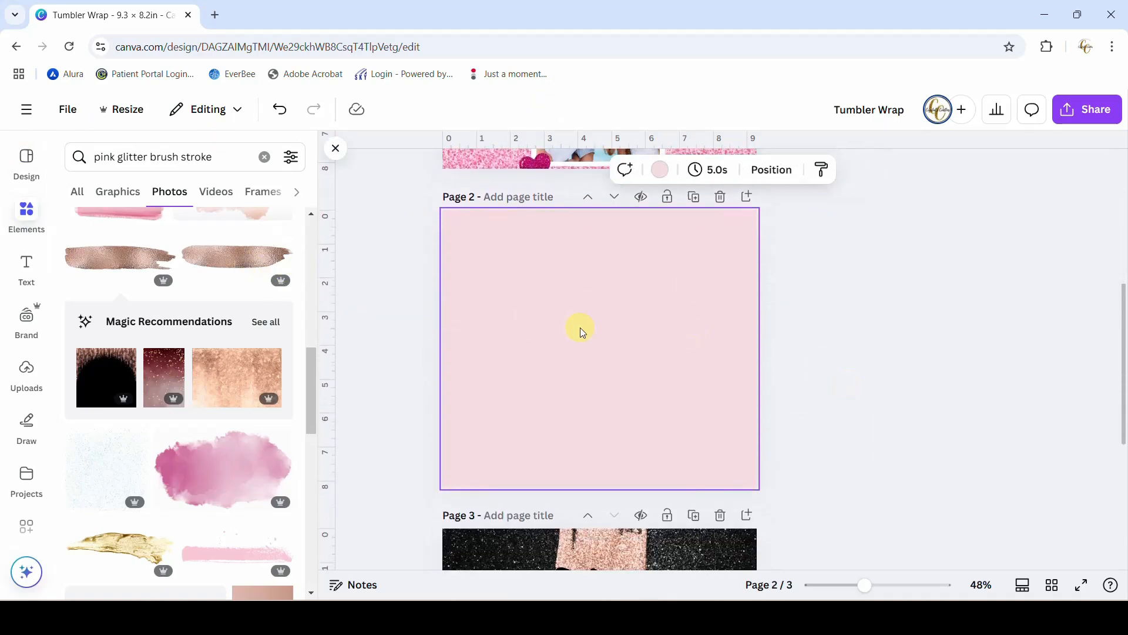
# Search the graphics for "pink glitter border" and add the fading pink glitter border graphic to the blank pink page 2
pyautogui.scroll(3, 580, 326)
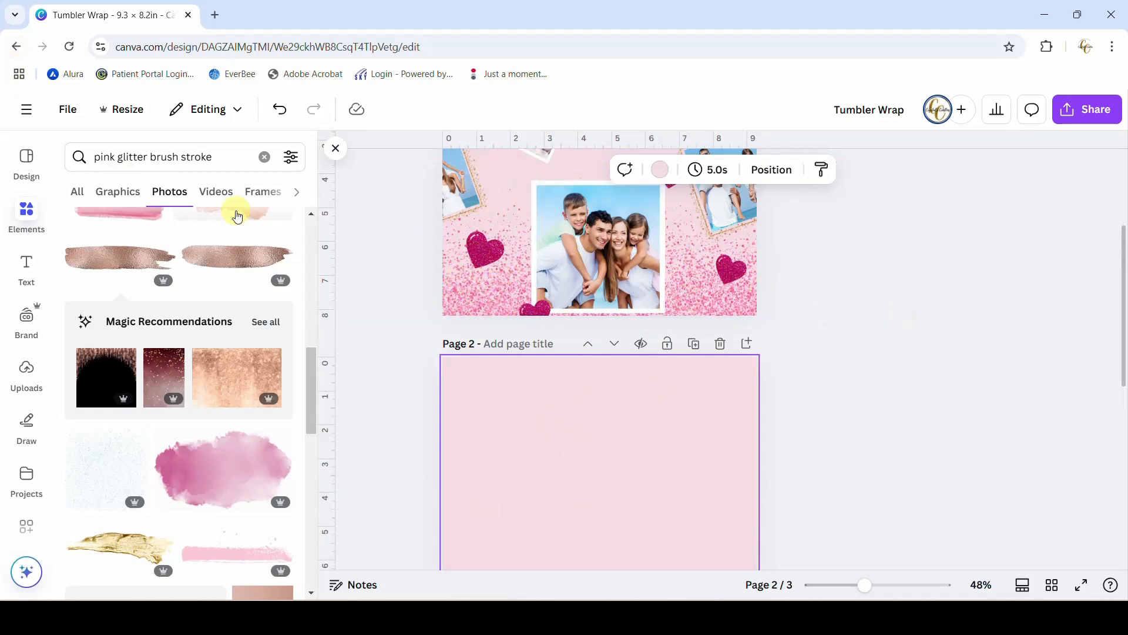
pyautogui.click(110, 194)
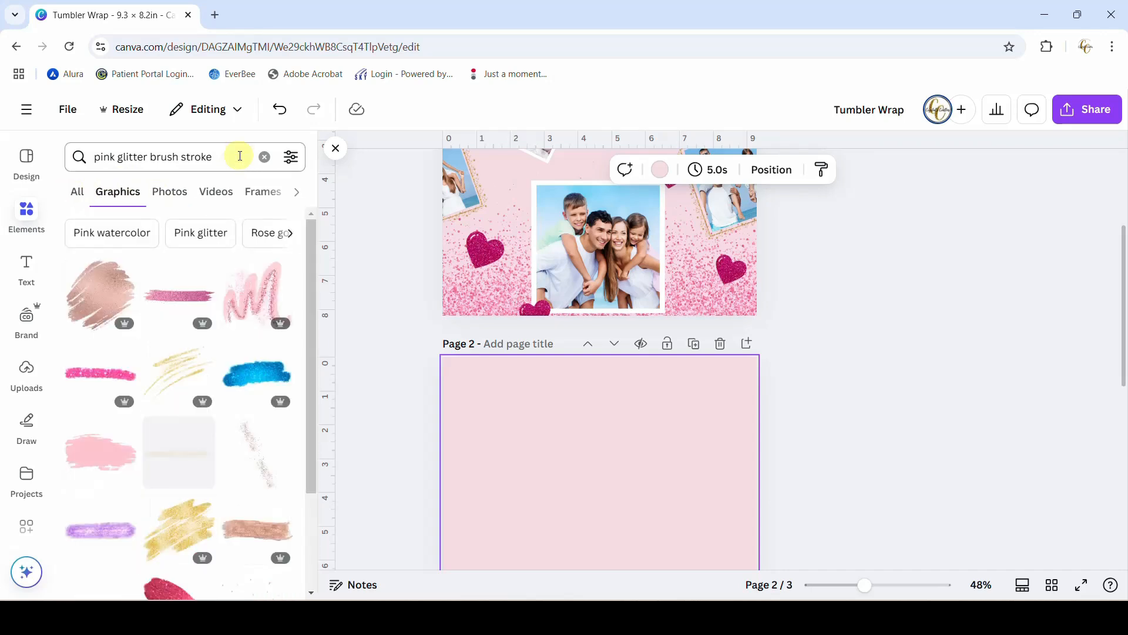
pyautogui.click(239, 155)
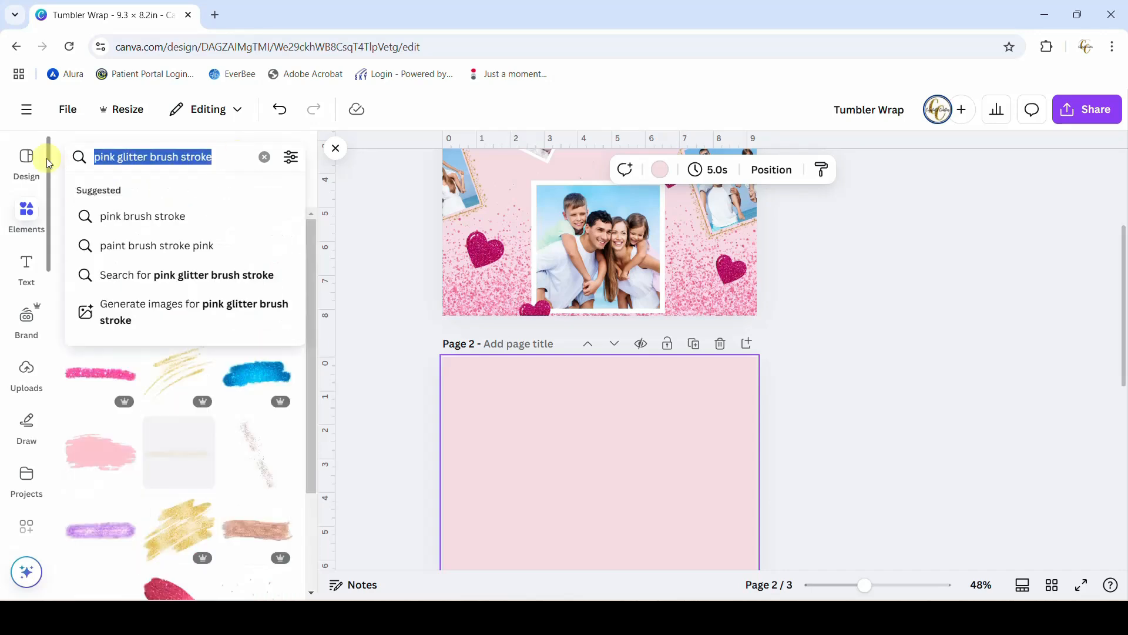
pyautogui.write('pink glit')
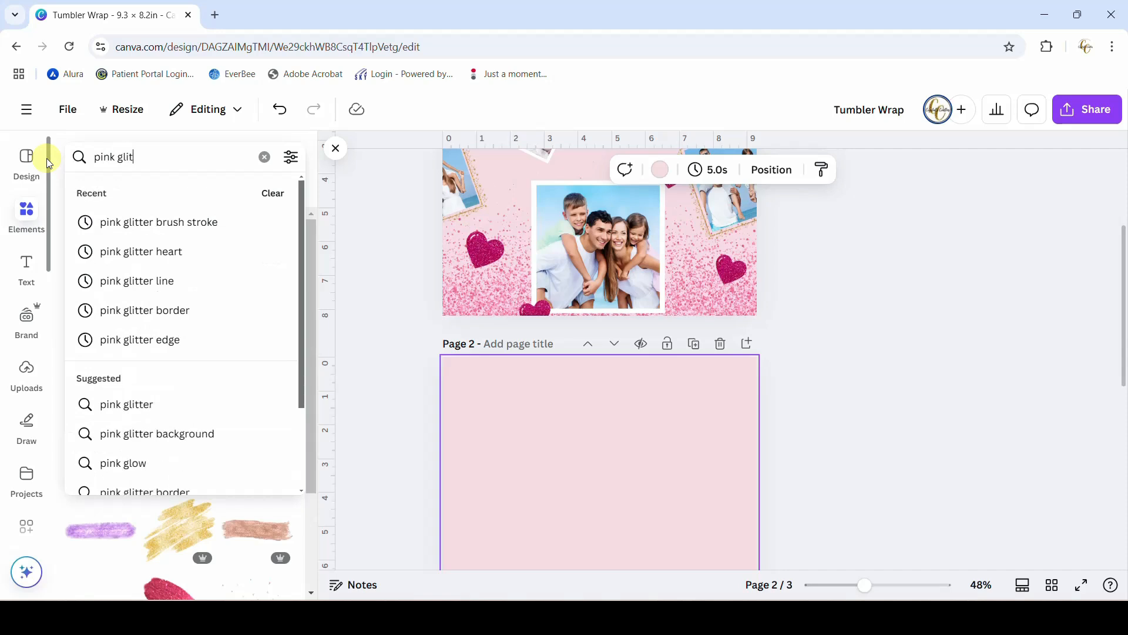
pyautogui.write('ter')
pyautogui.click(143, 321)
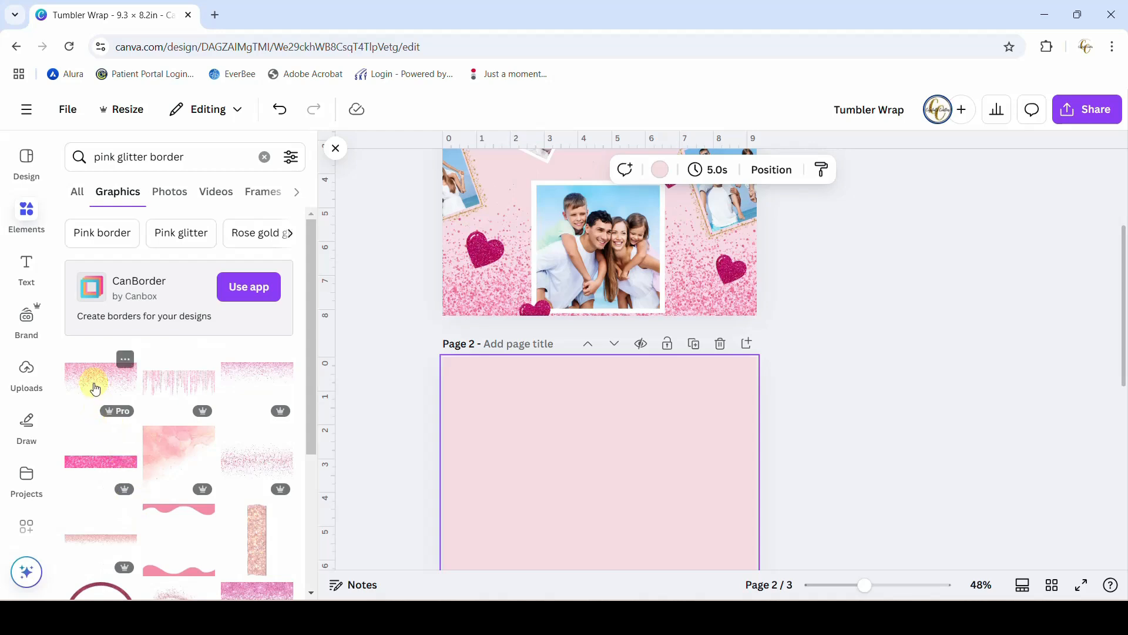
pyautogui.click(95, 389)
# Rotate the pink glitter graphic 180° so its dense glitter lies along the lower side
pyautogui.scroll(-3, 994, 386)
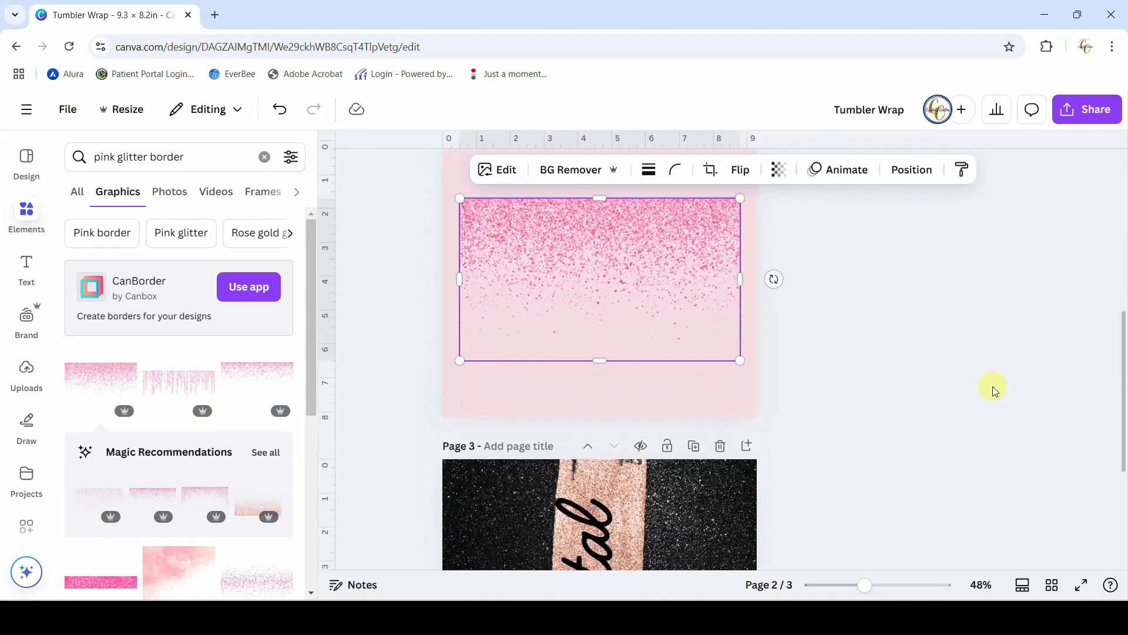
pyautogui.scroll(1, 877, 348)
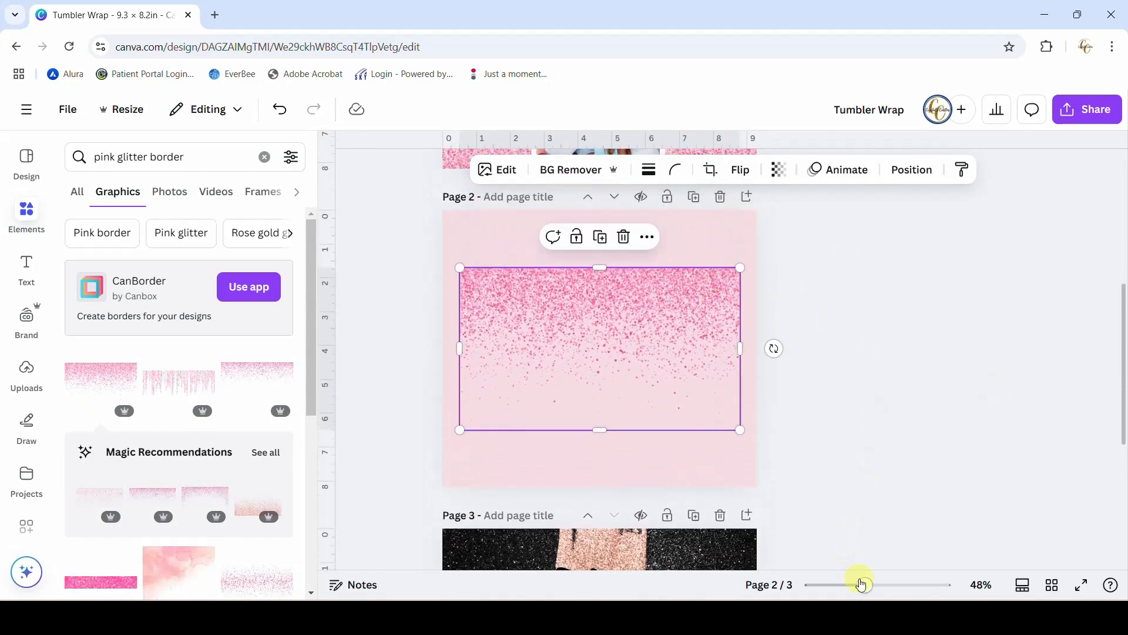
pyautogui.moveTo(867, 586); pyautogui.dragTo(871, 585)
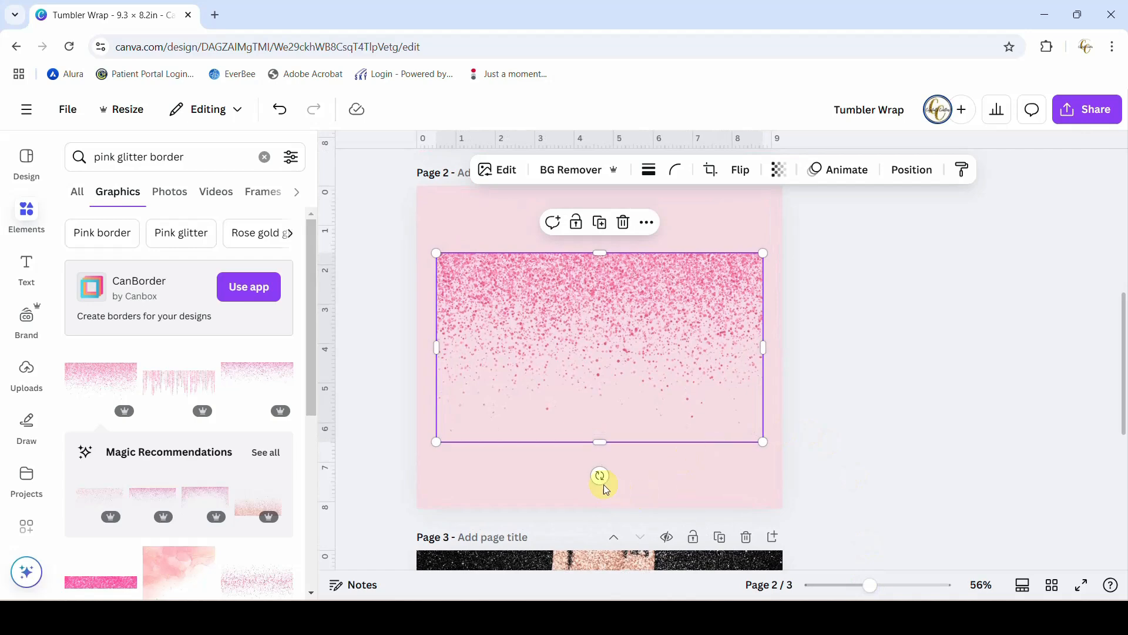
pyautogui.moveTo(599, 479); pyautogui.dragTo(600, 261)
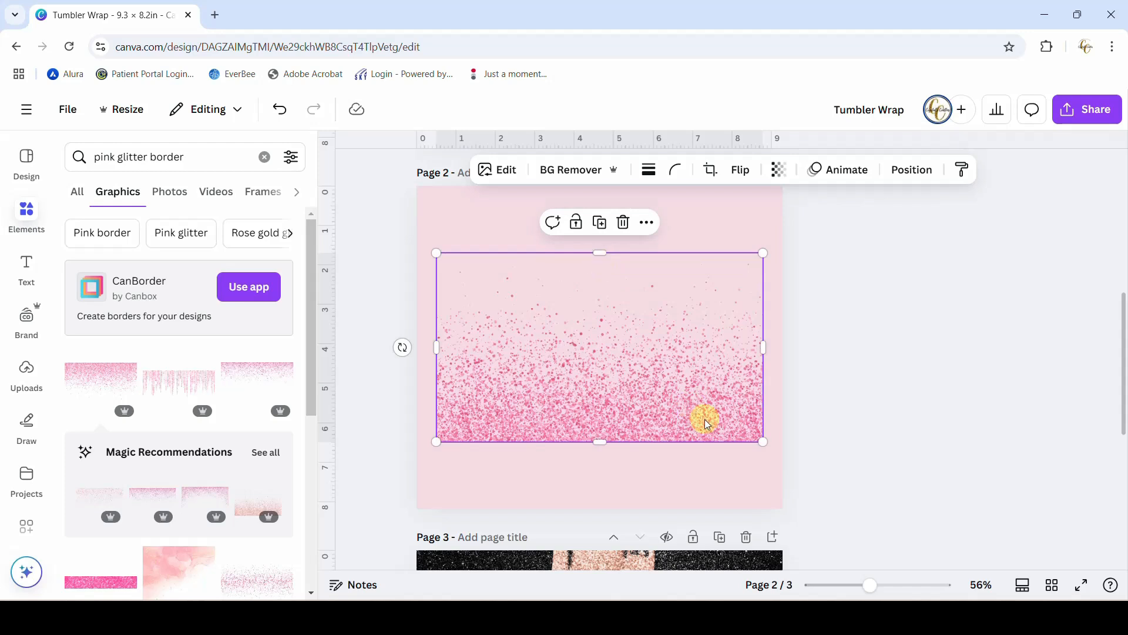
# Move the glitter graphic to the lower right half of page 2 and enlarge it to about 9.29 × 5.38 in, starting at the page's vertical centre line
pyautogui.moveTo(519, 407); pyautogui.dragTo(704, 464)
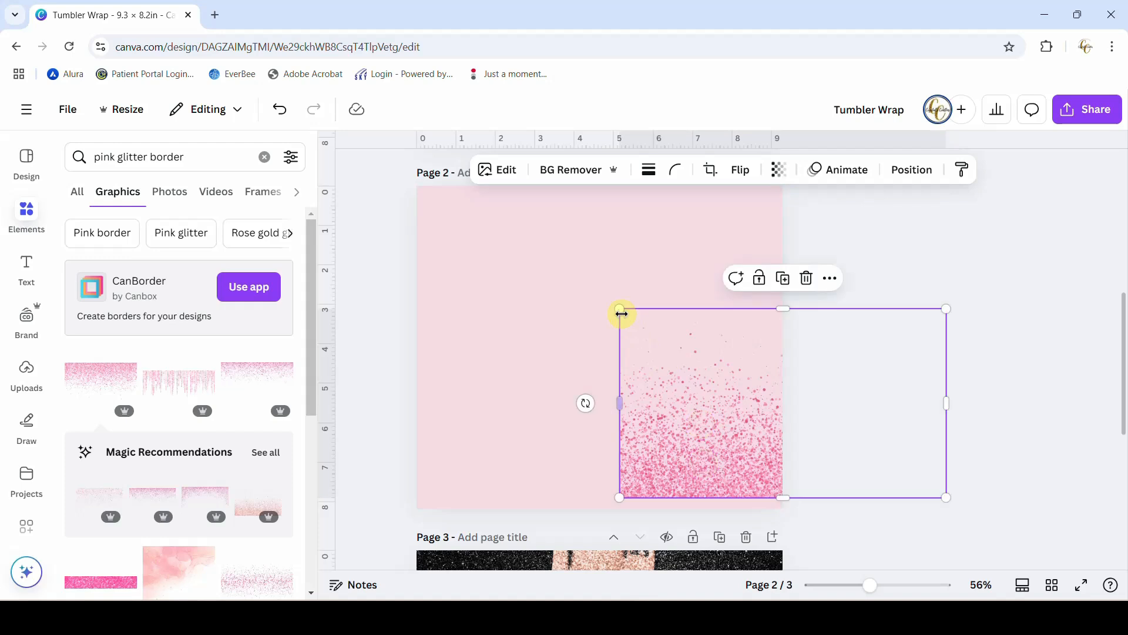
pyautogui.moveTo(621, 310); pyautogui.dragTo(600, 296)
pyautogui.moveTo(718, 463); pyautogui.dragTo(728, 461)
pyautogui.moveTo(609, 295); pyautogui.dragTo(599, 290)
pyautogui.moveTo(703, 451); pyautogui.dragTo(709, 452)
pyautogui.moveTo(604, 289); pyautogui.dragTo(599, 287)
pyautogui.moveTo(658, 455); pyautogui.dragTo(660, 455)
pyautogui.moveTo(602, 287); pyautogui.dragTo(598, 284)
pyautogui.moveTo(676, 435); pyautogui.dragTo(678, 435)
pyautogui.moveTo(602, 287); pyautogui.dragTo(599, 284)
pyautogui.moveTo(660, 424); pyautogui.dragTo(662, 424)
pyautogui.moveTo(601, 284); pyautogui.dragTo(600, 282)
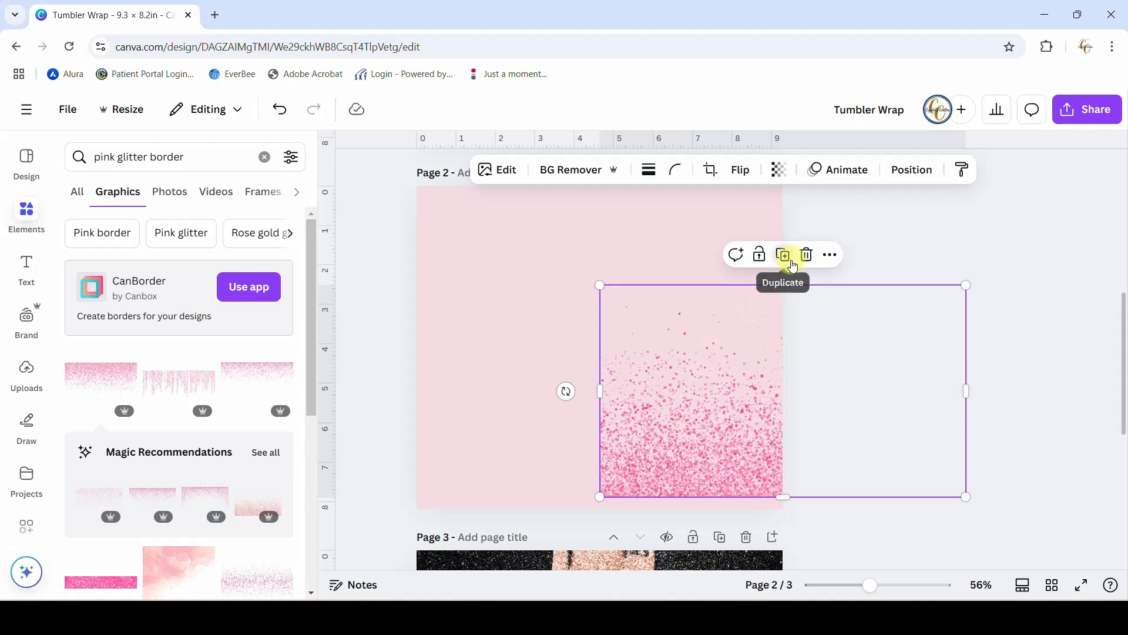
# Duplicate the glitter graphic and place the copy over the lower left half of page 2, side by side with the original
pyautogui.click(784, 255)
pyautogui.moveTo(886, 373); pyautogui.dragTo(513, 378)
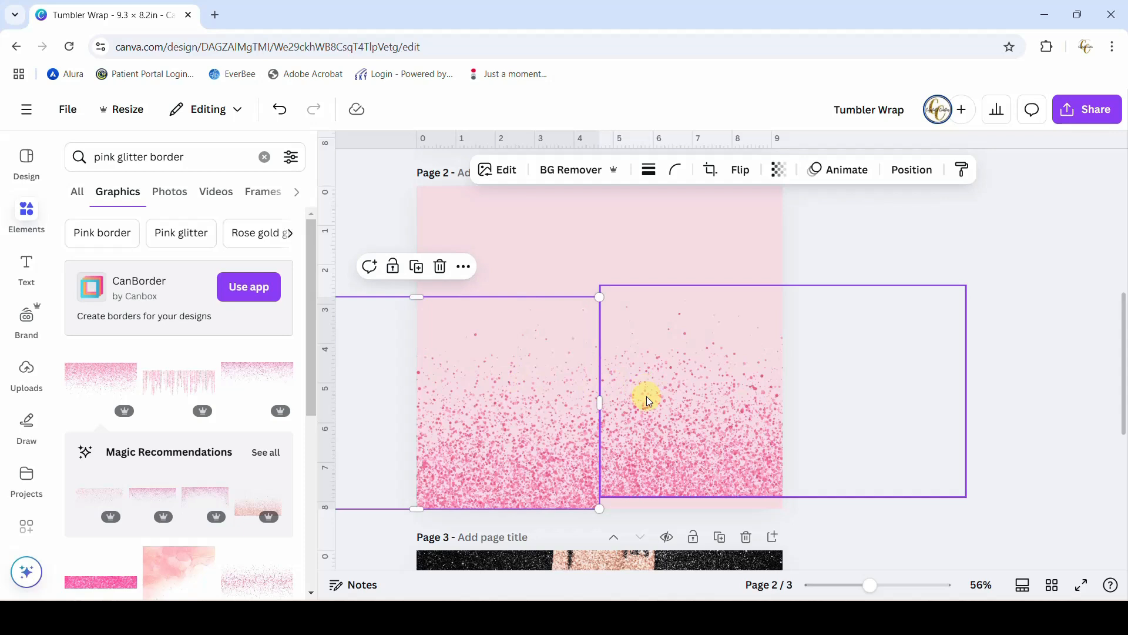
# Align the two glitter graphics along their bottom edges and group them
pyautogui.keyDown('shift'); pyautogui.click(727, 435); pyautogui.keyUp('shift')
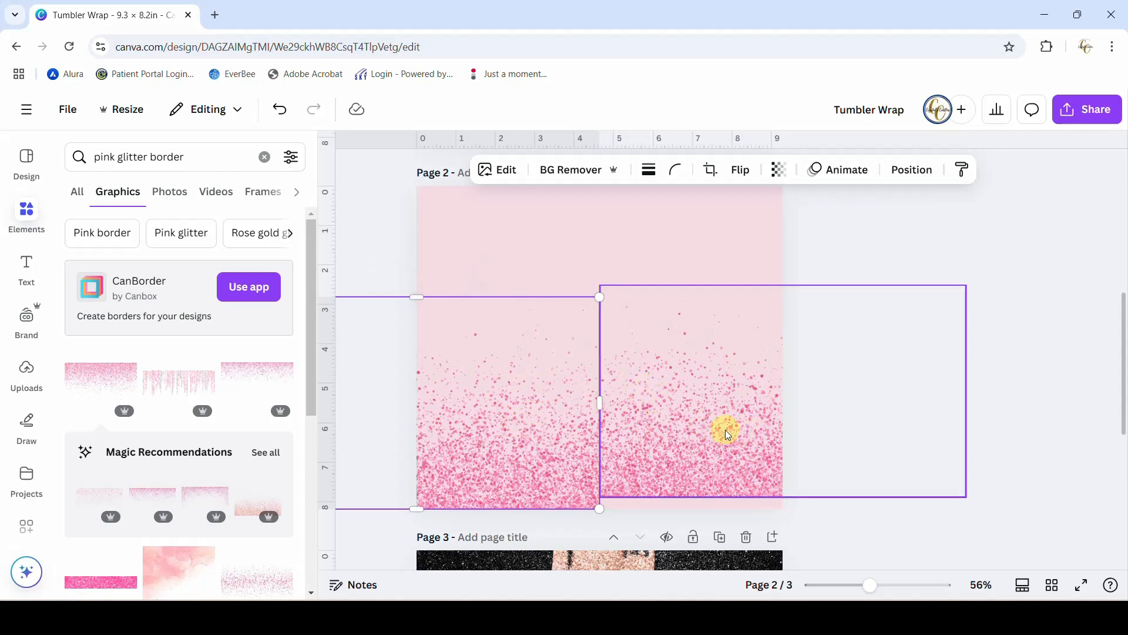
pyautogui.click(835, 171)
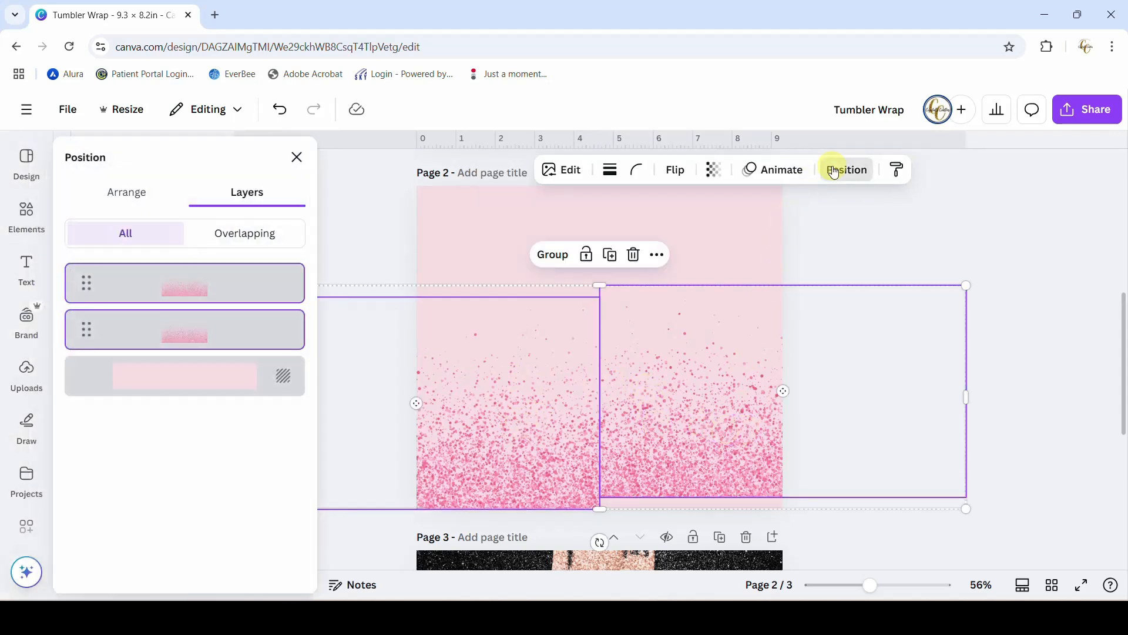
pyautogui.click(131, 191)
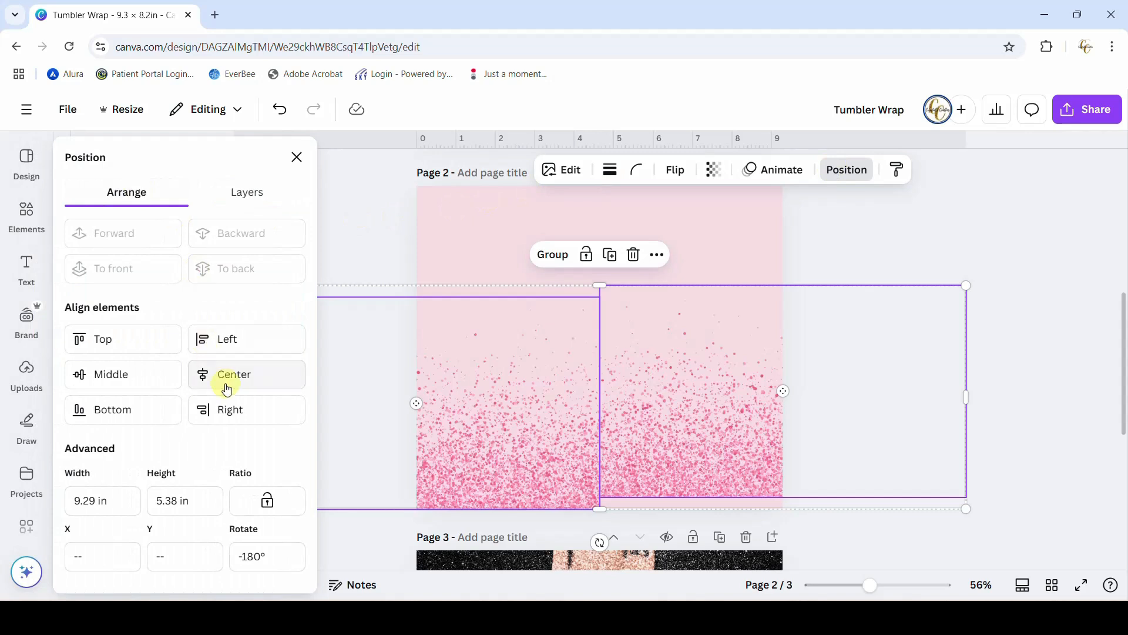
pyautogui.click(122, 416)
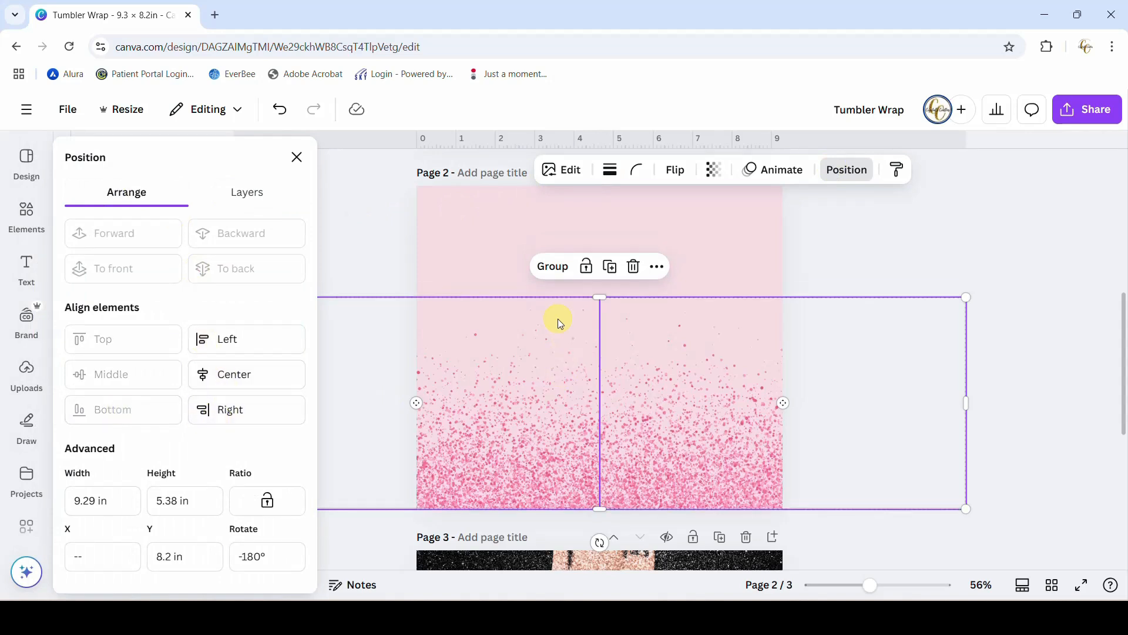
pyautogui.click(559, 268)
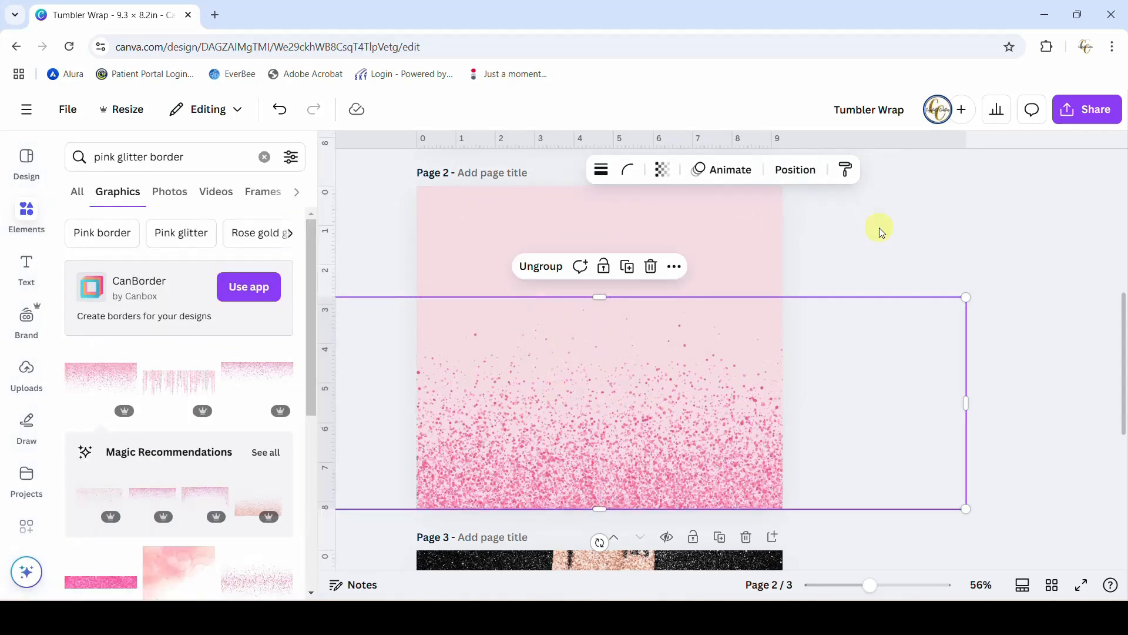
pyautogui.click(880, 229)
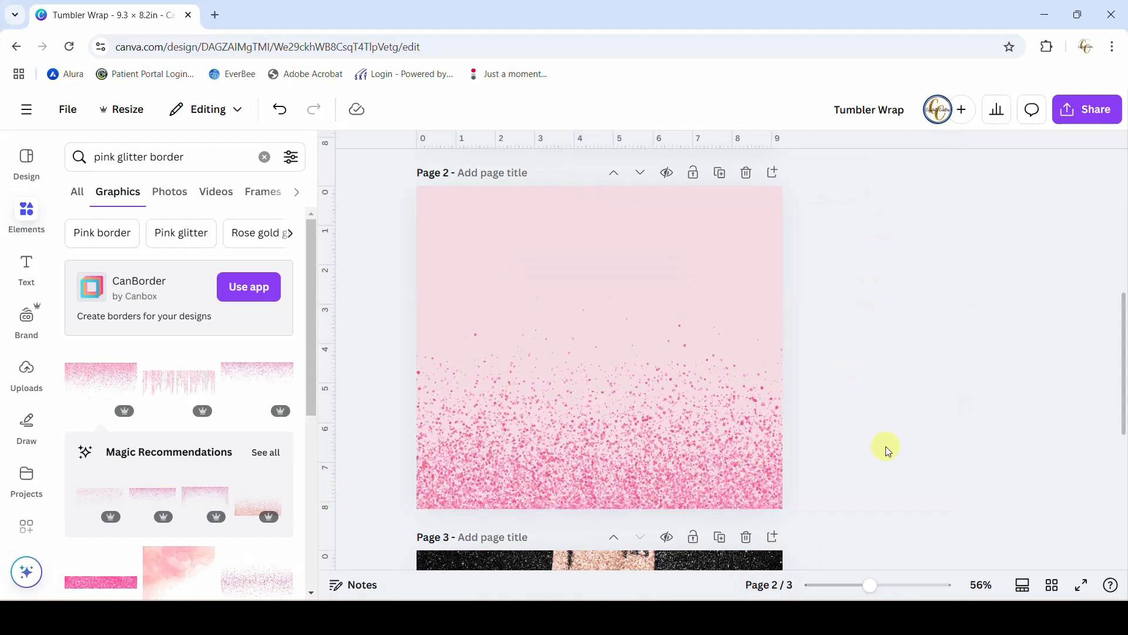
# Examine the seam between the two glitter graphics on page 2 up close and review the sample photo layout on page 1
pyautogui.moveTo(876, 590); pyautogui.dragTo(910, 584)
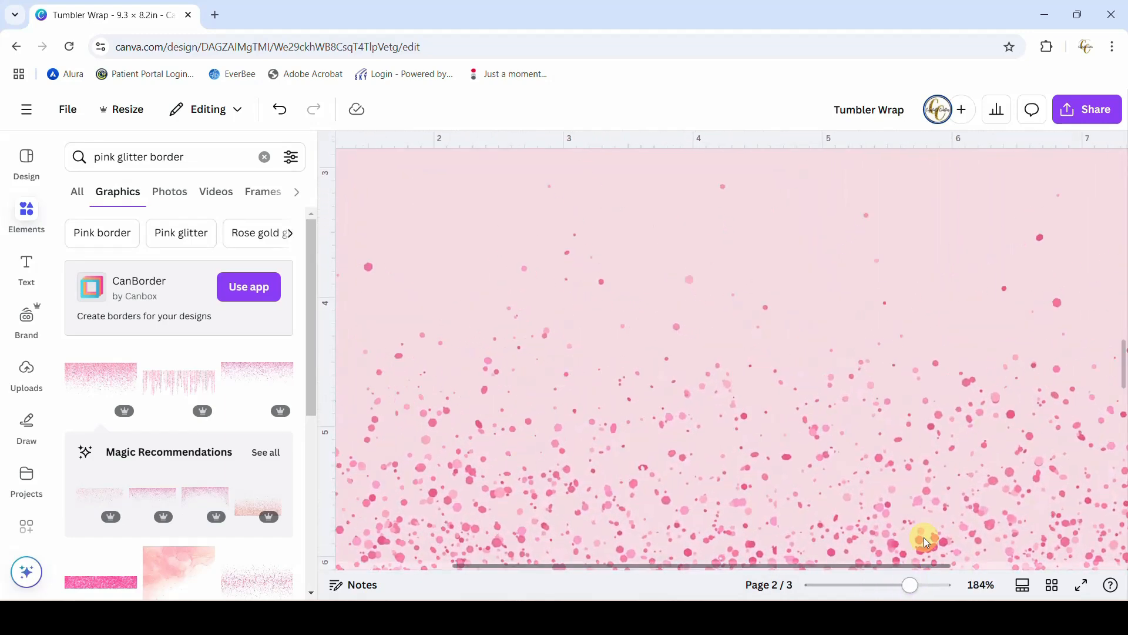
pyautogui.scroll(-5, 933, 486)
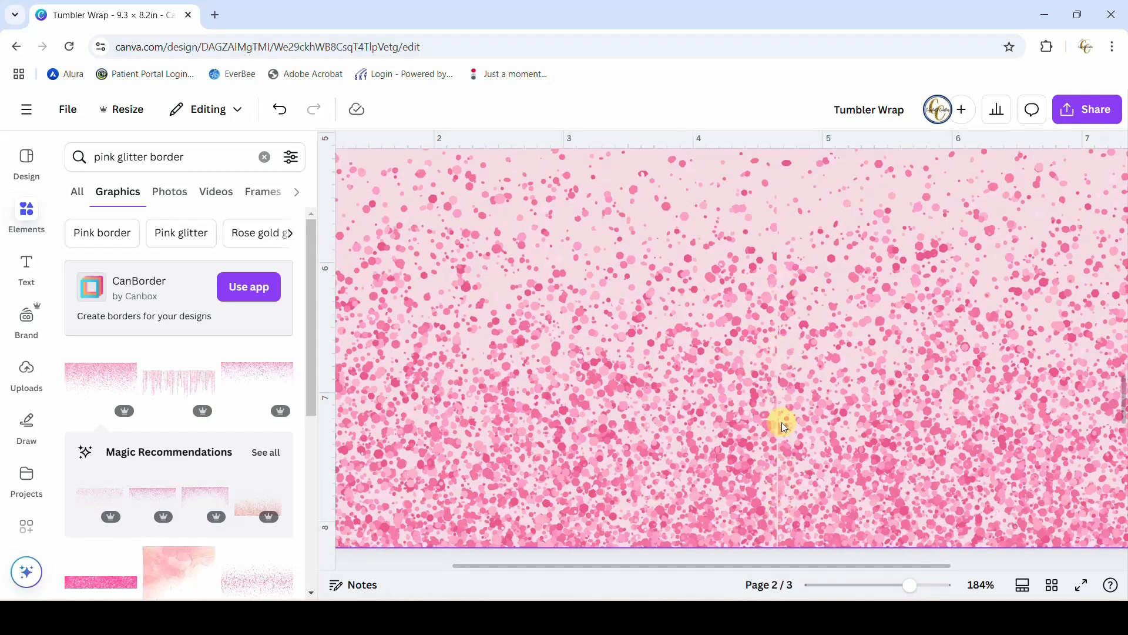
pyautogui.moveTo(909, 586); pyautogui.dragTo(886, 592)
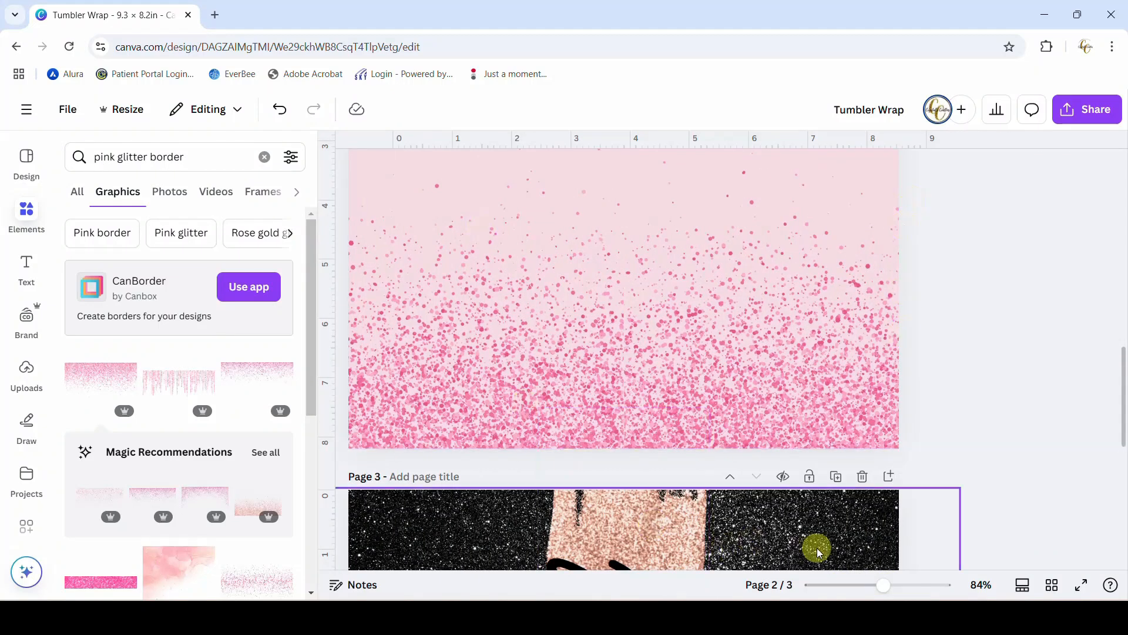
pyautogui.moveTo(886, 585); pyautogui.dragTo(879, 591)
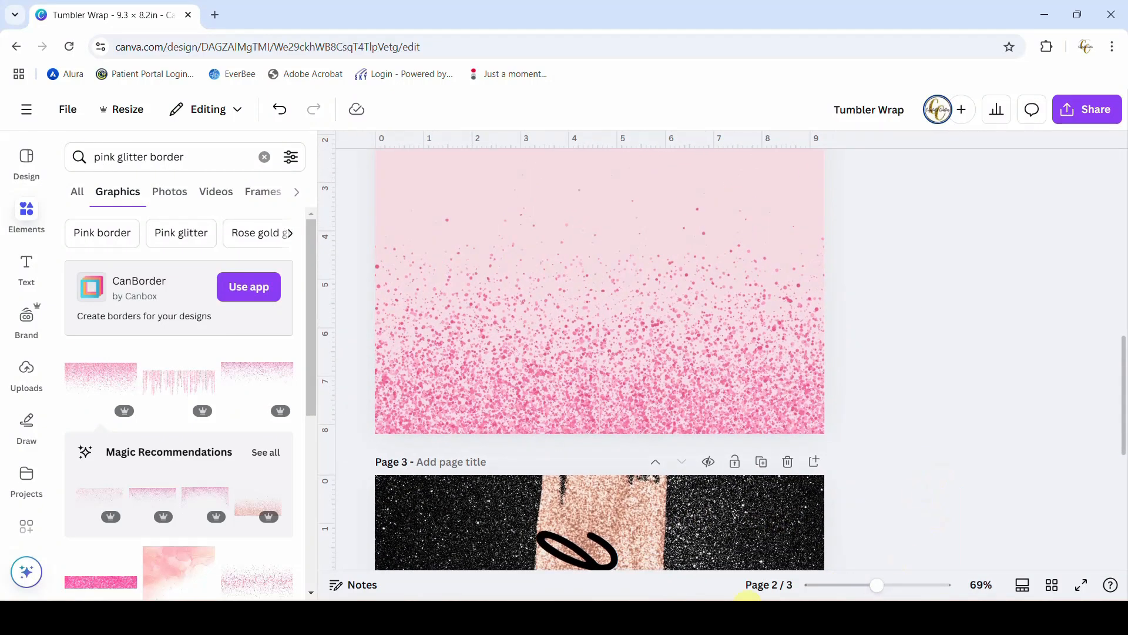
pyautogui.hscroll(-3, 747, 476)
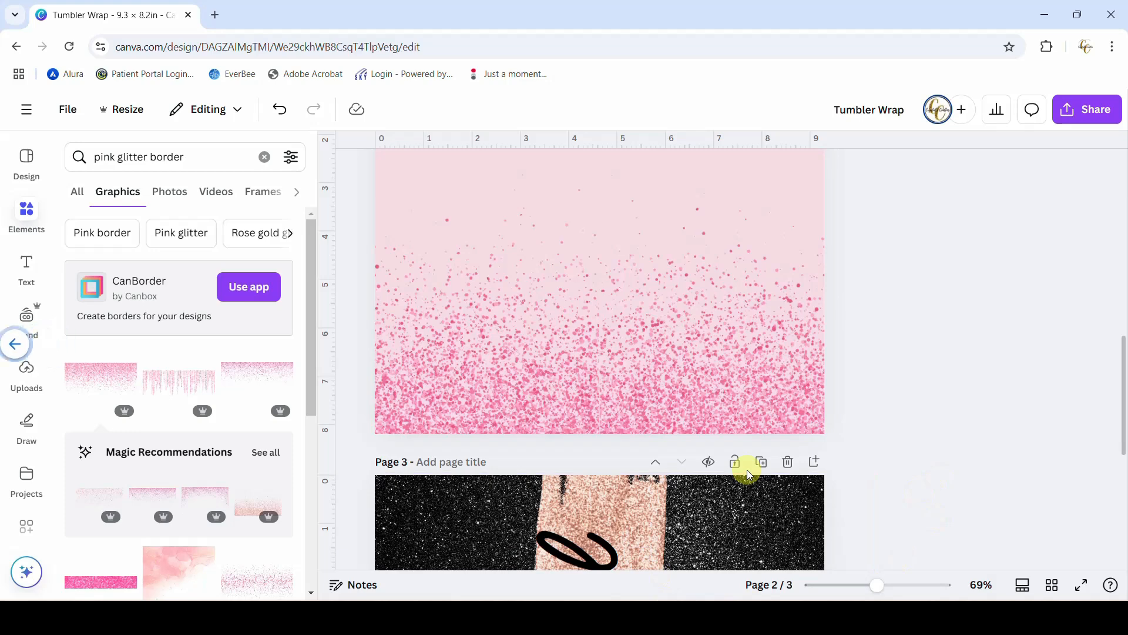
pyautogui.scroll(5, 937, 373)
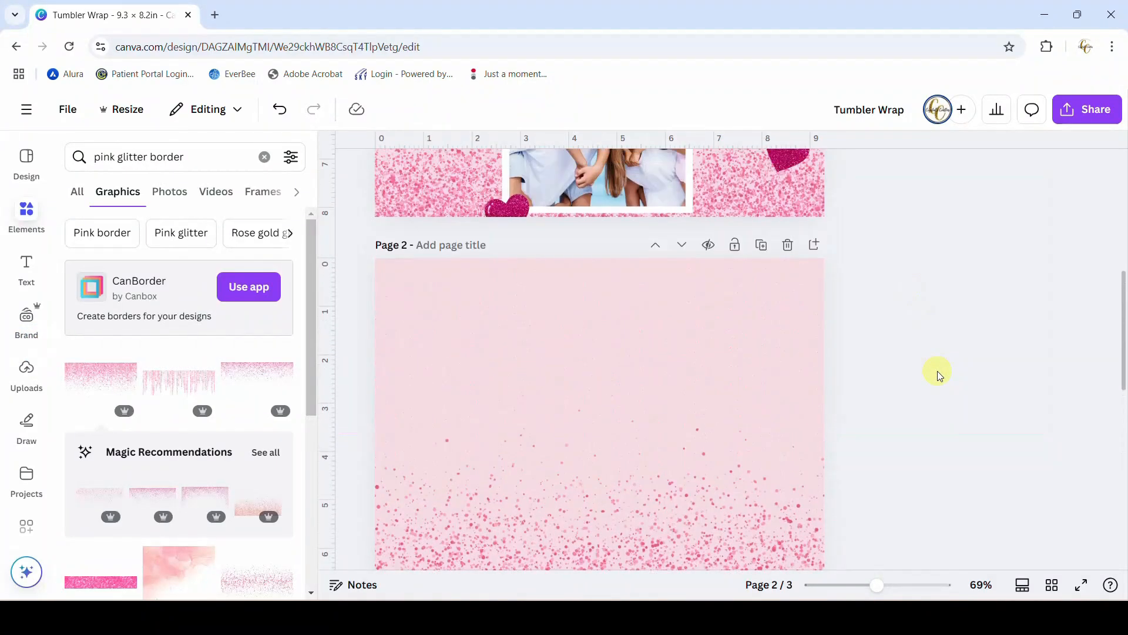
pyautogui.scroll(3, 937, 373)
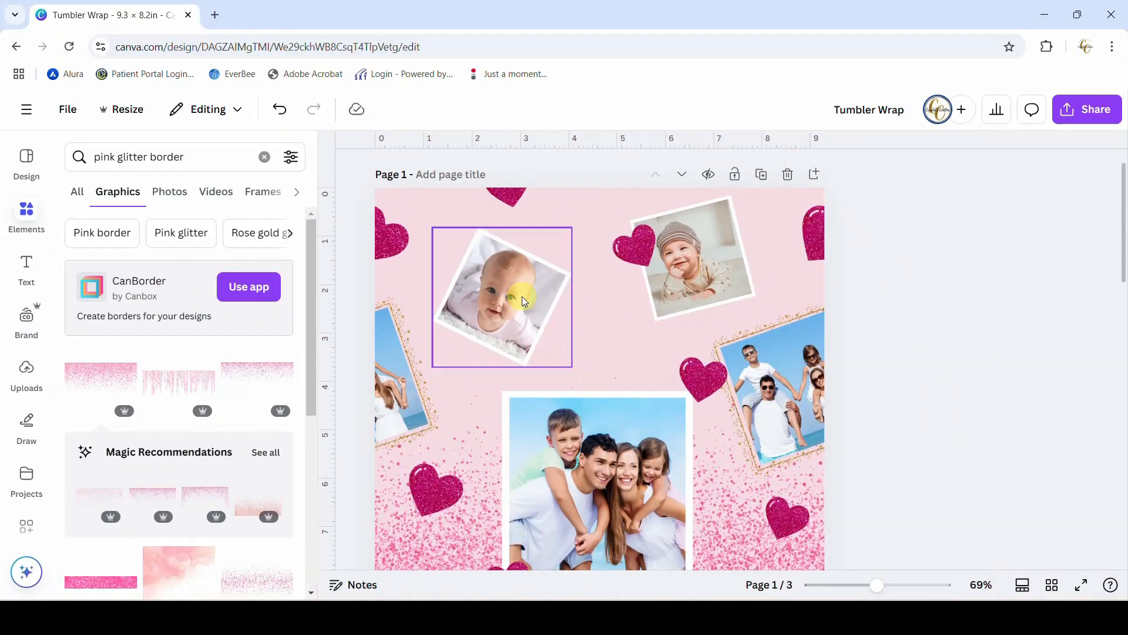
pyautogui.scroll(-8, 927, 392)
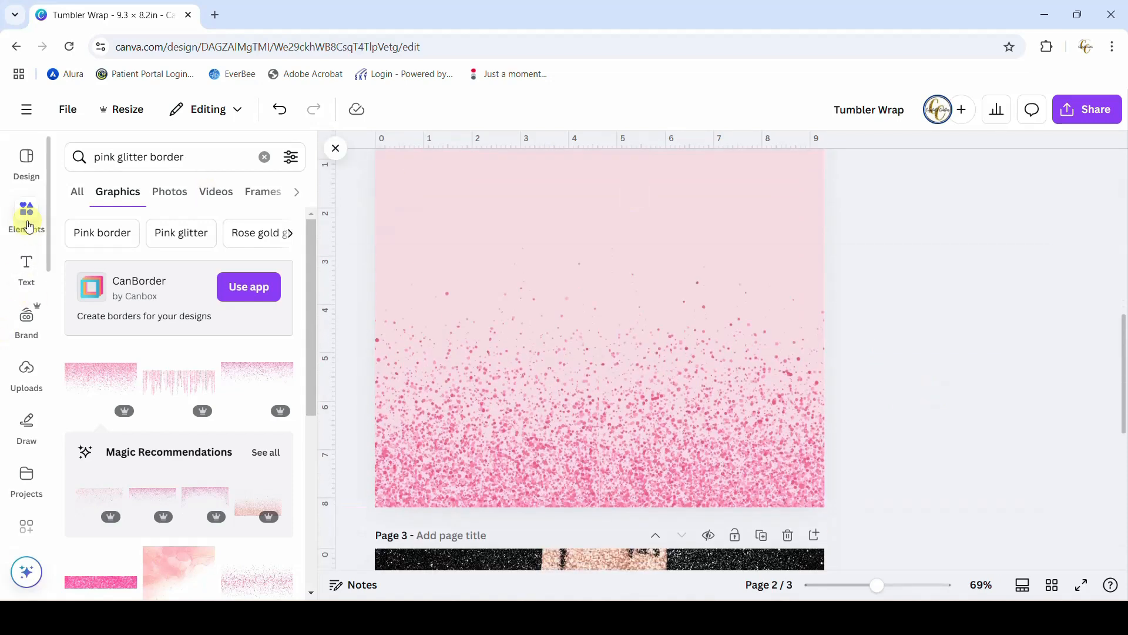
# Search the elements for "photo frame" and look through the Frames results for a suitable square frame
pyautogui.click(27, 222)
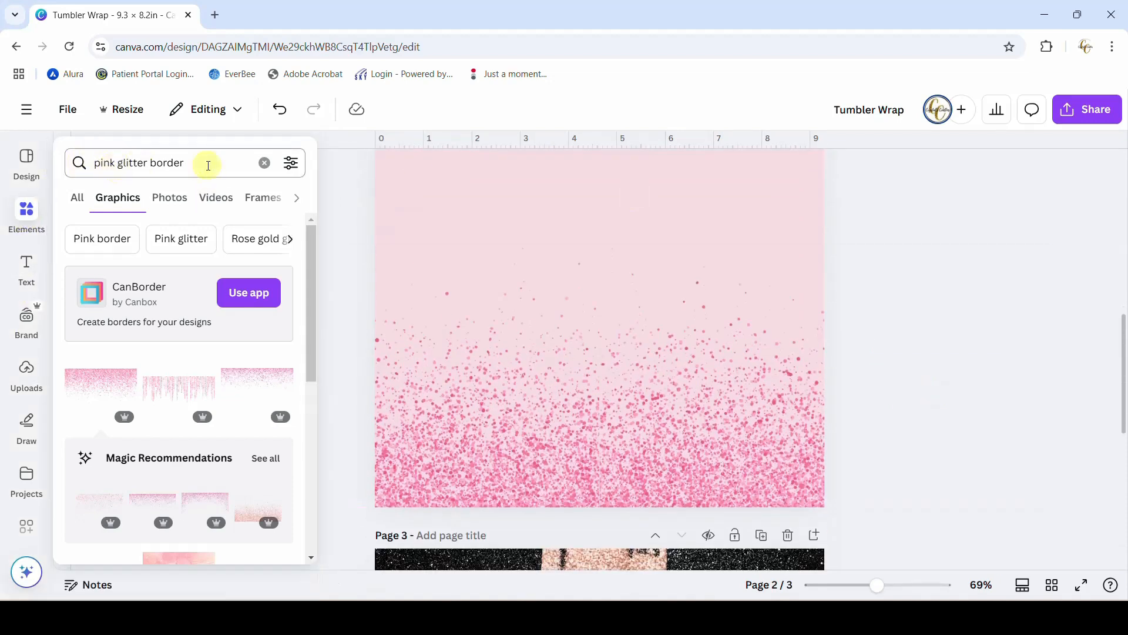
pyautogui.click(273, 171)
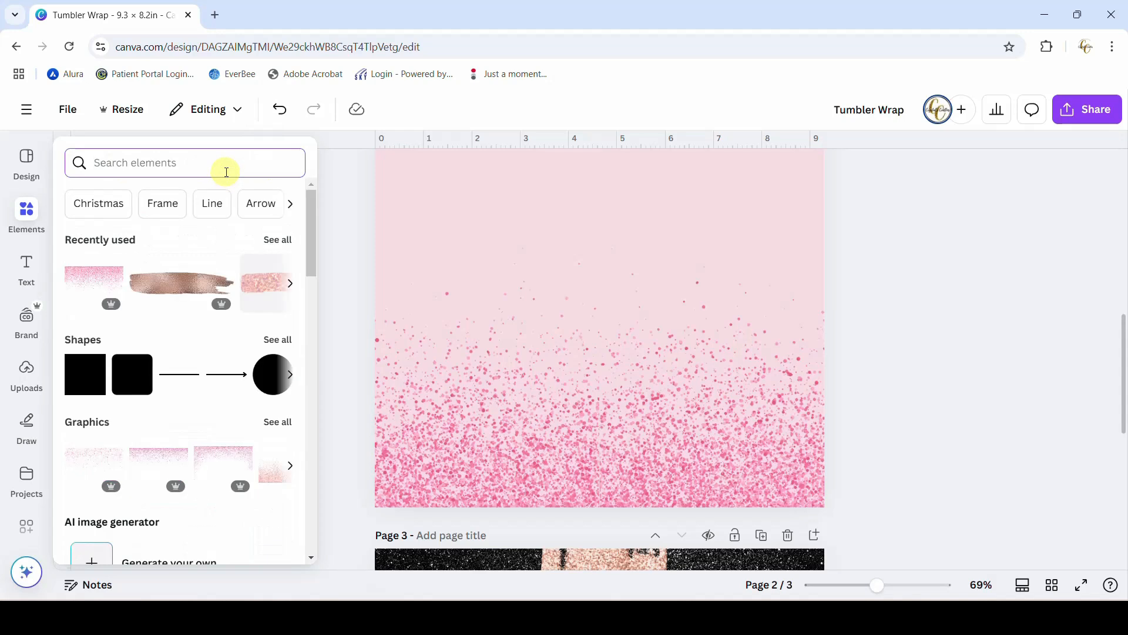
pyautogui.write('photo frame')
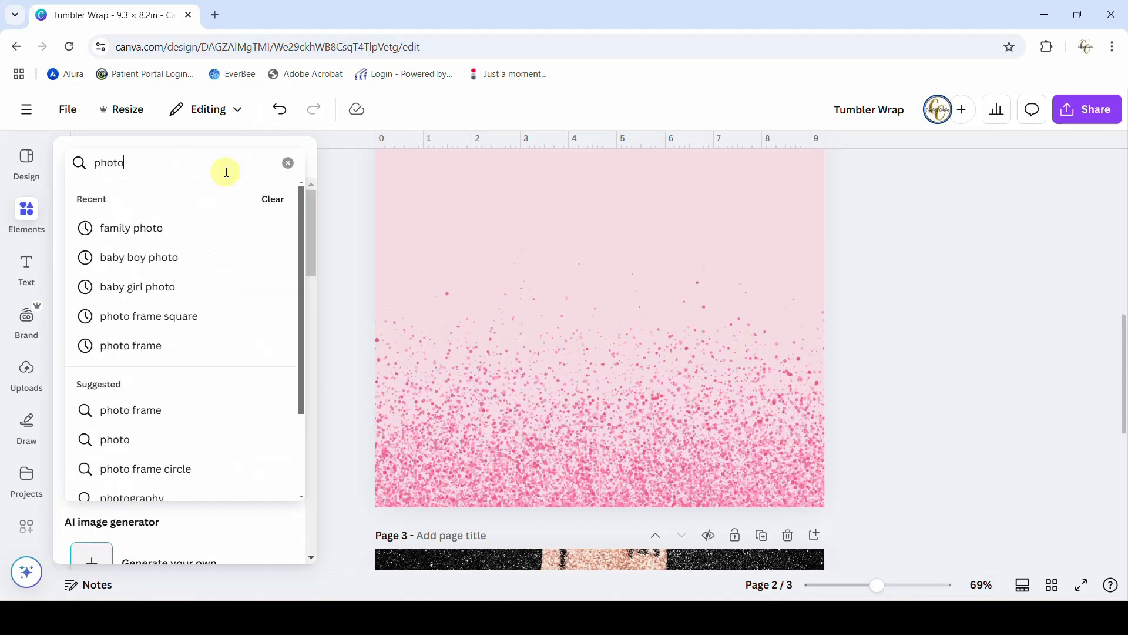
pyautogui.press('Return')
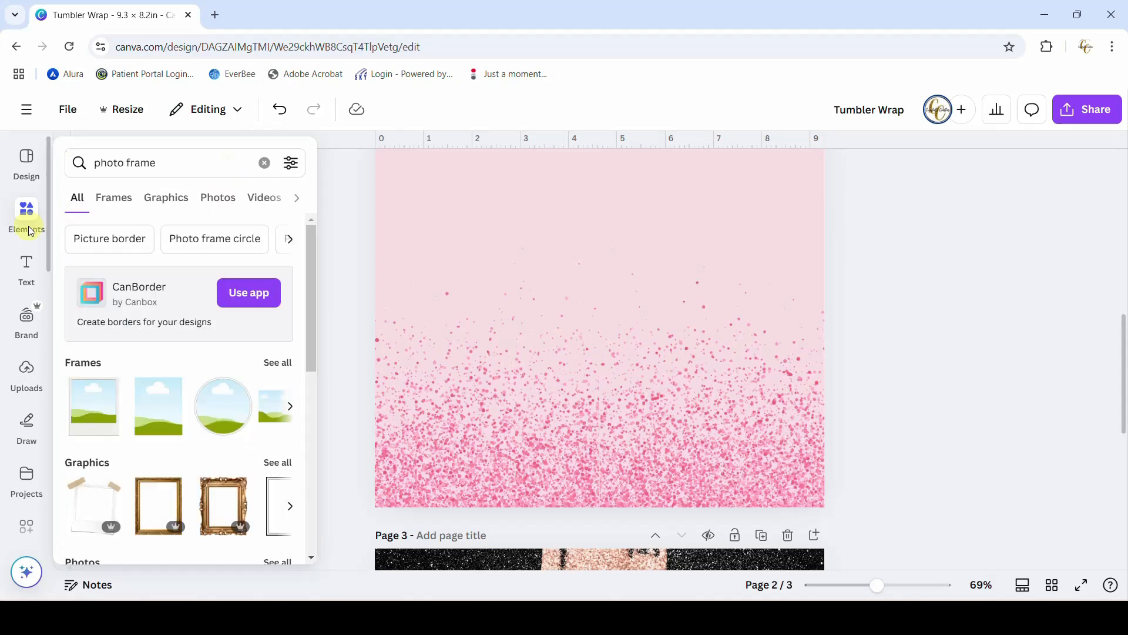
pyautogui.click(110, 203)
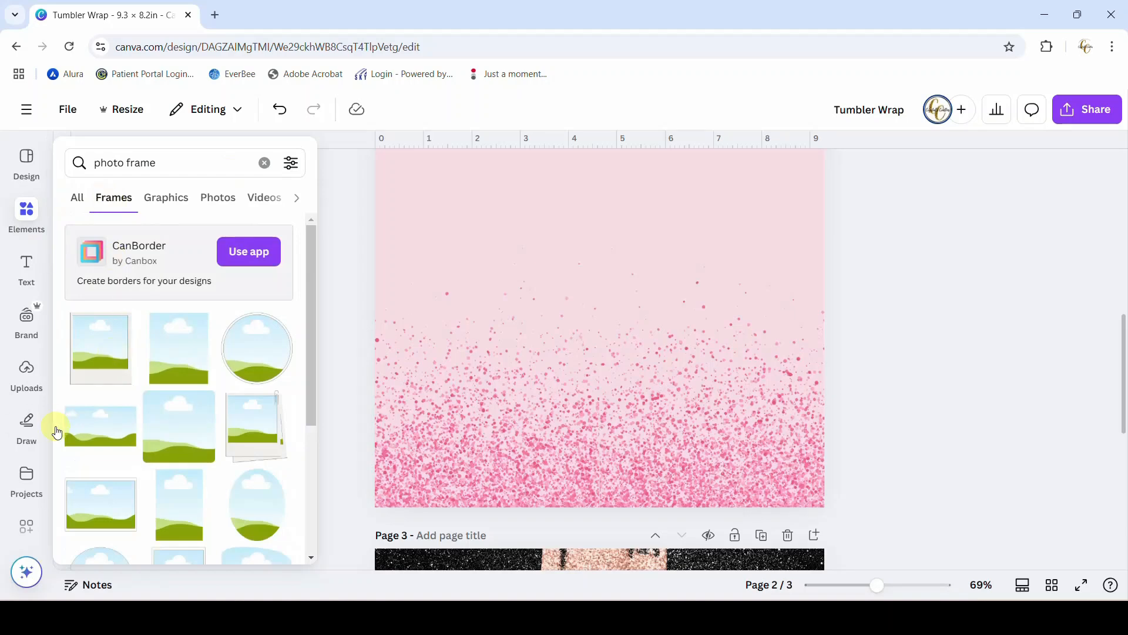
pyautogui.scroll(-1, 122, 472)
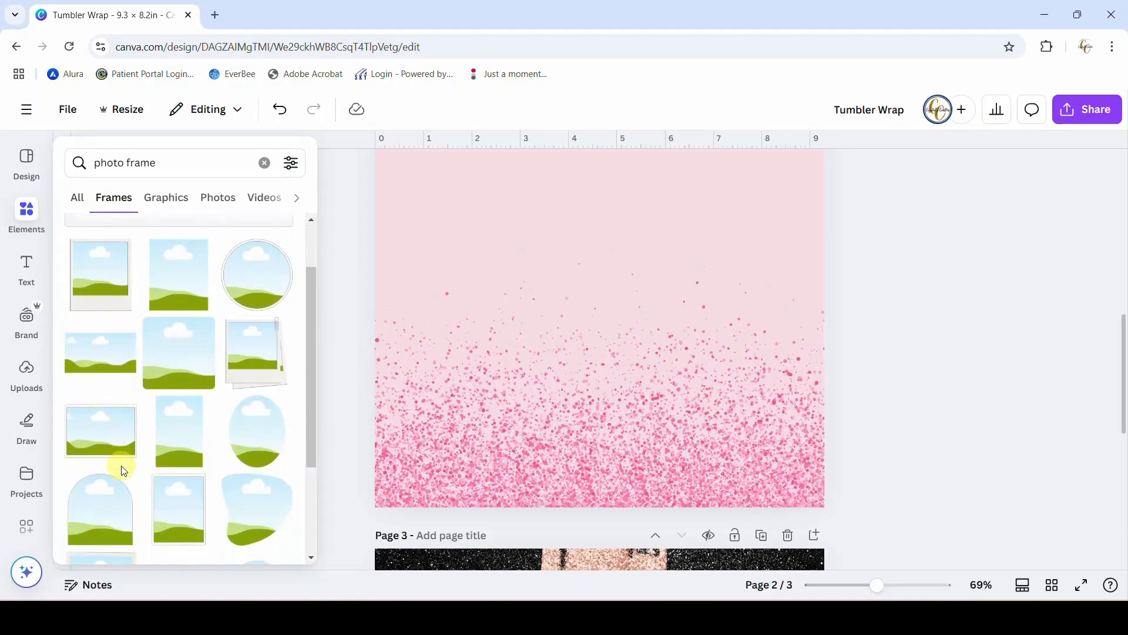
pyautogui.scroll(-5, 123, 471)
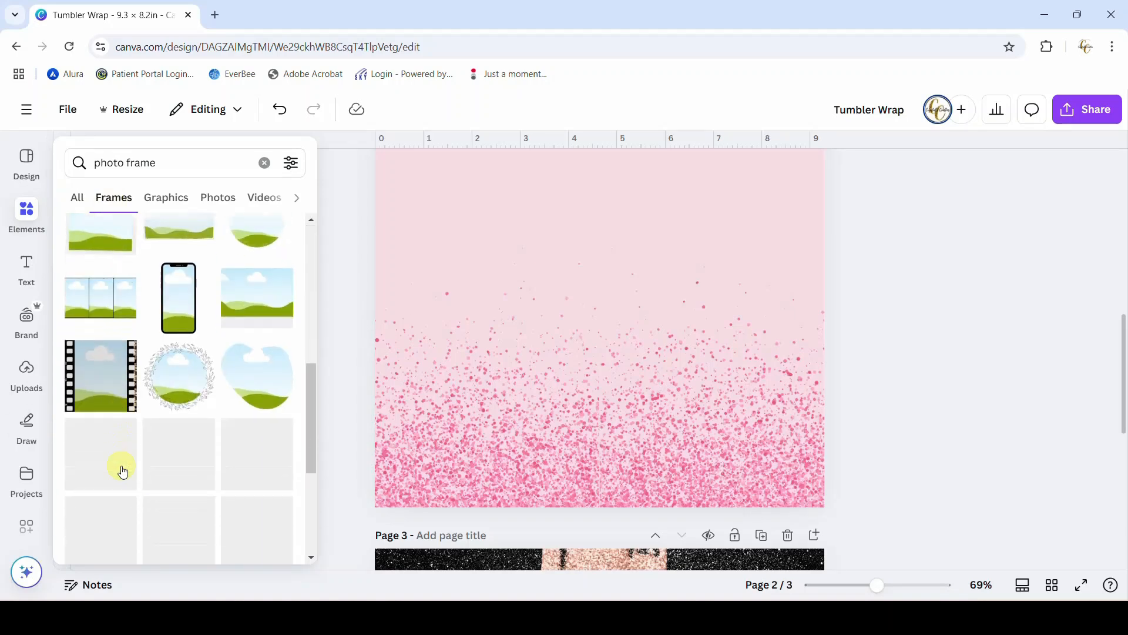
pyautogui.scroll(-2, 122, 472)
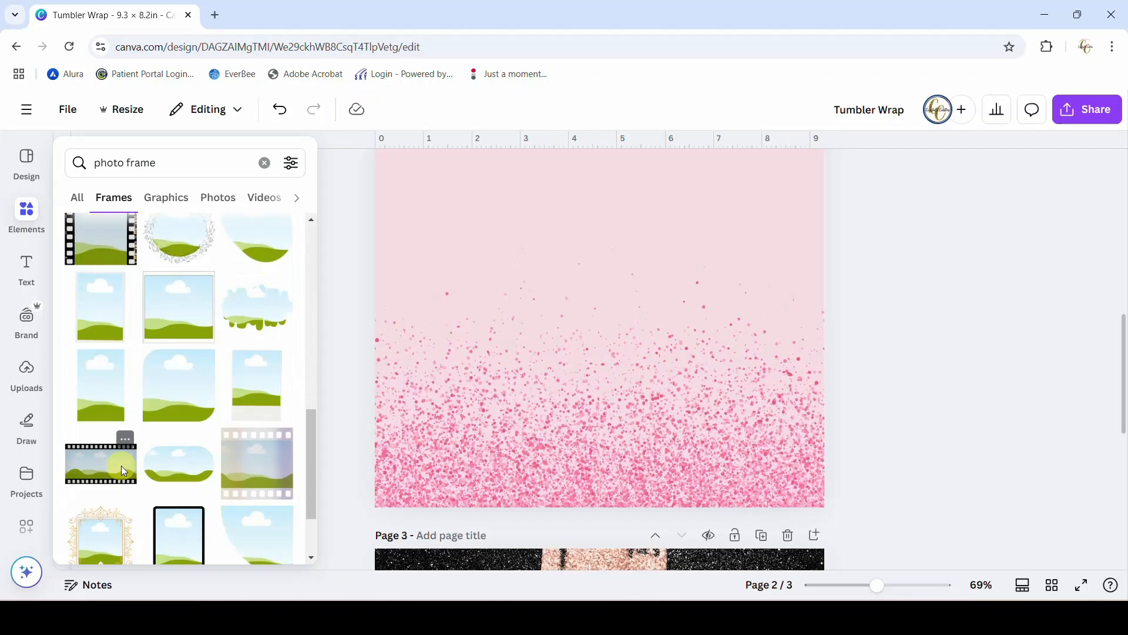
pyautogui.scroll(-2, 121, 465)
pyautogui.scroll(3, 121, 283)
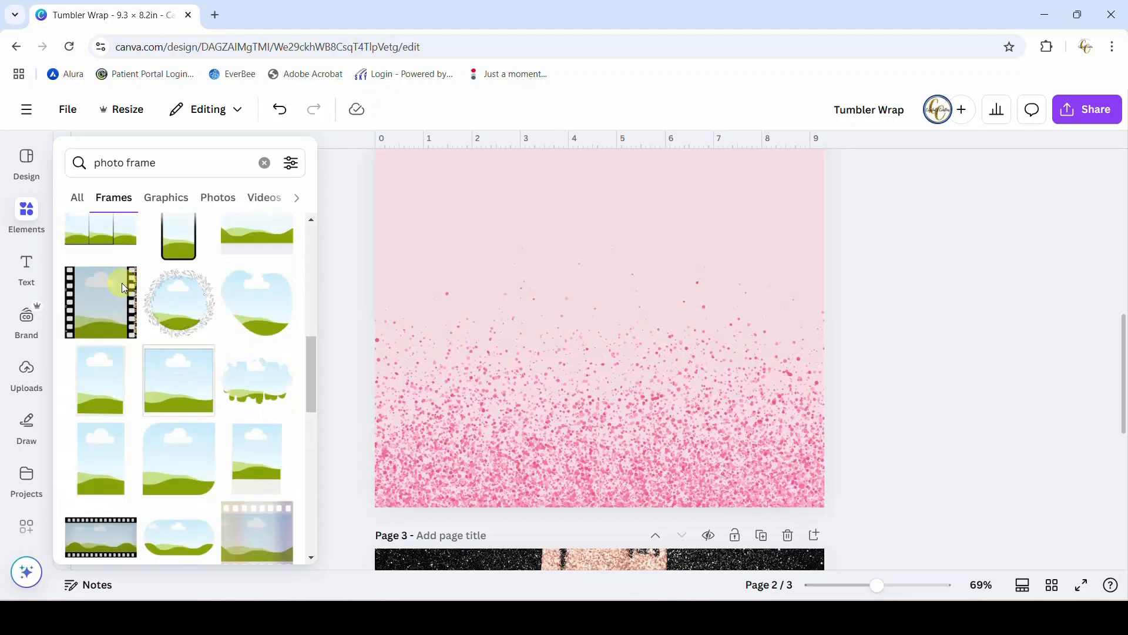
# Refine the search to "square photo frame" and add a plain borderless square frame to page 2
pyautogui.click(96, 161)
pyautogui.write('squa')
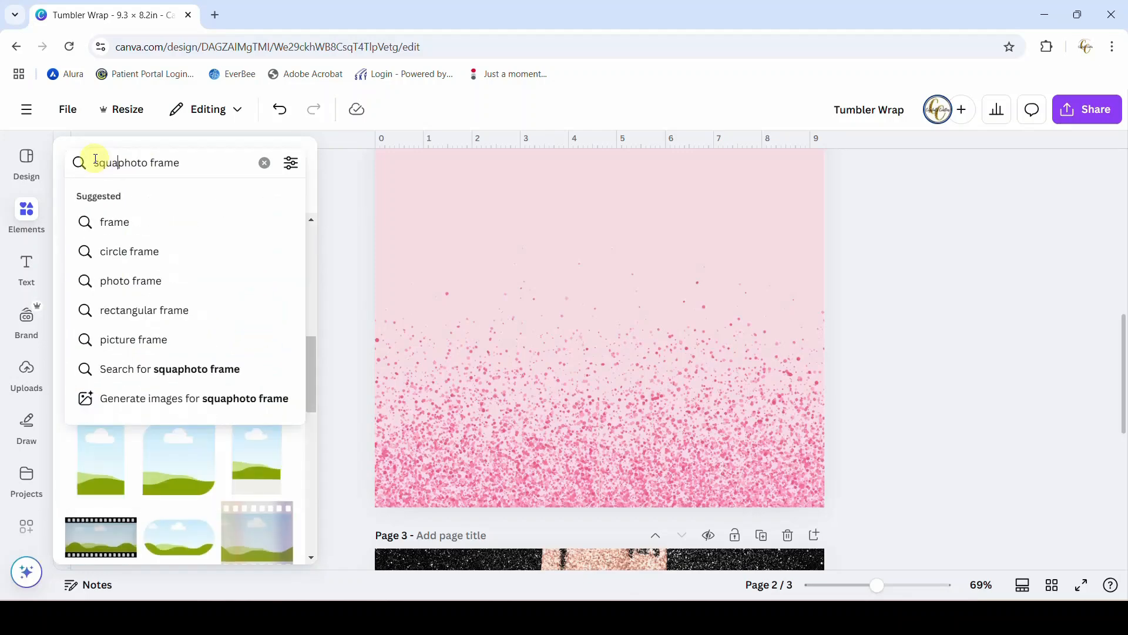
pyautogui.write('re')
pyautogui.press('Return')
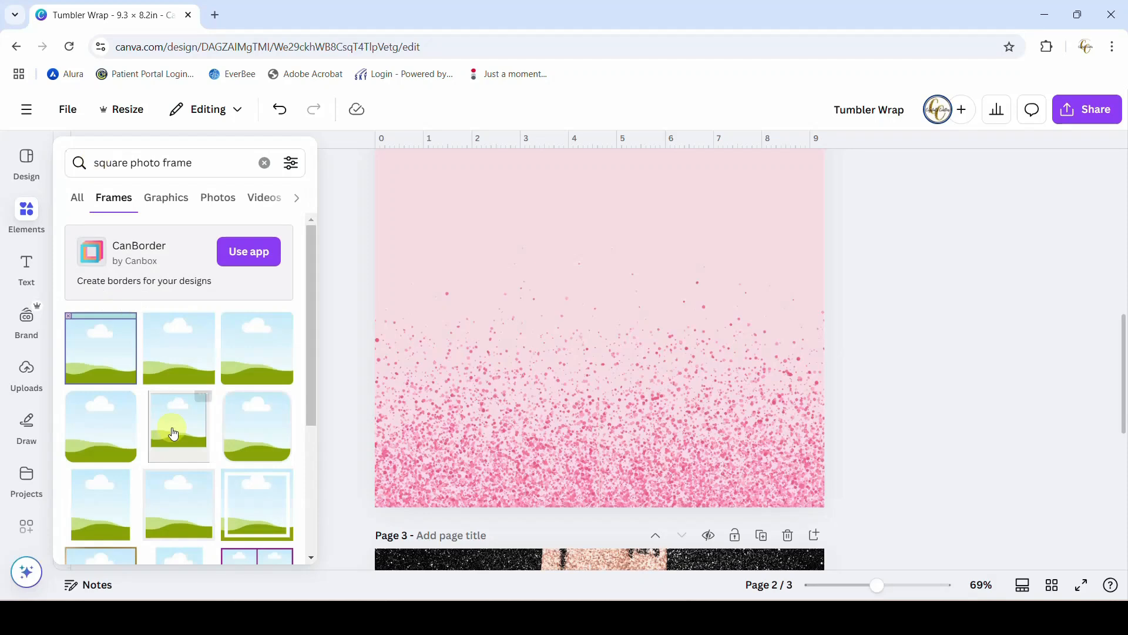
pyautogui.click(174, 434)
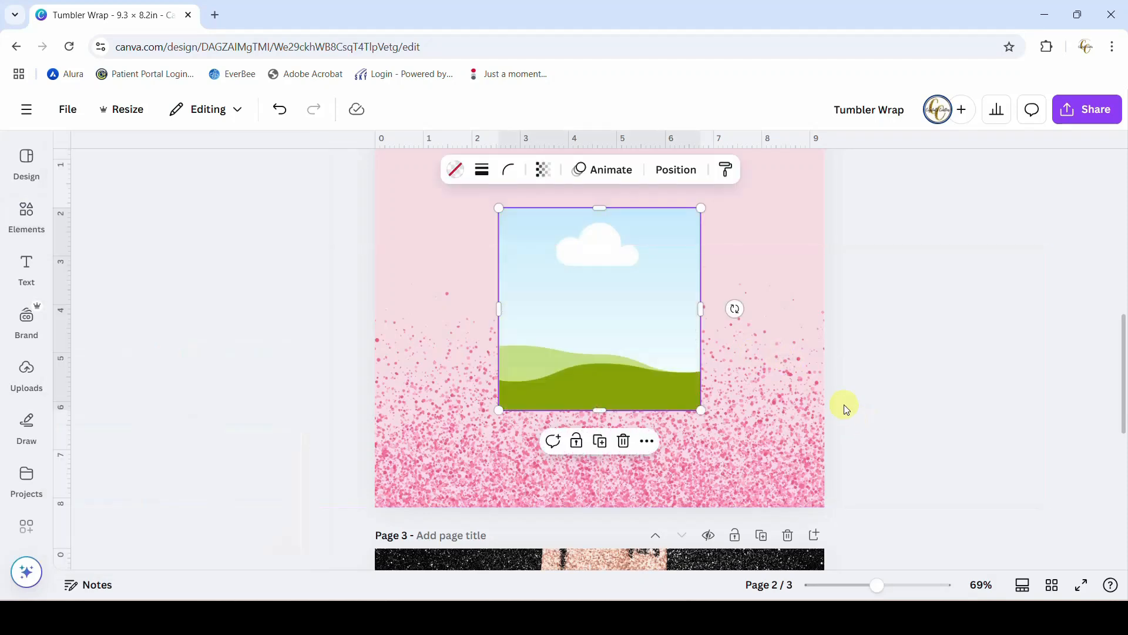
# Search photos for "family photo" and fill the square frame with the family of four in white against a blue sky
pyautogui.click(16, 223)
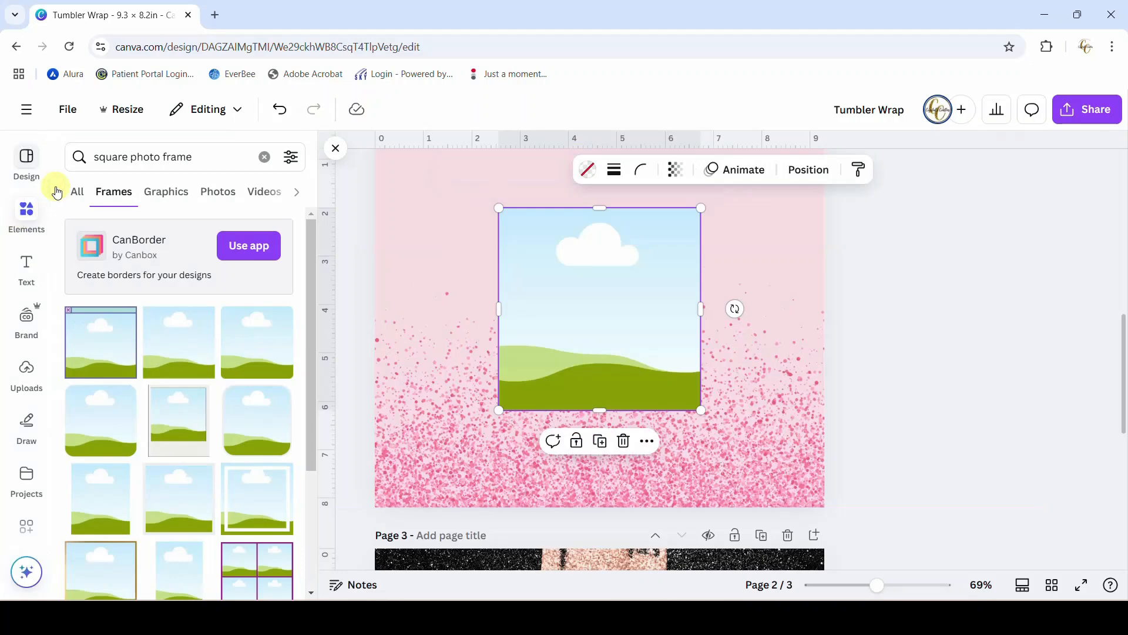
pyautogui.click(264, 157)
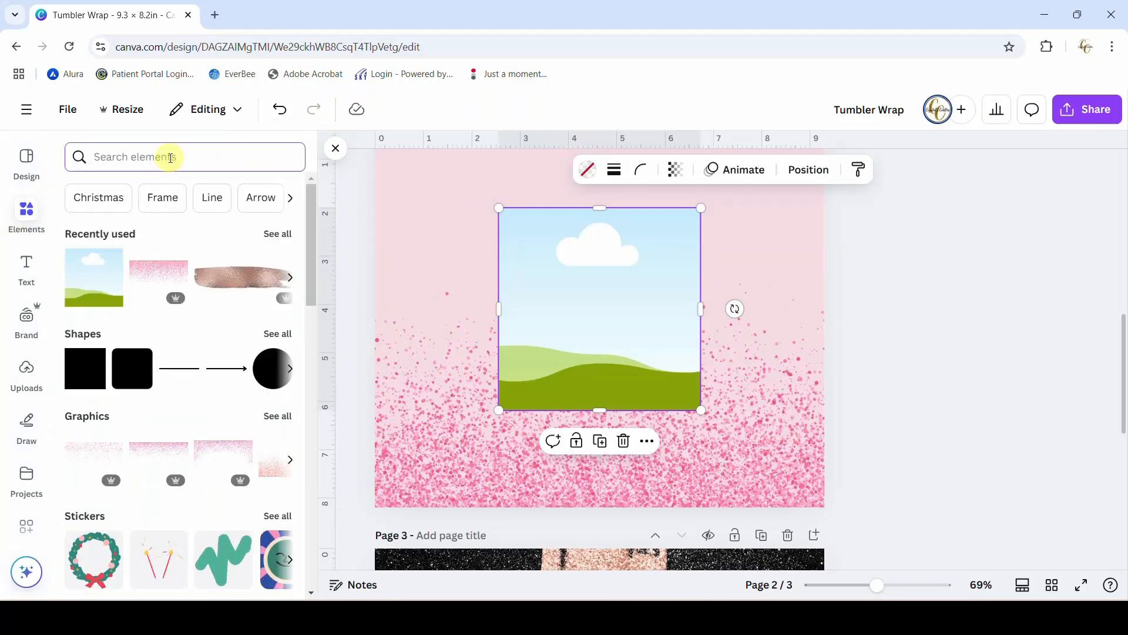
pyautogui.write('family photo')
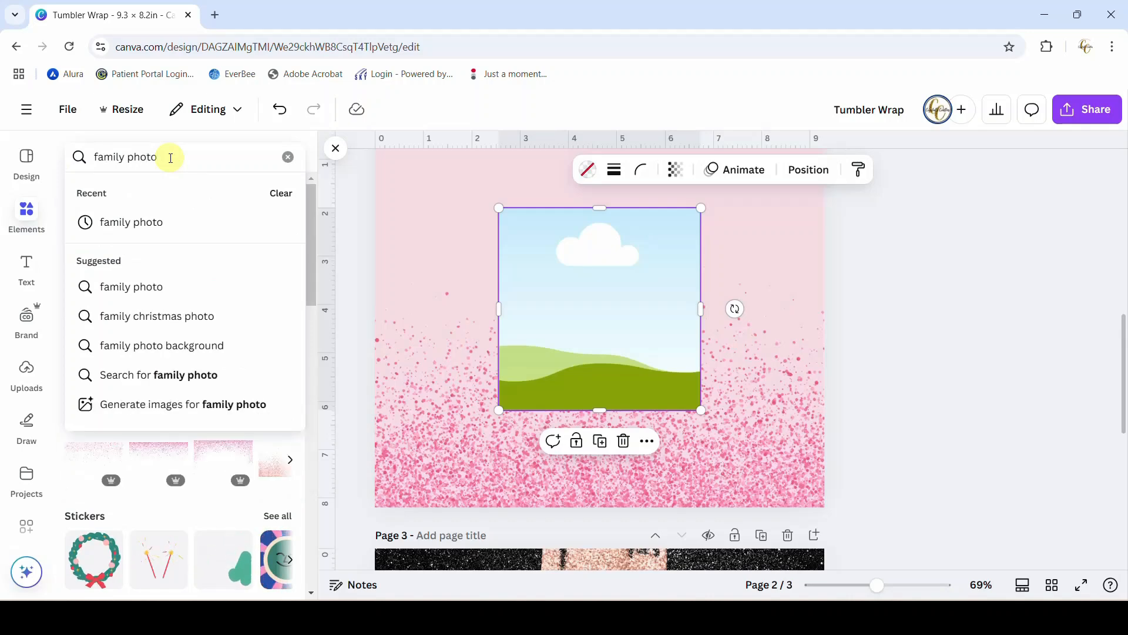
pyautogui.press('Return')
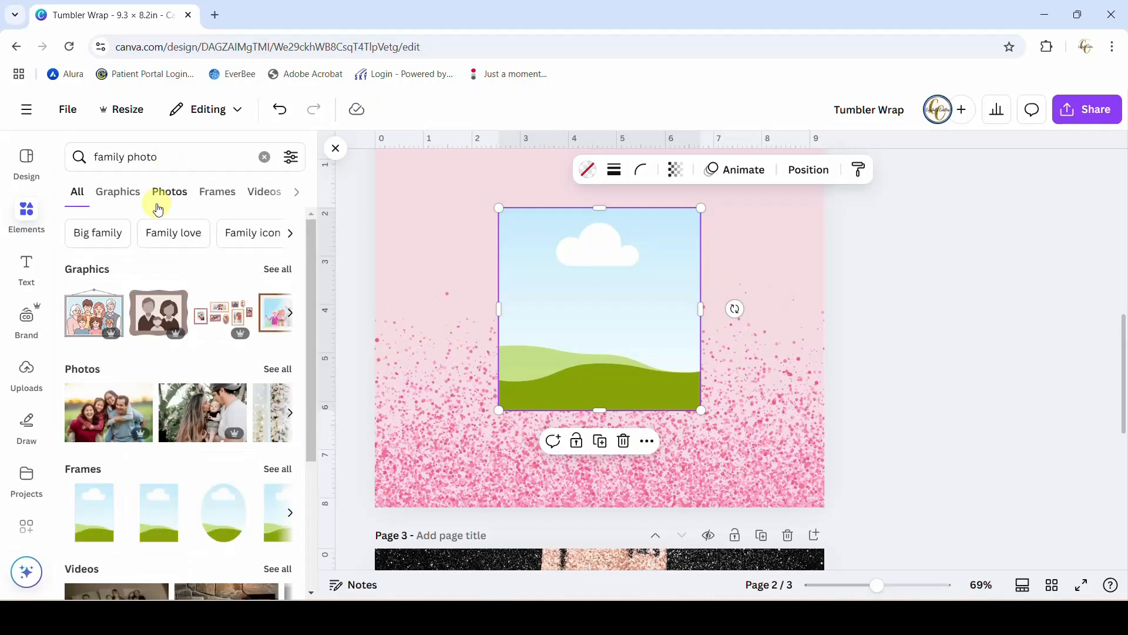
pyautogui.click(162, 193)
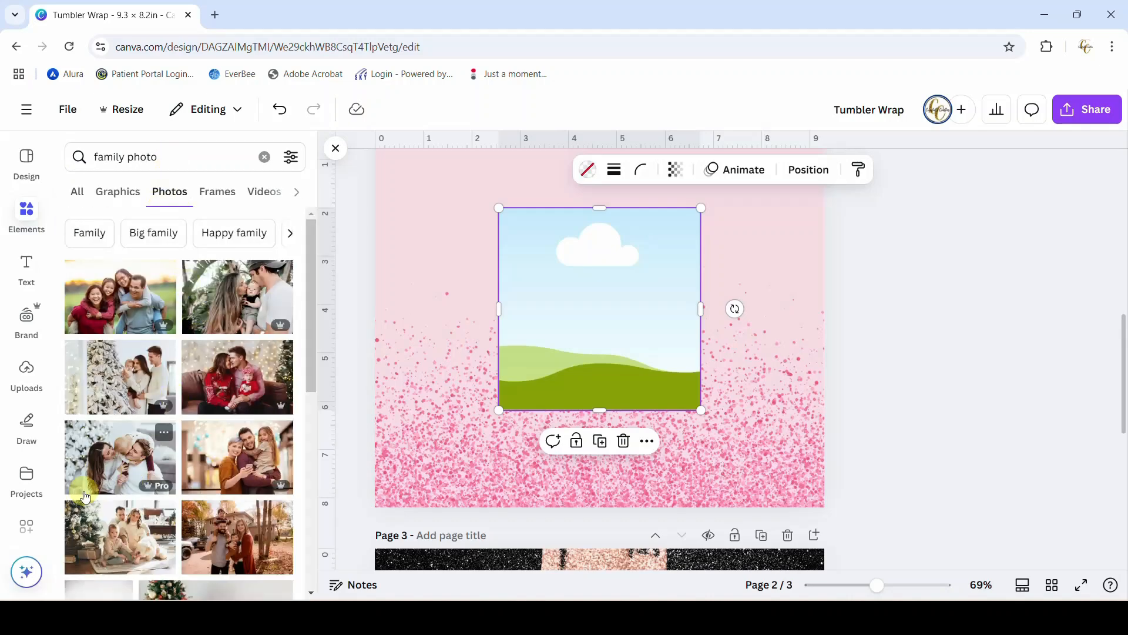
pyautogui.scroll(-5, 106, 485)
pyautogui.scroll(-5, 116, 466)
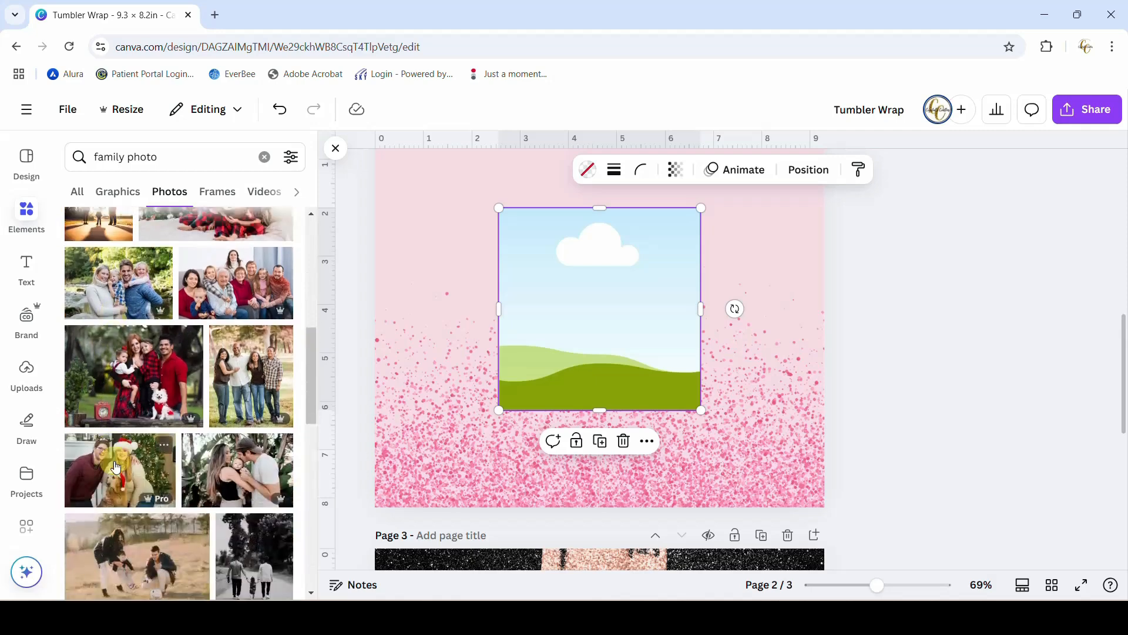
pyautogui.scroll(-3, 118, 467)
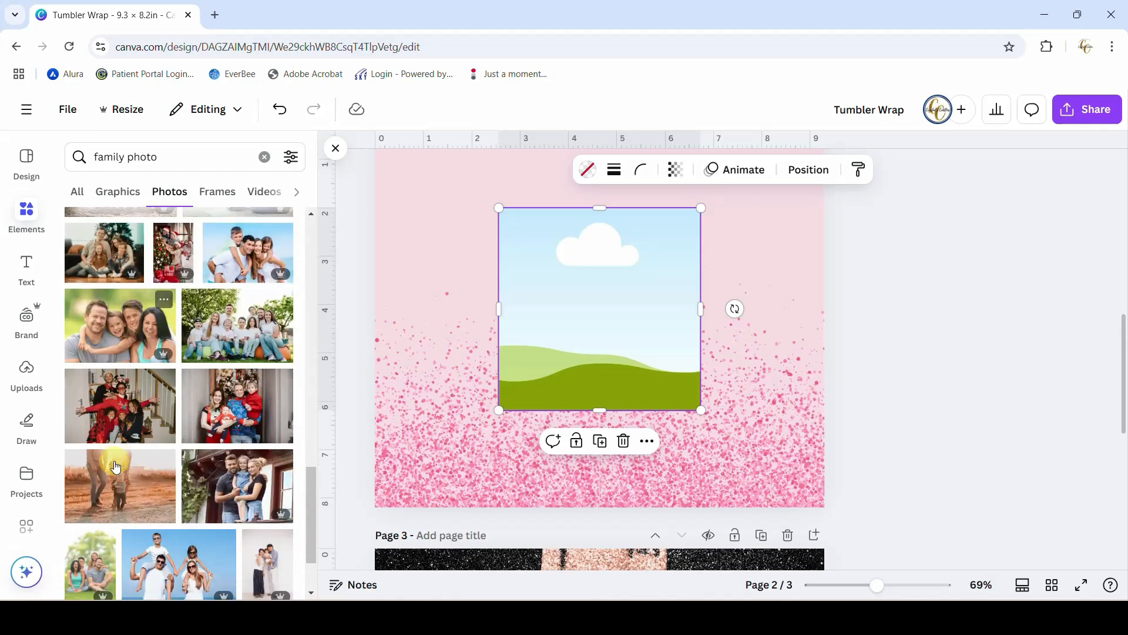
pyautogui.scroll(3, 136, 472)
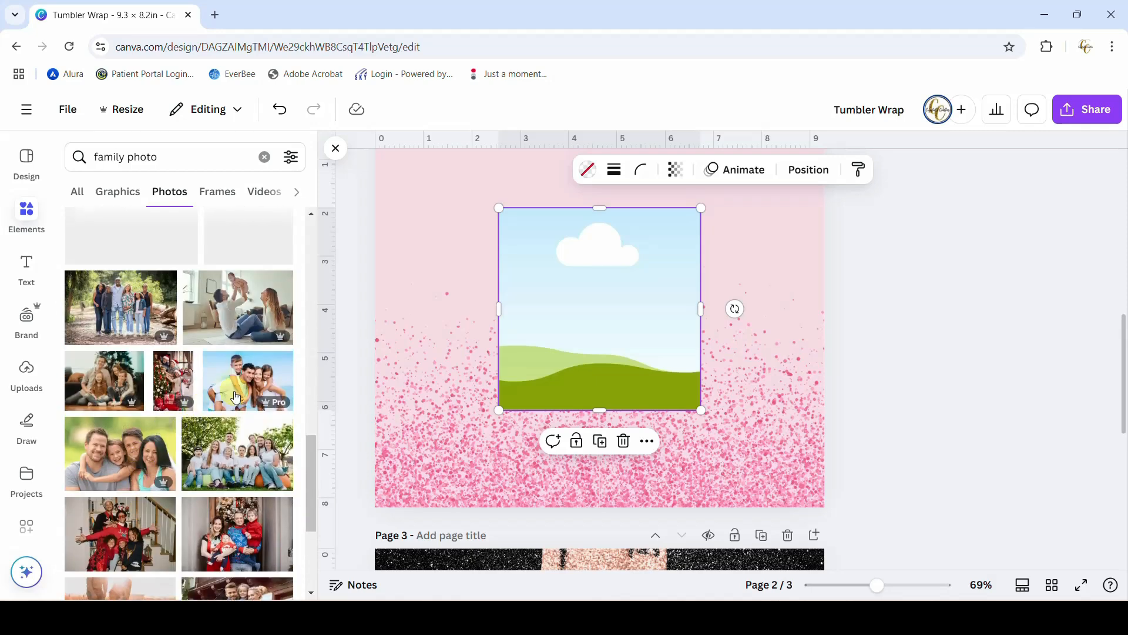
pyautogui.moveTo(238, 392); pyautogui.dragTo(608, 294)
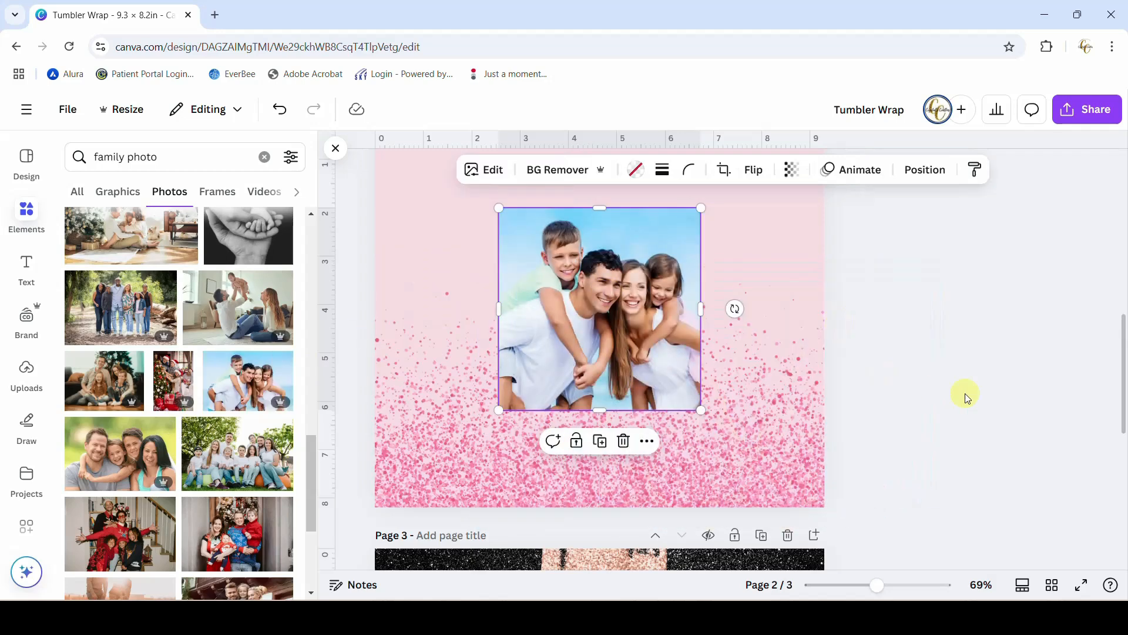
pyautogui.click(922, 428)
# Add a square shape over the family photo on page 2 and enlarge it to about 4.53 × 4.48 in, slightly overlapping all photo edges
pyautogui.scroll(5, 922, 428)
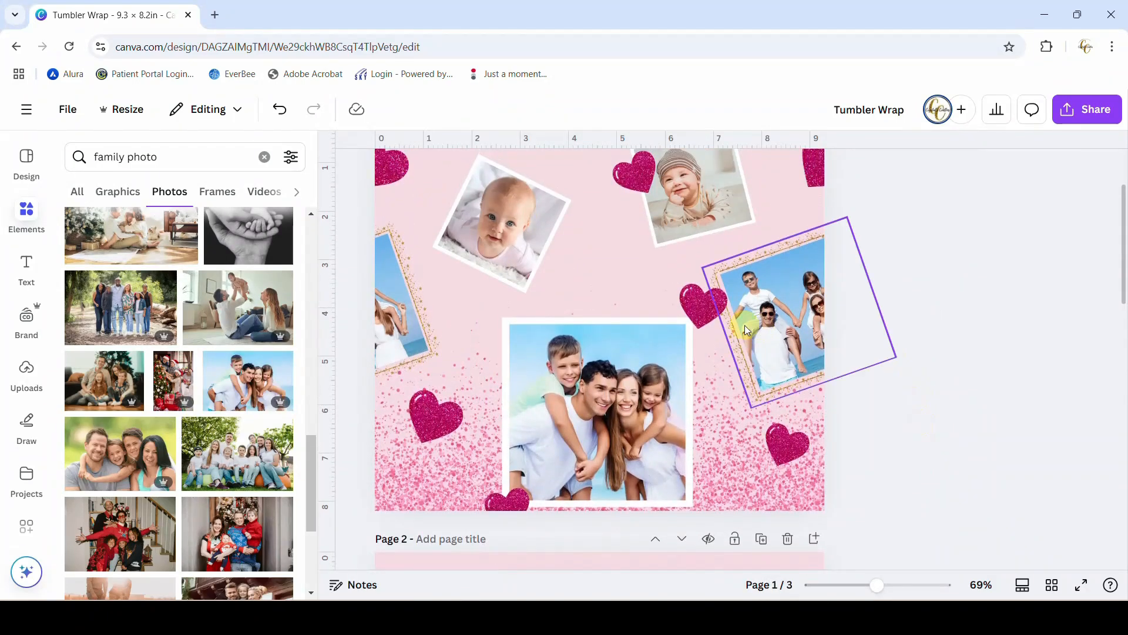
pyautogui.scroll(-5, 914, 380)
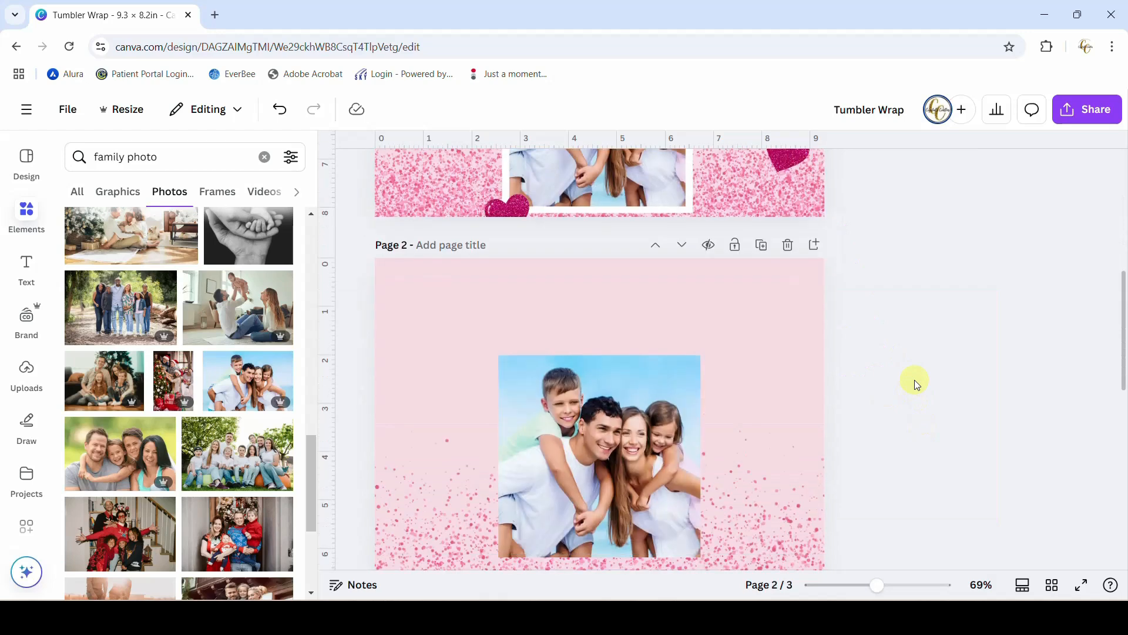
pyautogui.scroll(-1, 915, 380)
pyautogui.click(12, 203)
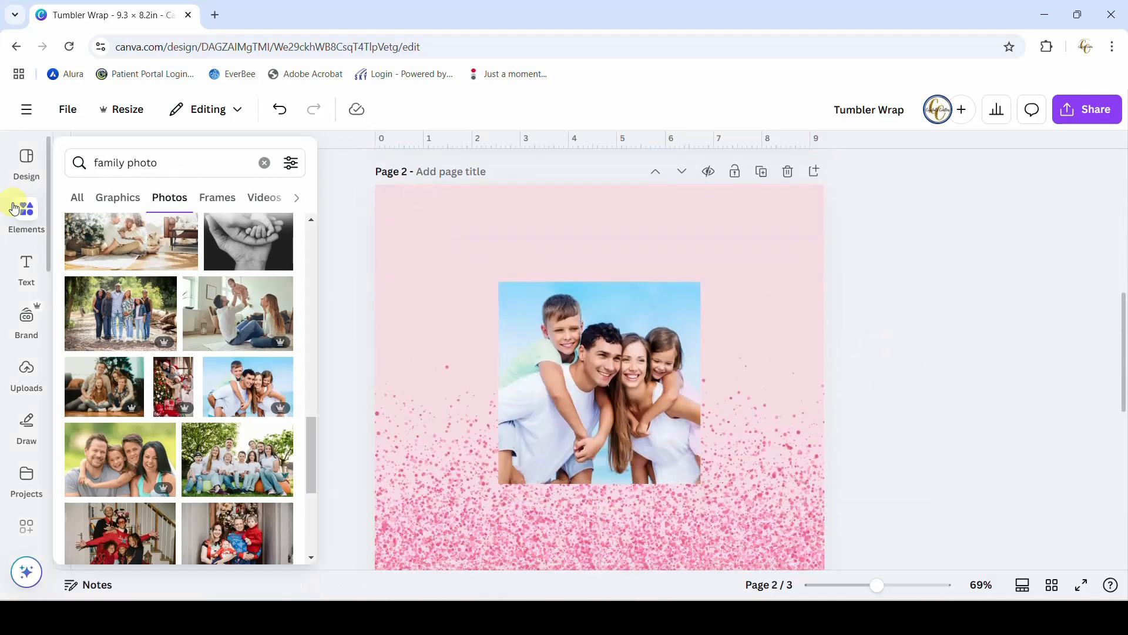
pyautogui.moveTo(28, 247)
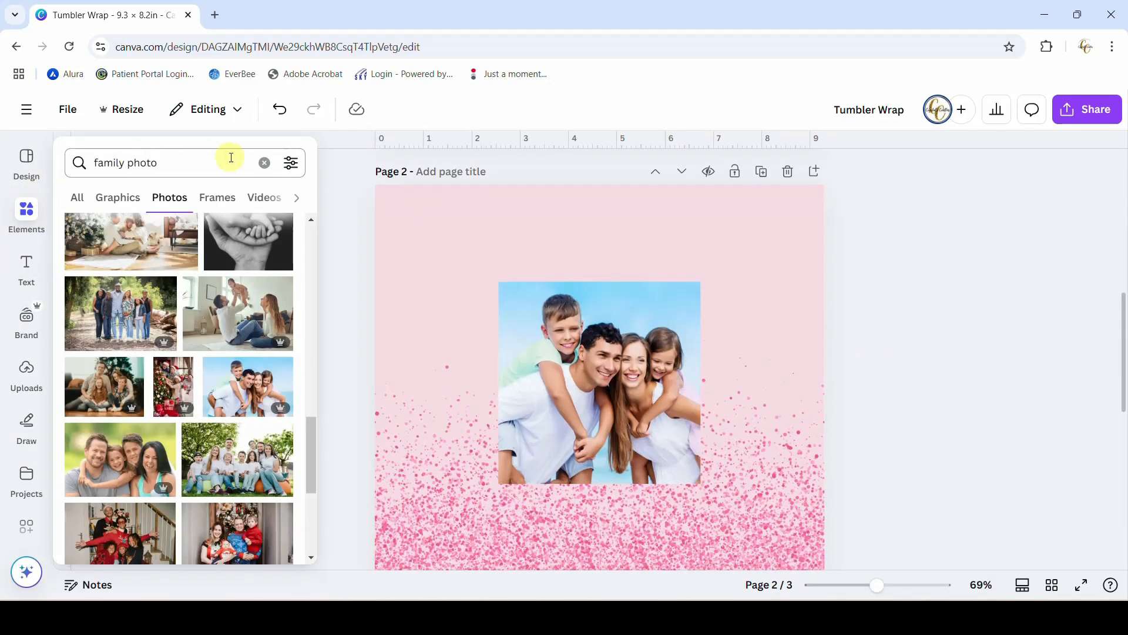
pyautogui.click(264, 165)
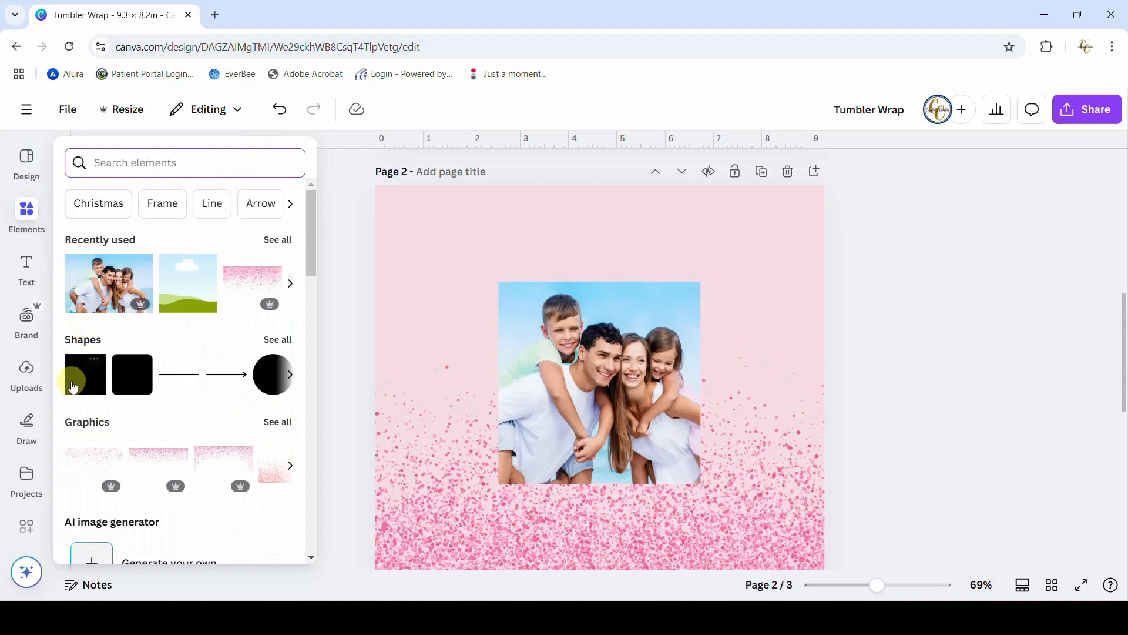
pyautogui.click(73, 386)
pyautogui.click(819, 347)
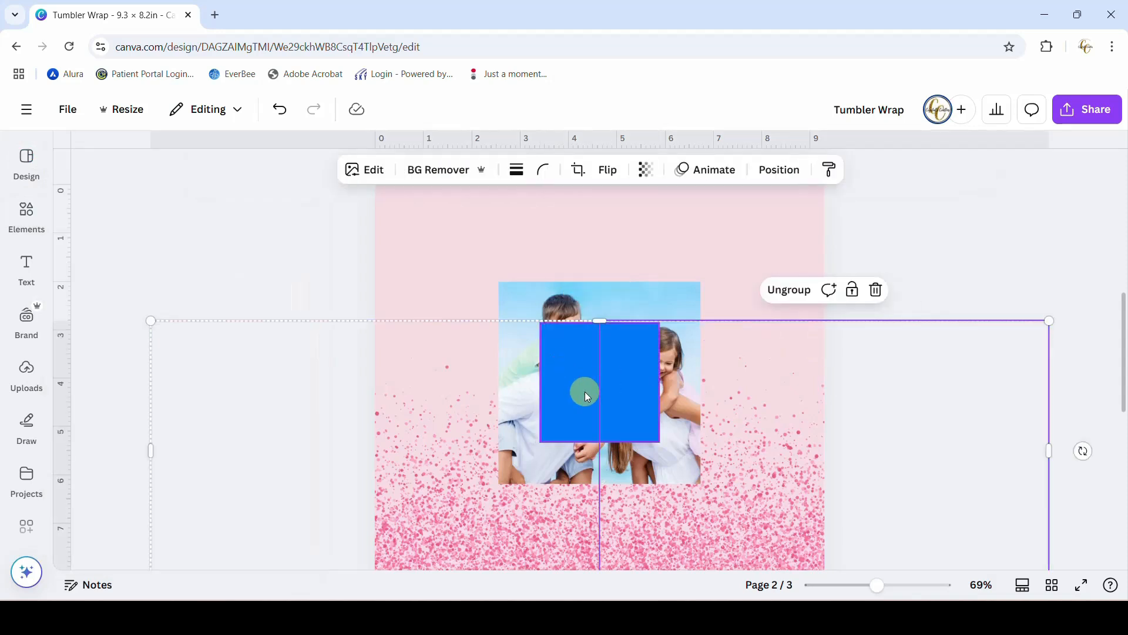
pyautogui.click(551, 235)
pyautogui.moveTo(556, 345); pyautogui.dragTo(515, 305)
pyautogui.moveTo(608, 392); pyautogui.dragTo(708, 487)
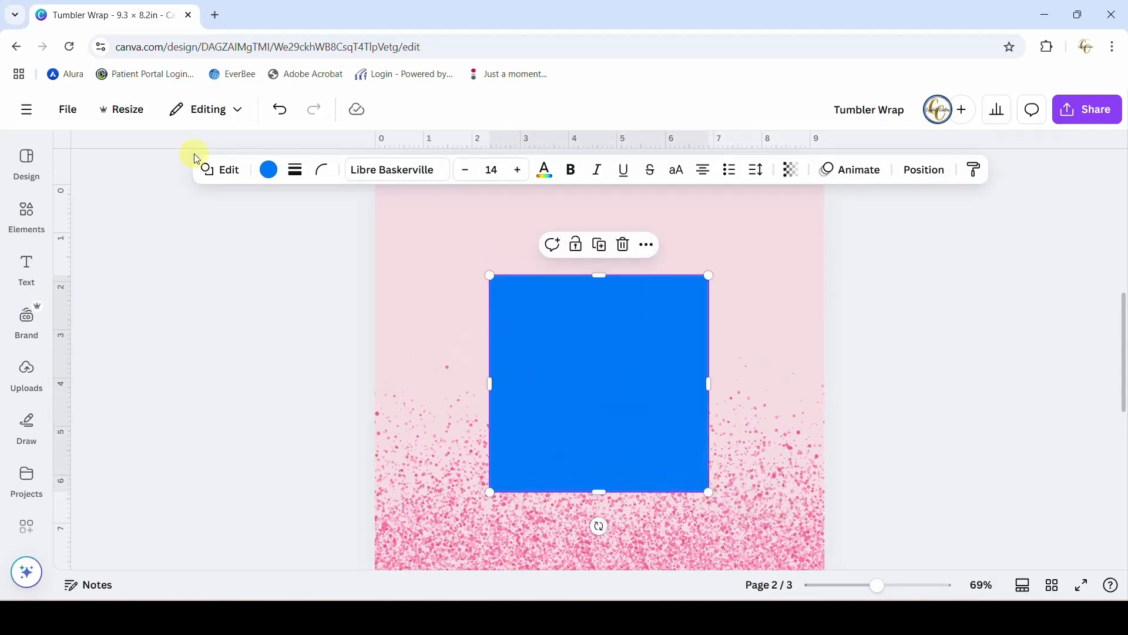
# Fill the square shape with white and move it one layer backward, behind the family photo
pyautogui.click(268, 169)
pyautogui.click(277, 265)
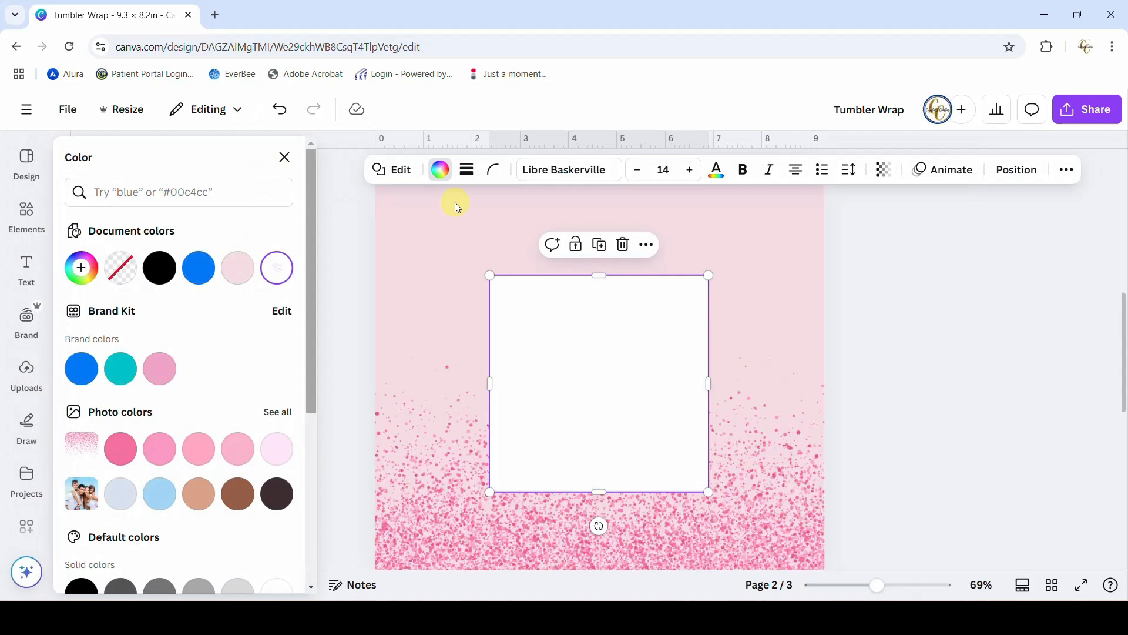
pyautogui.click(1016, 170)
pyautogui.click(234, 244)
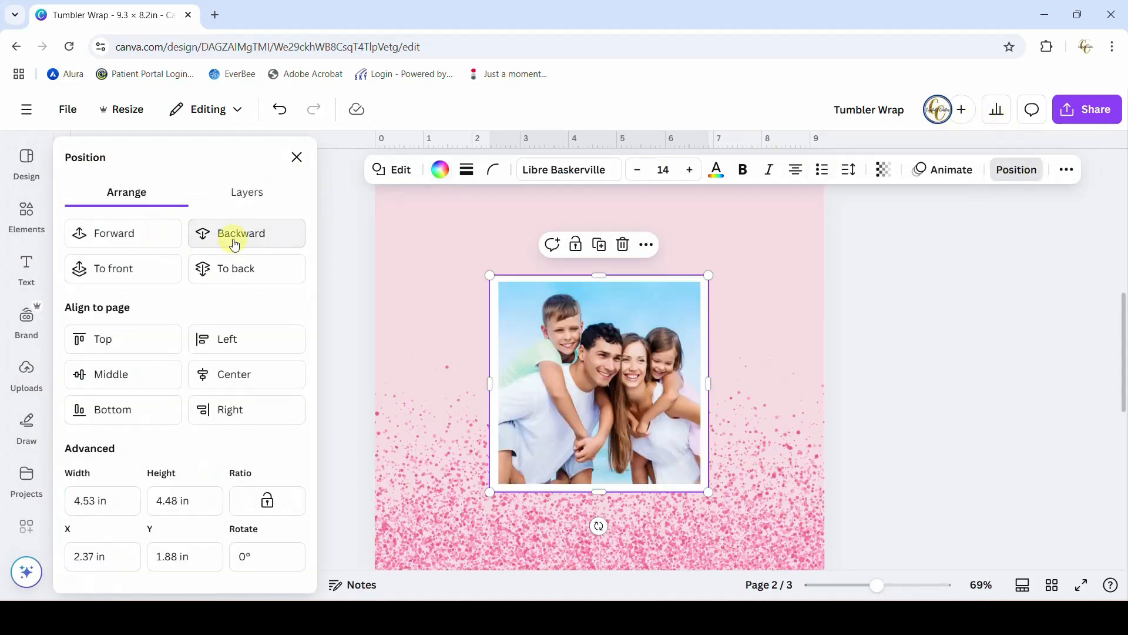
pyautogui.click(907, 312)
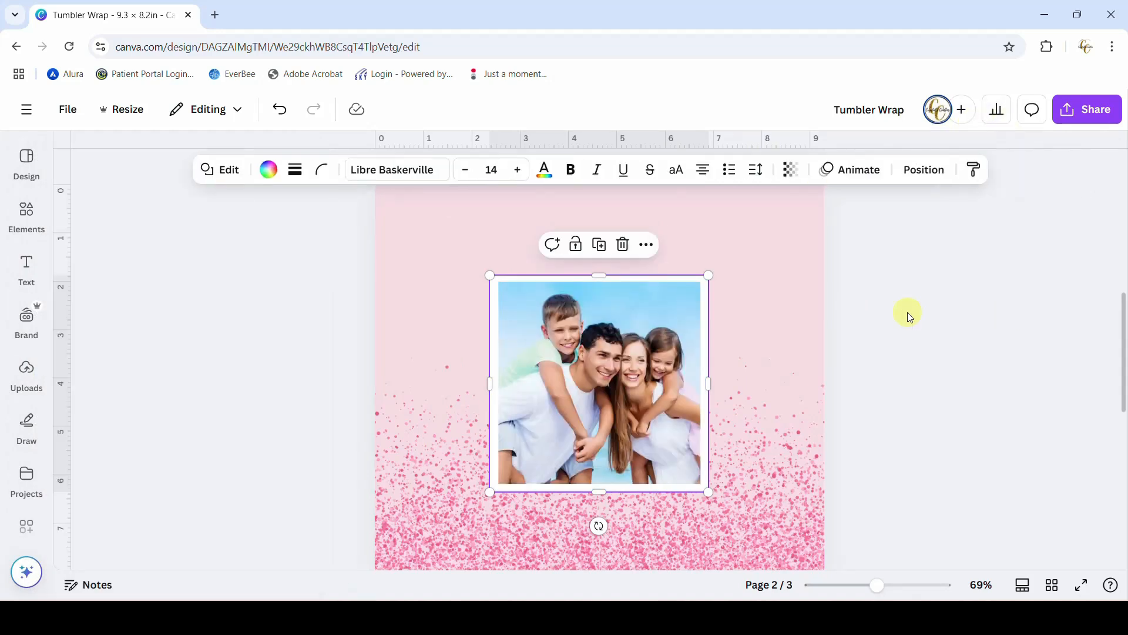
# Group the family photo with its white square and move the group down to just above page 2's bottom edge, centred horizontally
pyautogui.moveTo(675, 234); pyautogui.dragTo(669, 317)
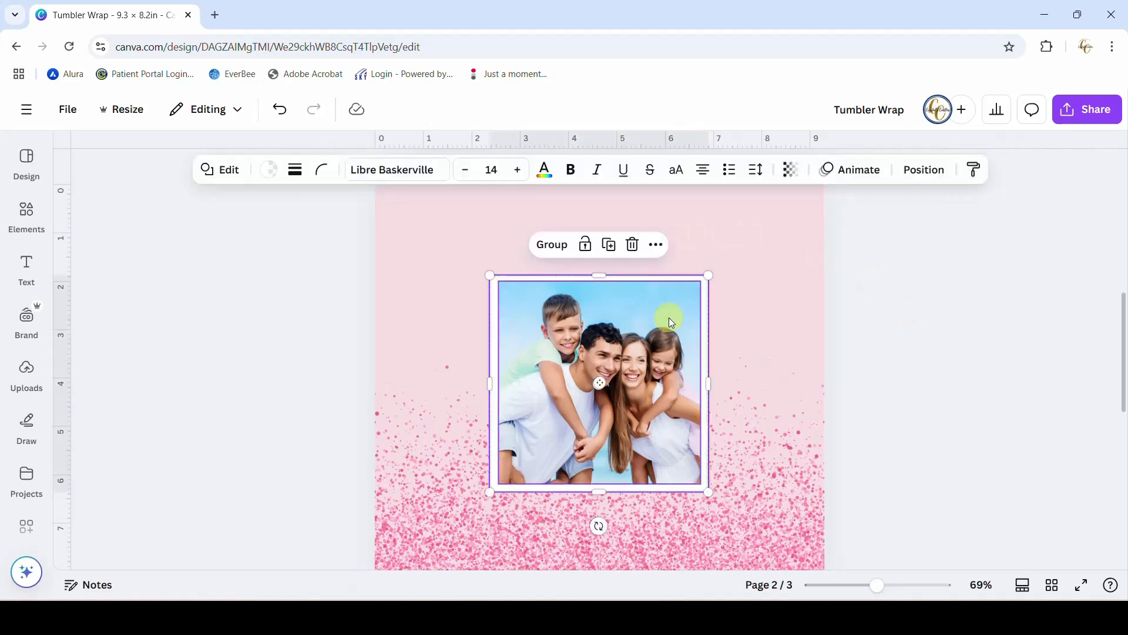
pyautogui.click(552, 244)
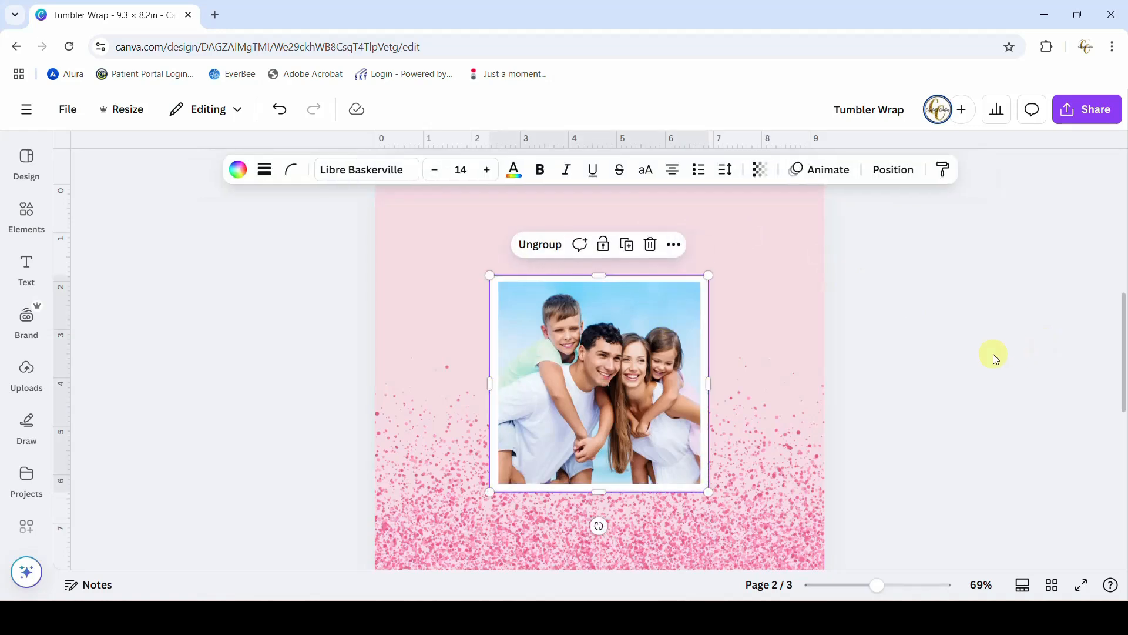
pyautogui.scroll(-2, 993, 354)
pyautogui.moveTo(633, 241); pyautogui.dragTo(630, 315)
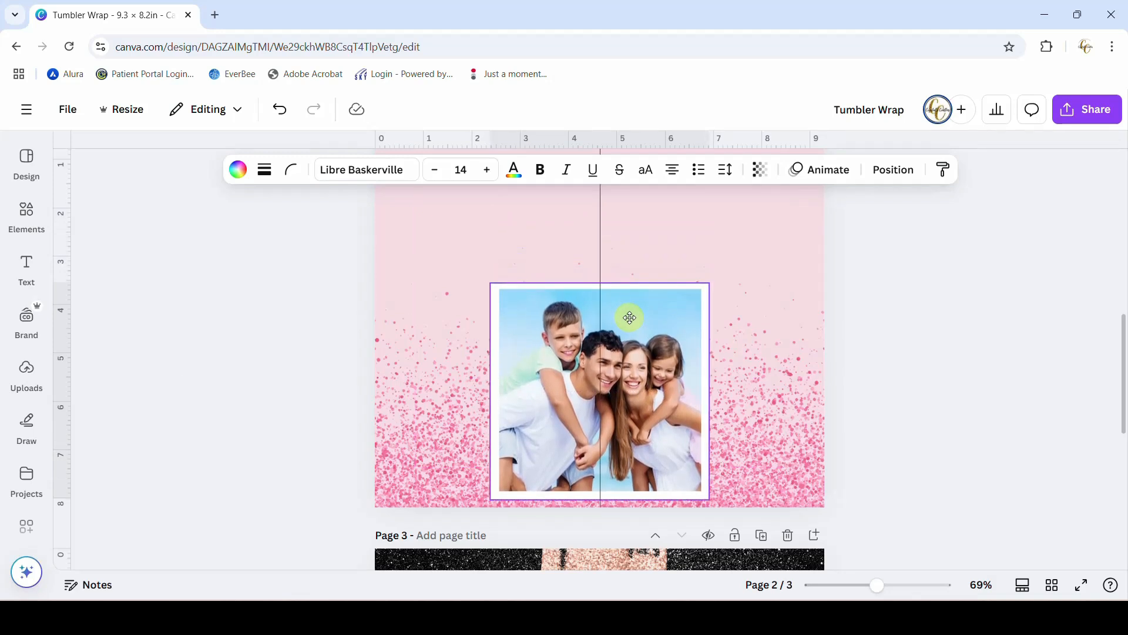
pyautogui.click(939, 333)
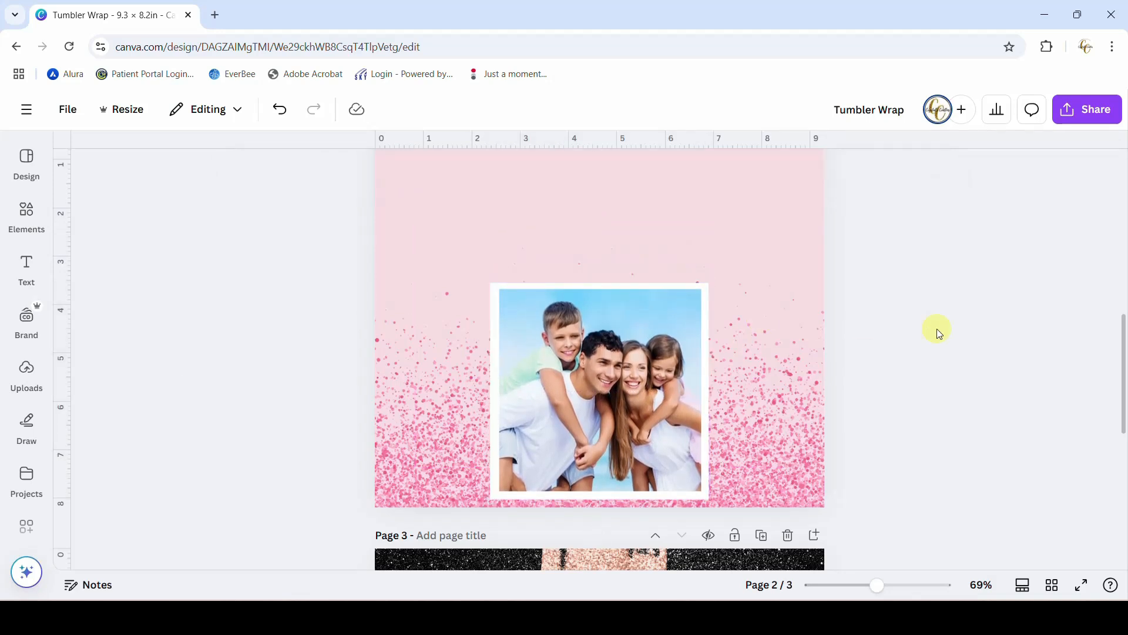
# Add a second square photo frame to page 2 and place it above the white-bordered family photo, overlapping its upper part
pyautogui.scroll(10, 939, 333)
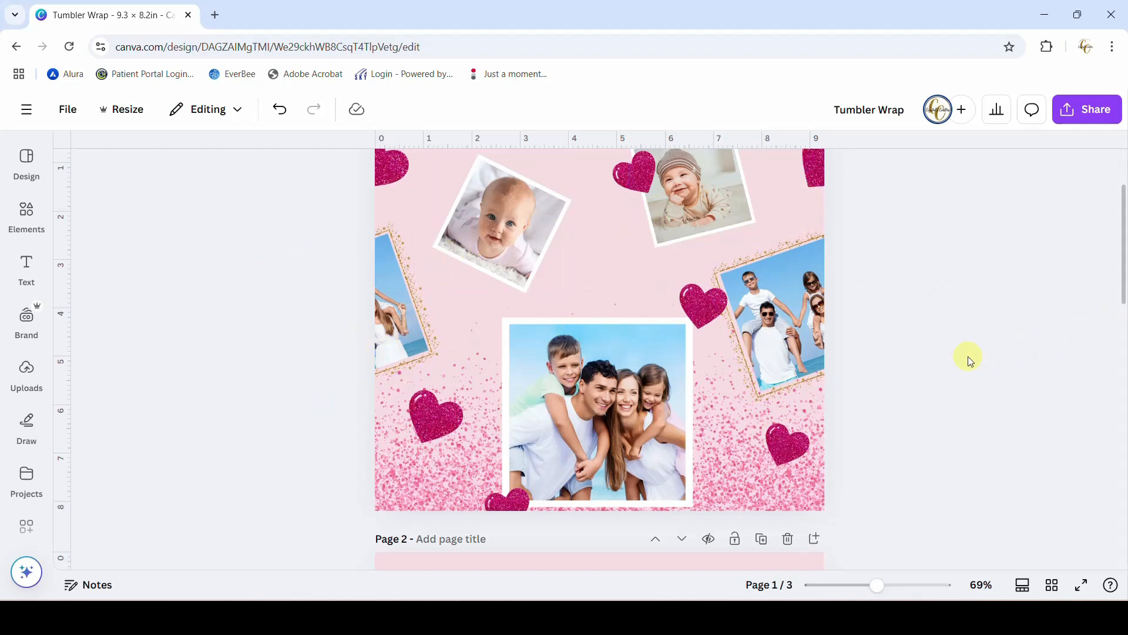
pyautogui.scroll(-1, 970, 361)
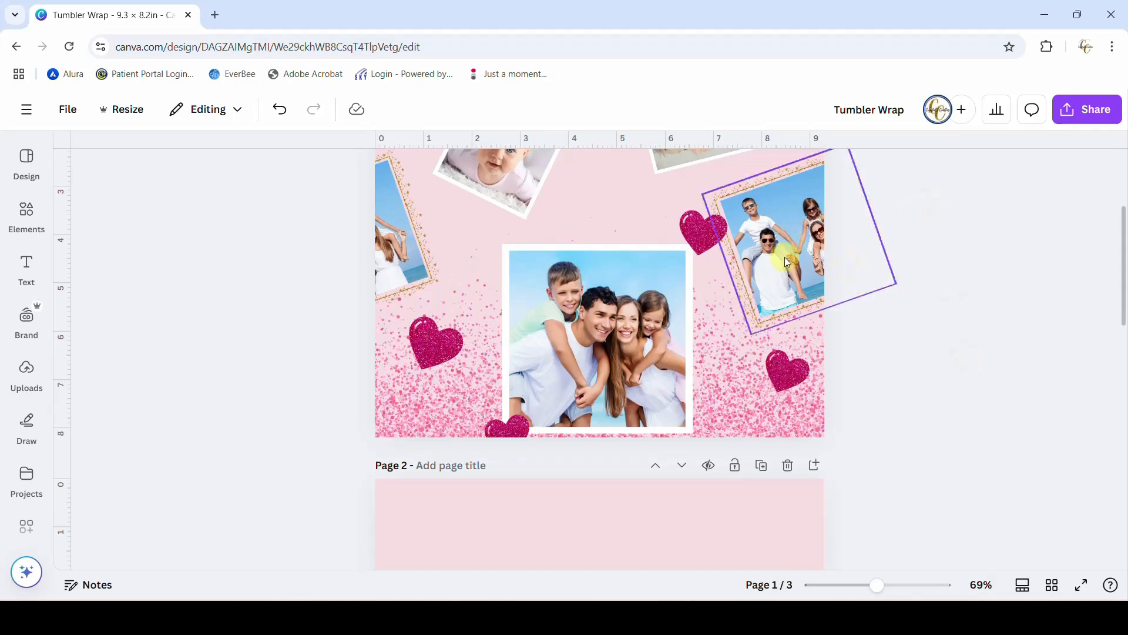
pyautogui.scroll(-5, 1023, 329)
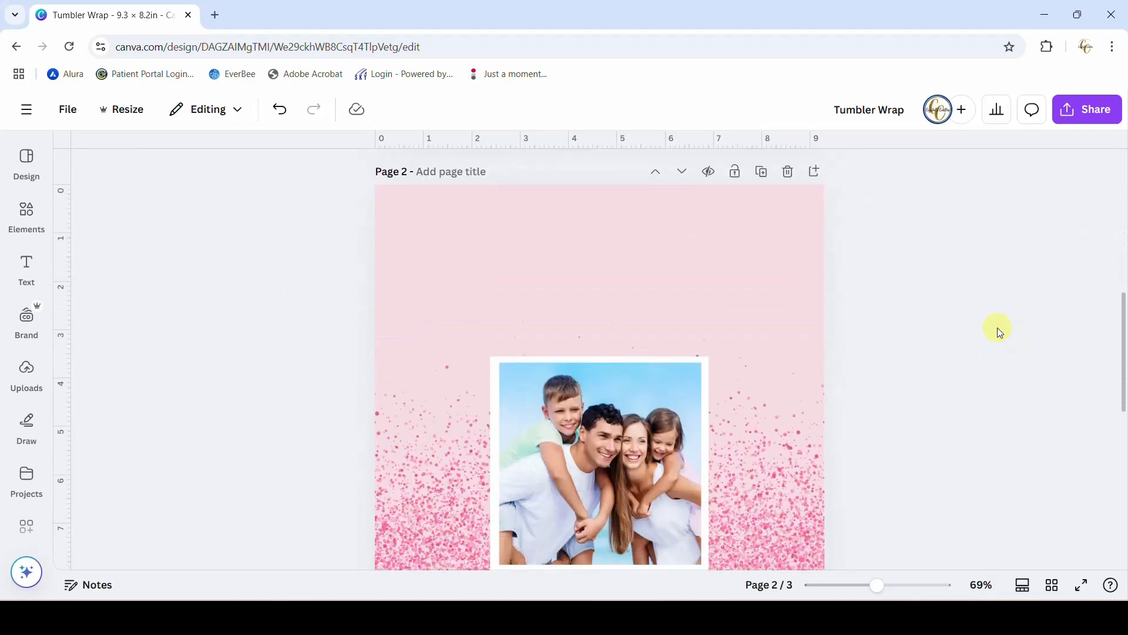
pyautogui.click(37, 215)
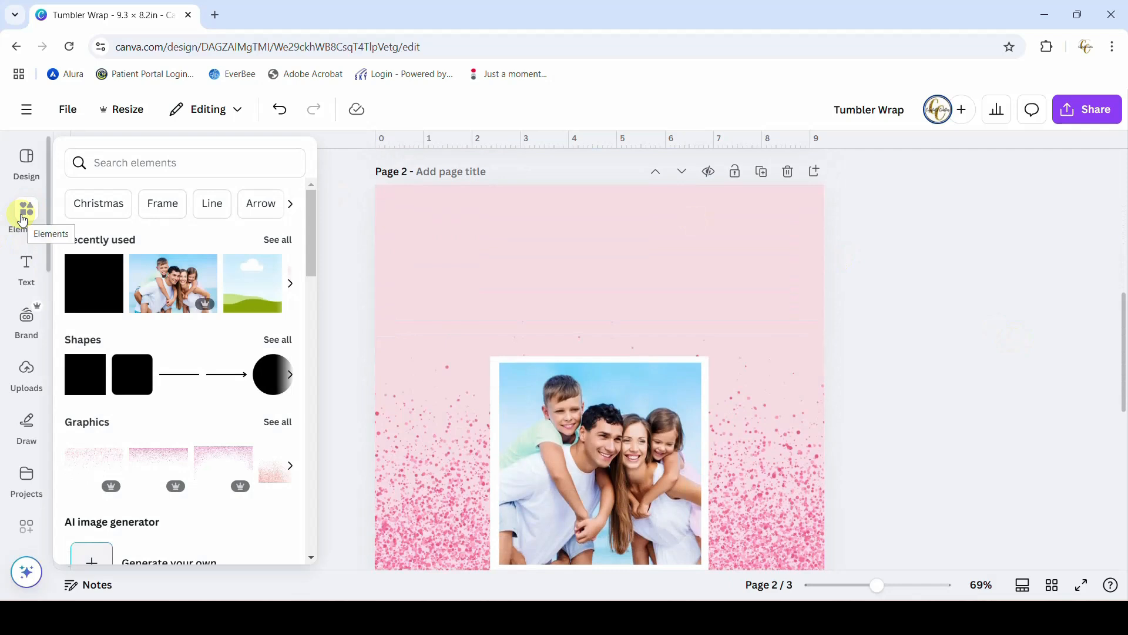
pyautogui.click(159, 207)
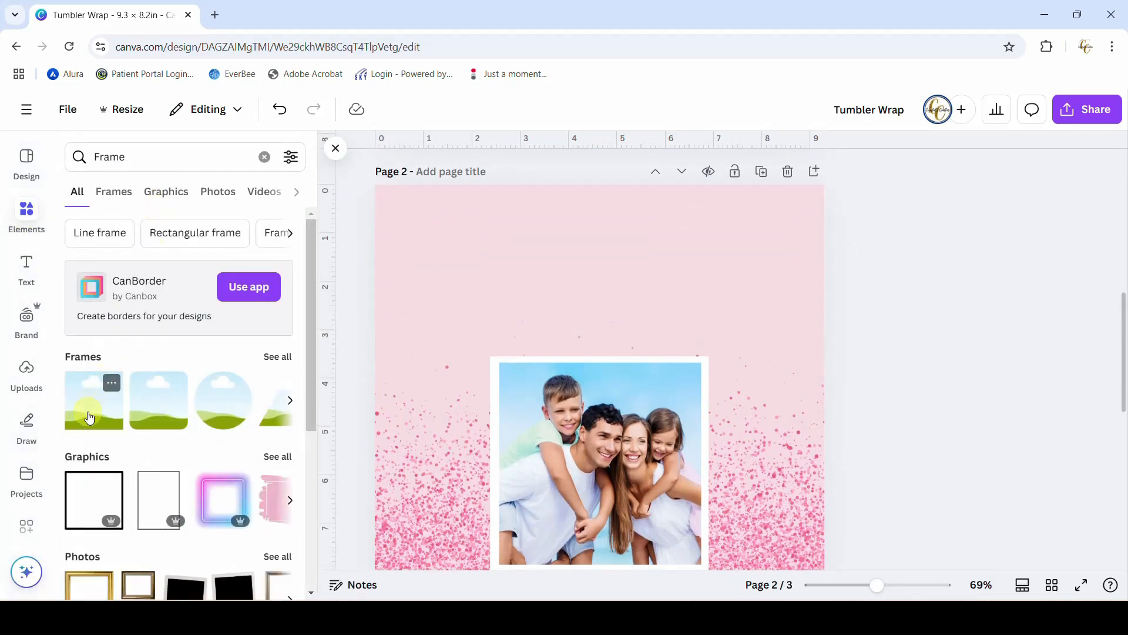
pyautogui.click(89, 418)
pyautogui.moveTo(554, 345); pyautogui.dragTo(607, 293)
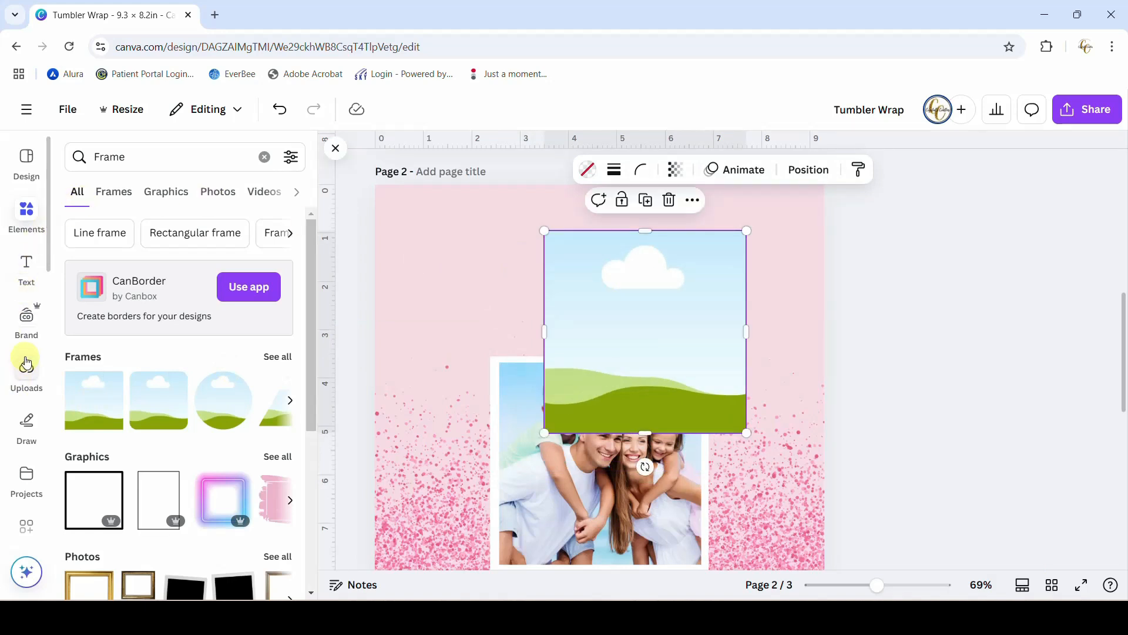
# Search photos for "family photo" and fill the new frame with the sunglasses-wearing family with children on their shoulders against a blue sky
pyautogui.click(265, 157)
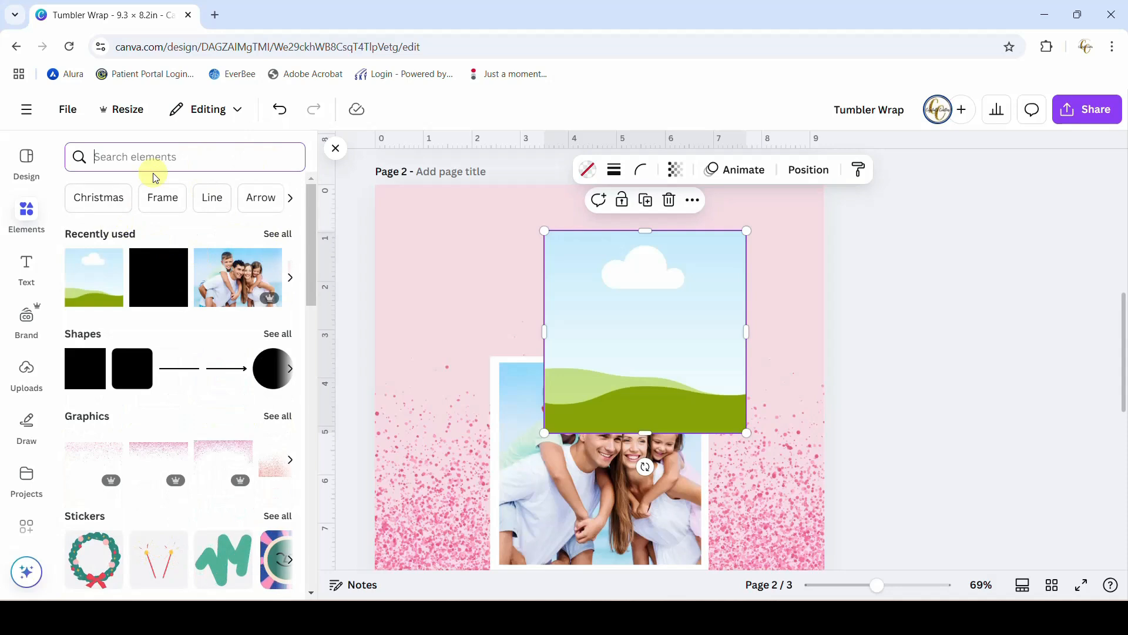
pyautogui.write('fam')
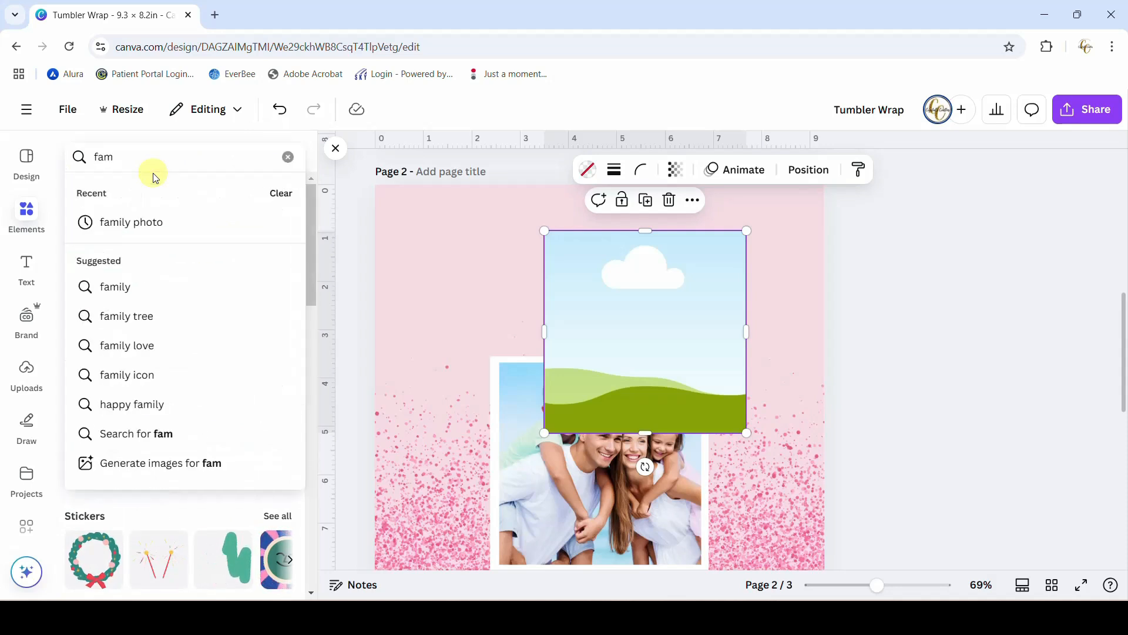
pyautogui.click(138, 226)
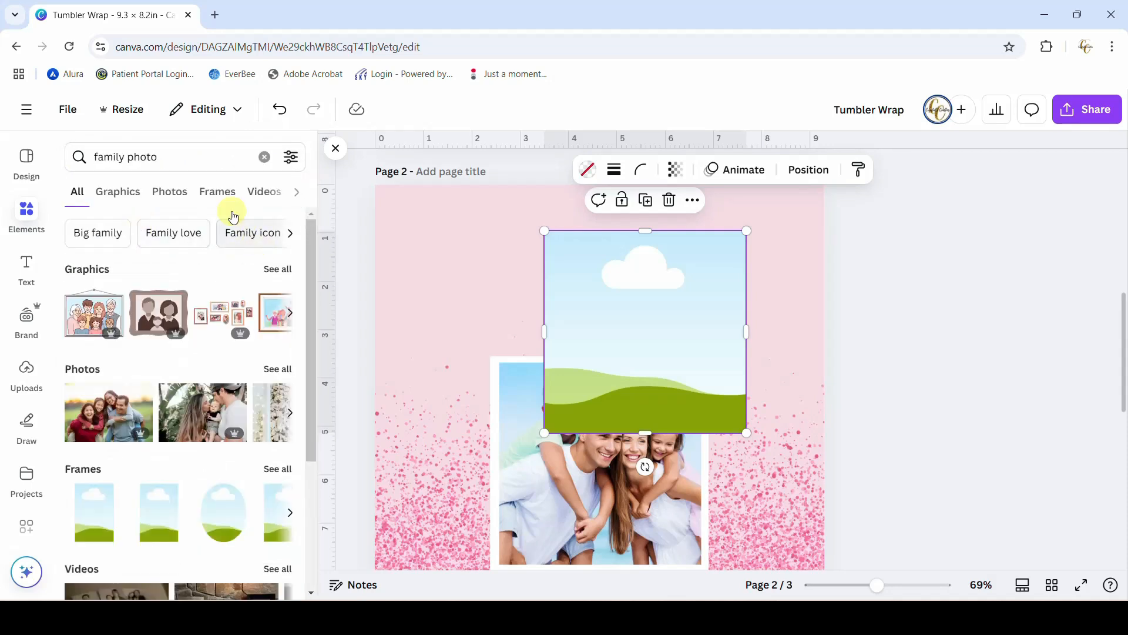
pyautogui.click(169, 193)
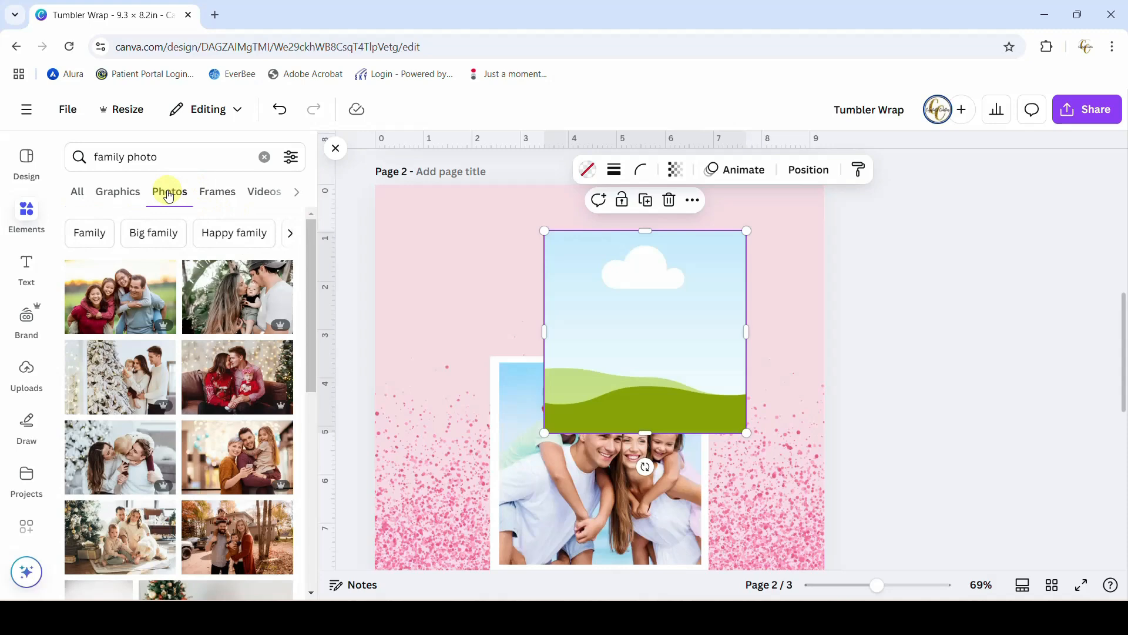
pyautogui.scroll(-5, 139, 342)
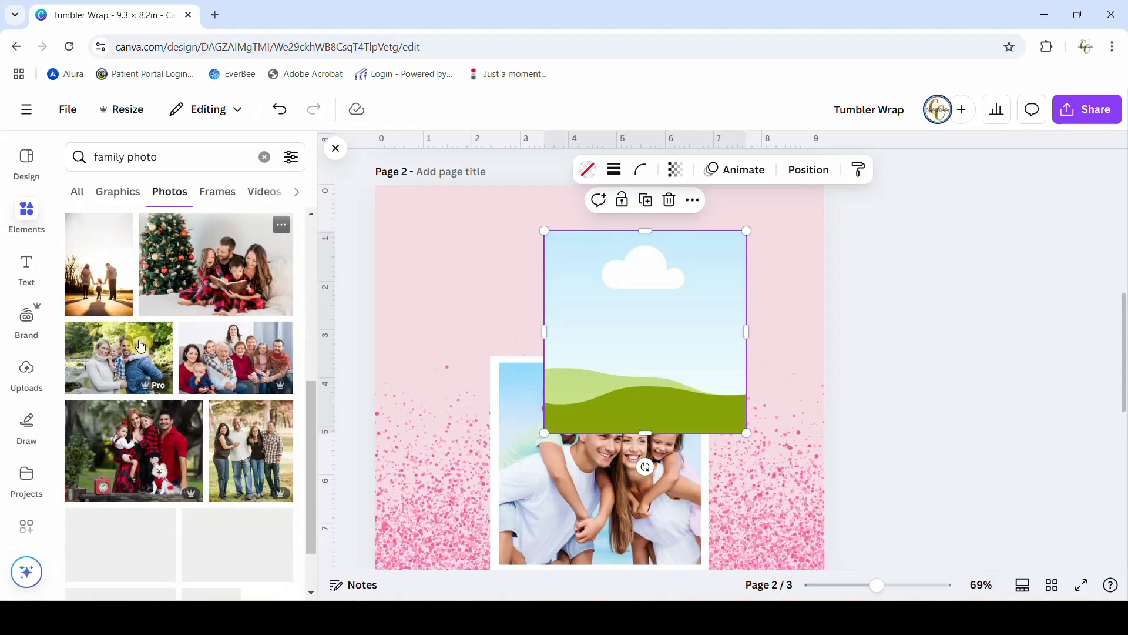
pyautogui.scroll(-8, 139, 345)
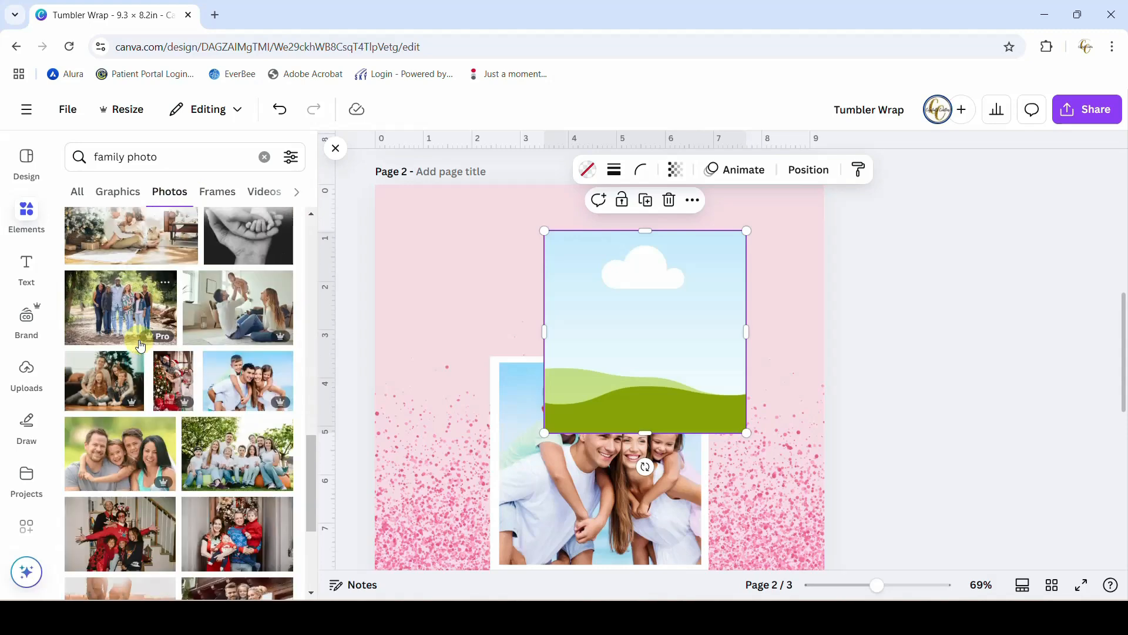
pyautogui.scroll(-10, 139, 345)
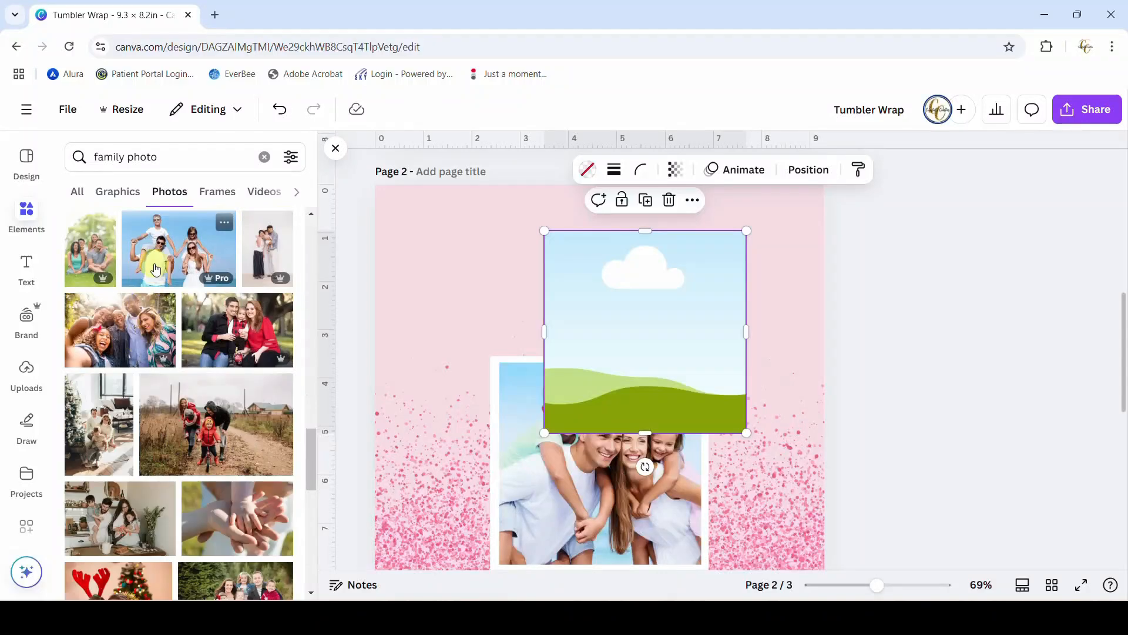
pyautogui.click(156, 270)
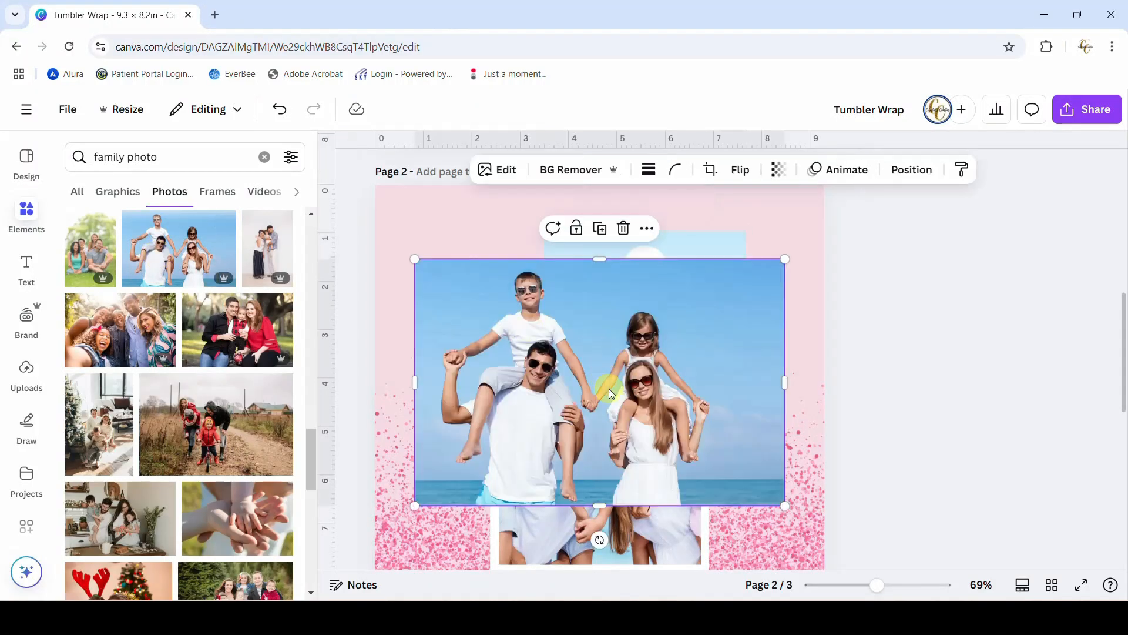
pyautogui.moveTo(608, 390); pyautogui.dragTo(629, 411)
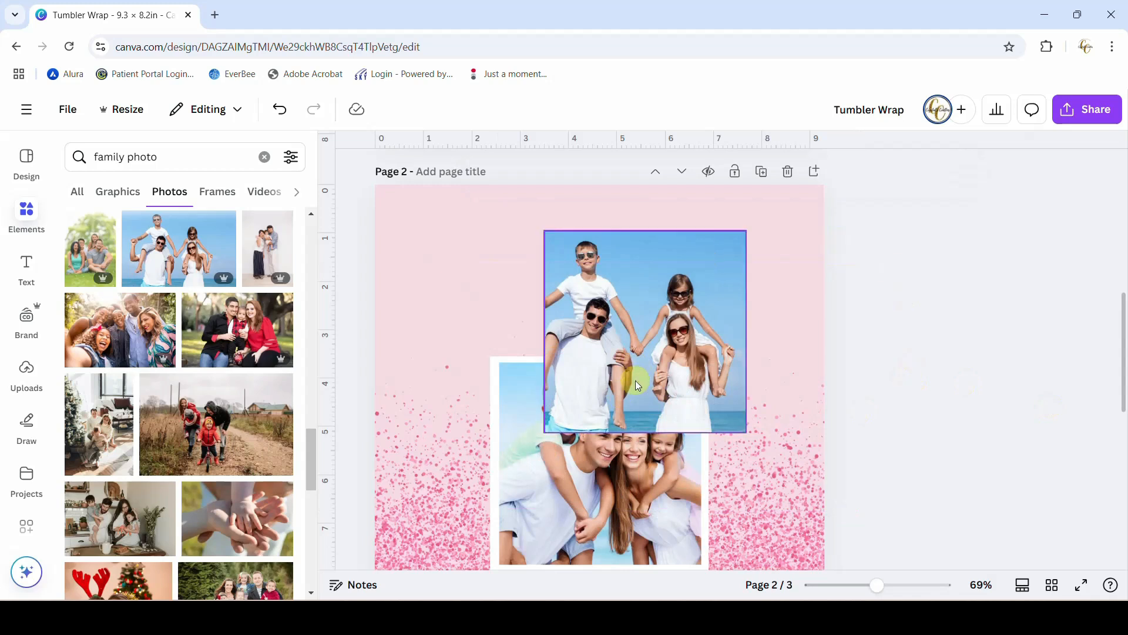
# Shrink the sunglasses family photo to about 2.9 in square and move it to page 2's upper right corner
pyautogui.click(745, 231)
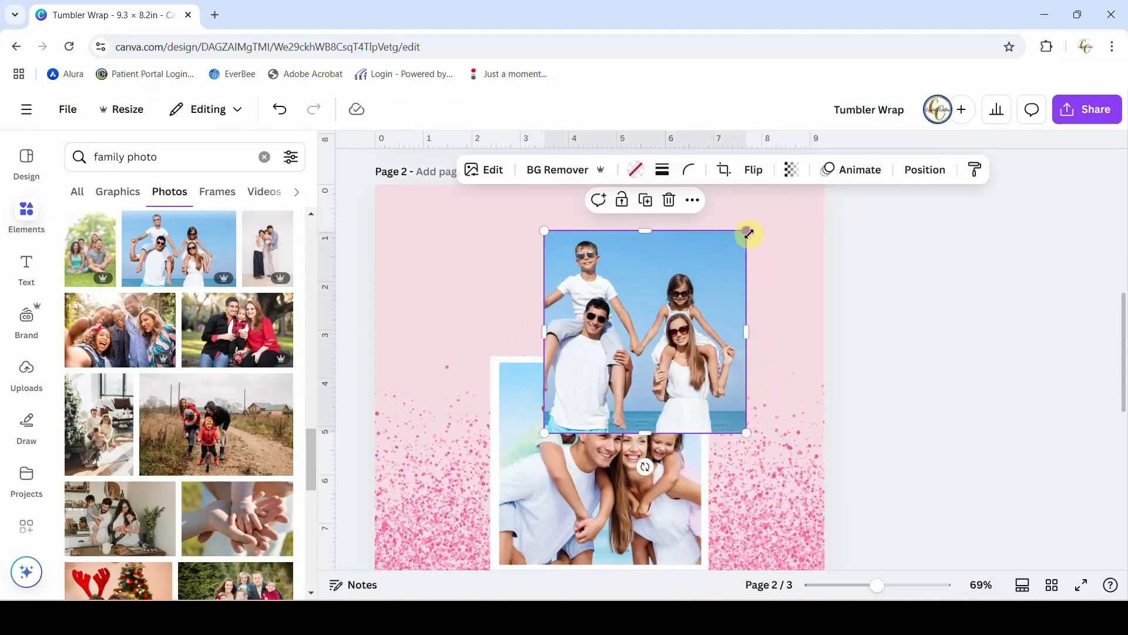
pyautogui.moveTo(745, 231); pyautogui.dragTo(685, 291)
pyautogui.moveTo(647, 347); pyautogui.dragTo(758, 255)
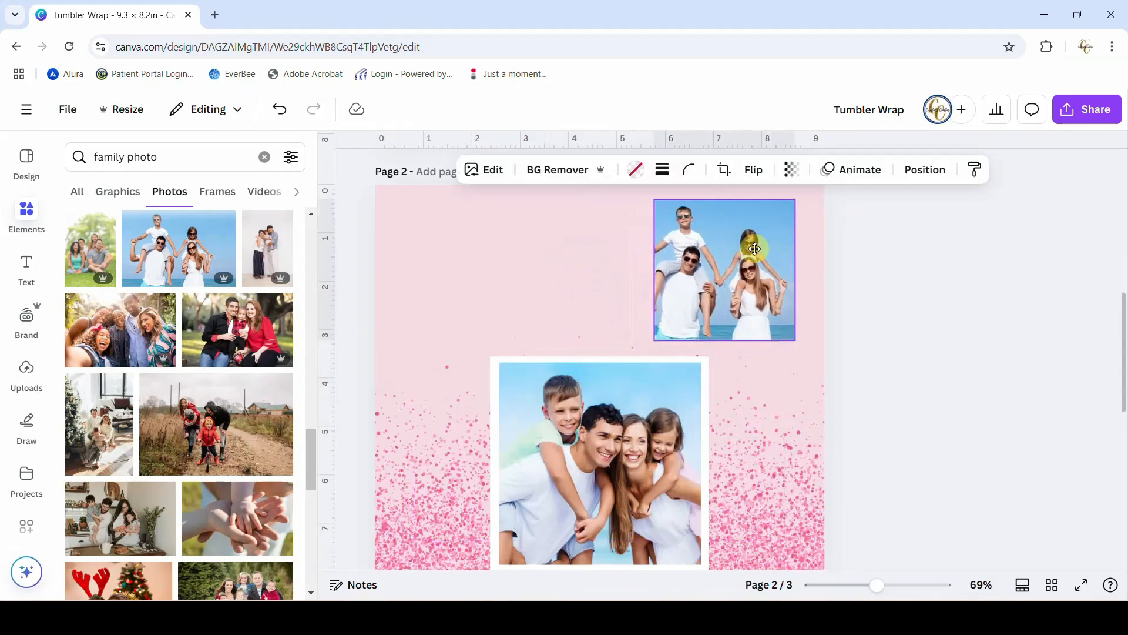
# Search graphics for "gold square frame" and add the gold glitter square border to page 2
pyautogui.click(169, 157)
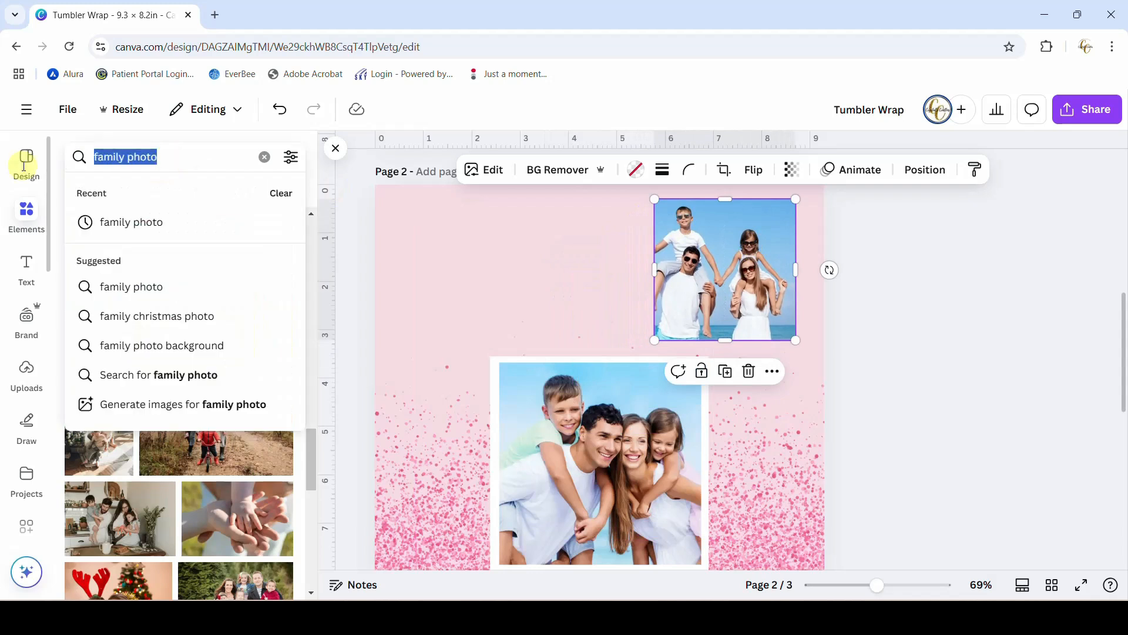
pyautogui.write('gol')
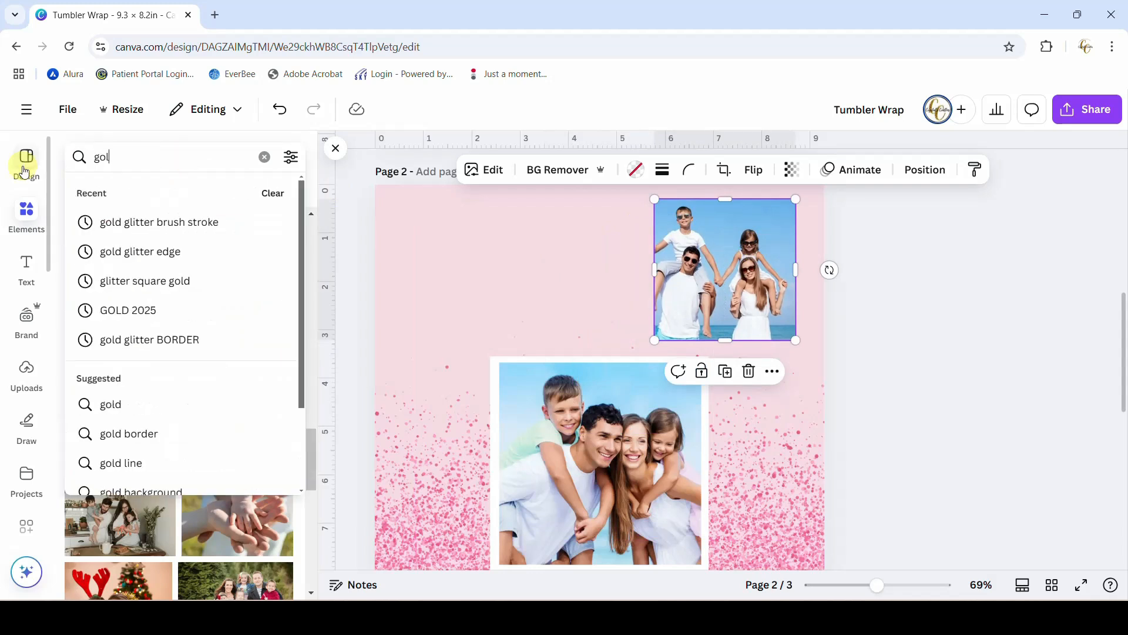
pyautogui.write('d square fra')
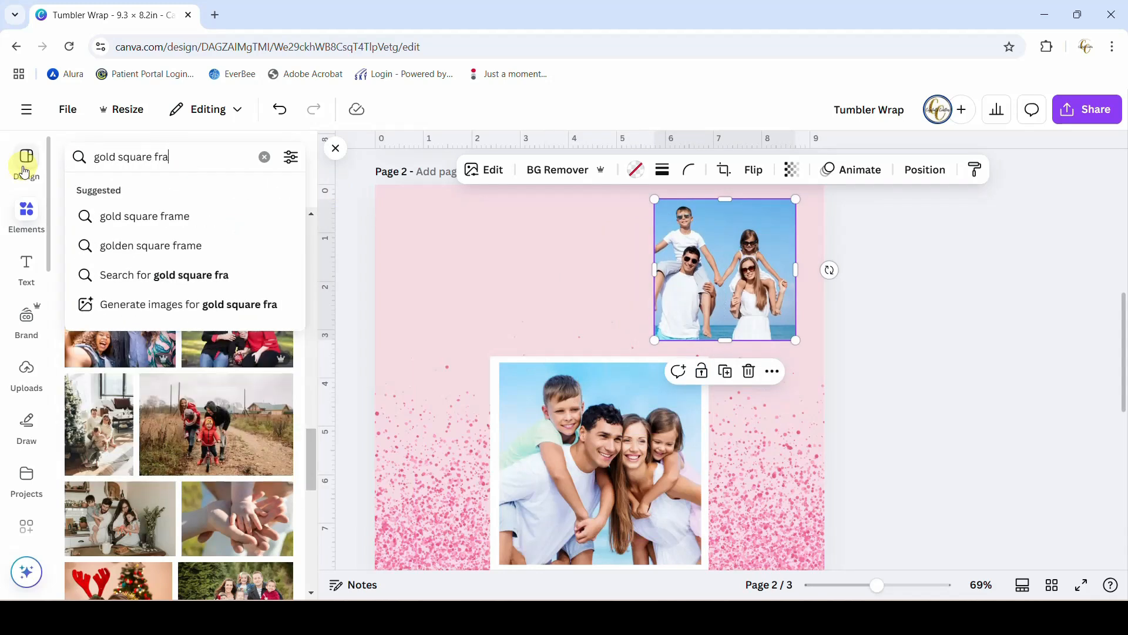
pyautogui.write('me')
pyautogui.press('Return')
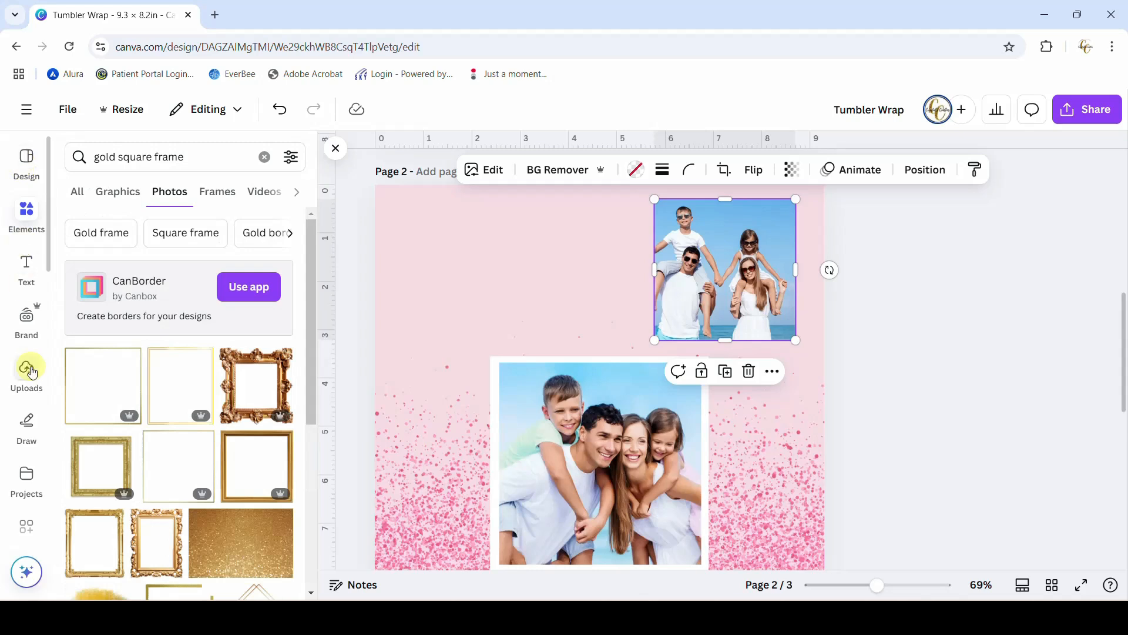
pyautogui.click(123, 202)
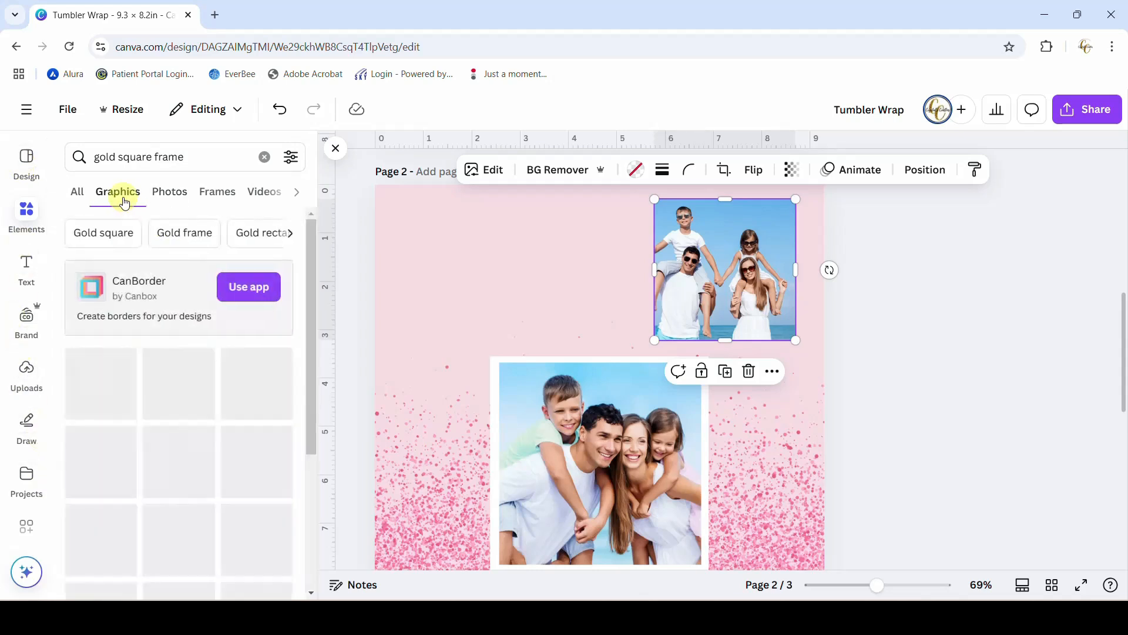
pyautogui.scroll(-2, 200, 323)
pyautogui.scroll(-5, 201, 327)
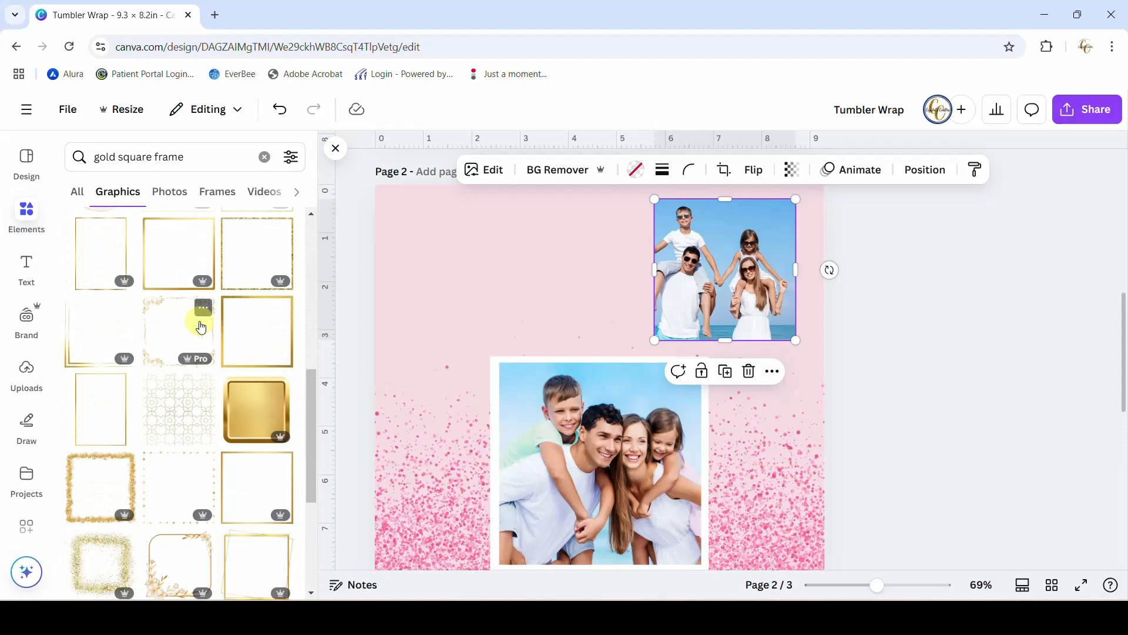
pyautogui.click(93, 469)
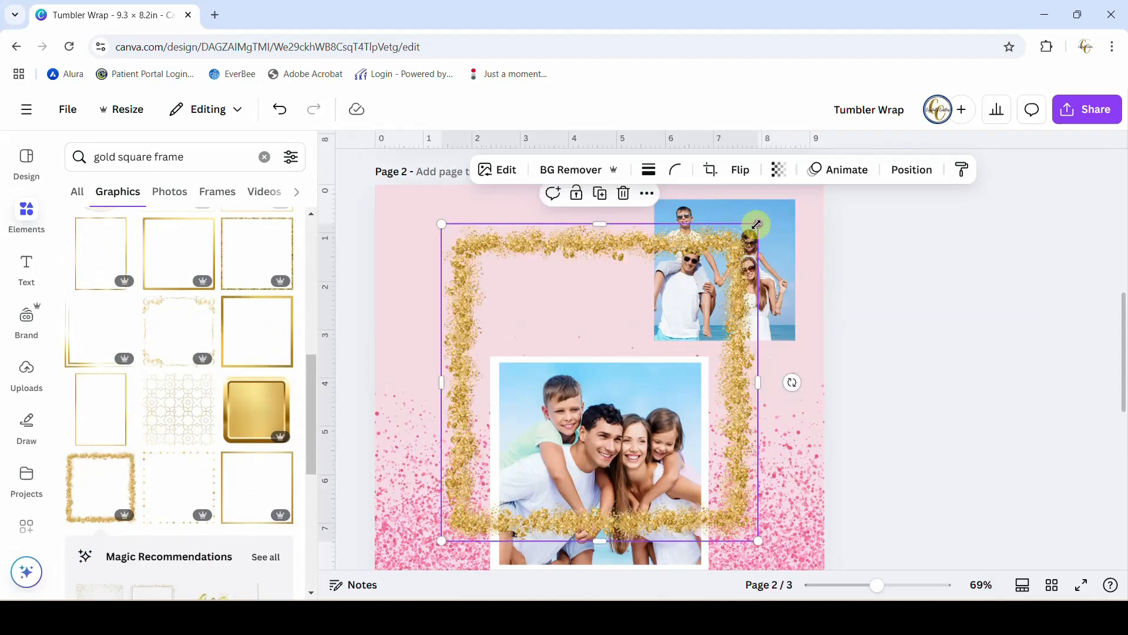
# Shrink the gold glitter border to about 4 in square and centre it around the sunglasses family photo
pyautogui.moveTo(757, 224); pyautogui.dragTo(635, 347)
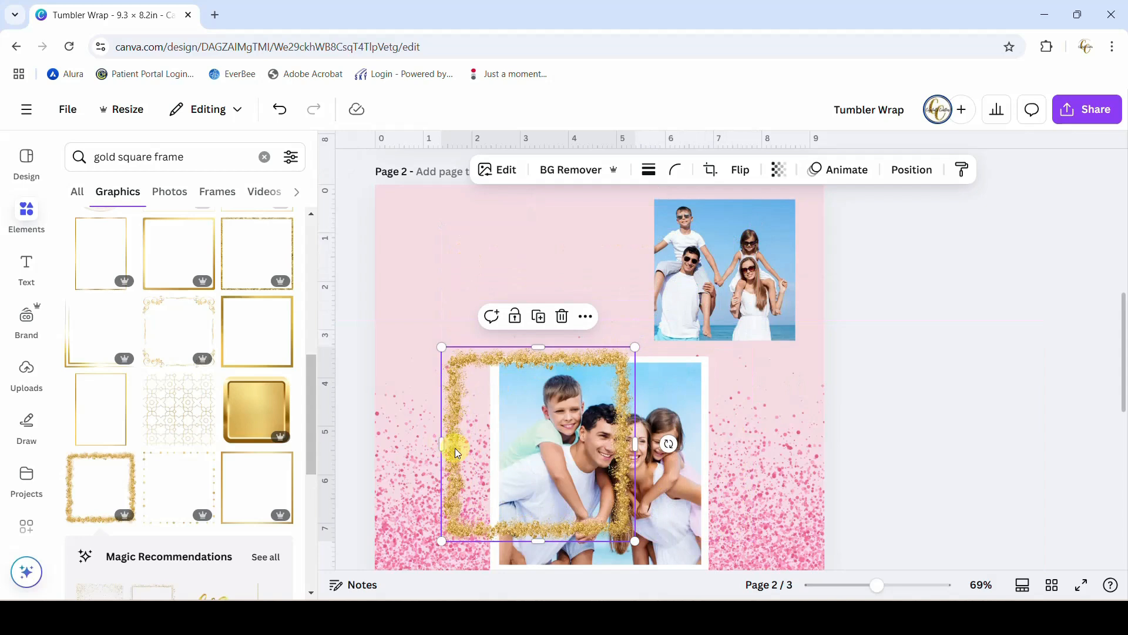
pyautogui.moveTo(458, 453); pyautogui.dragTo(629, 291)
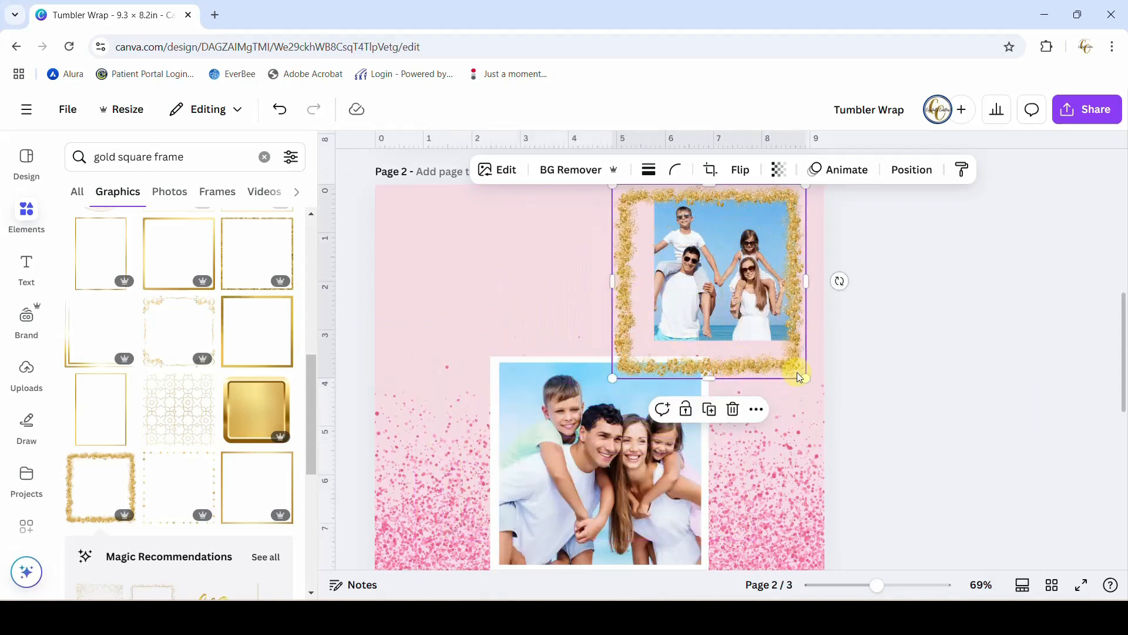
pyautogui.moveTo(770, 362); pyautogui.dragTo(784, 350)
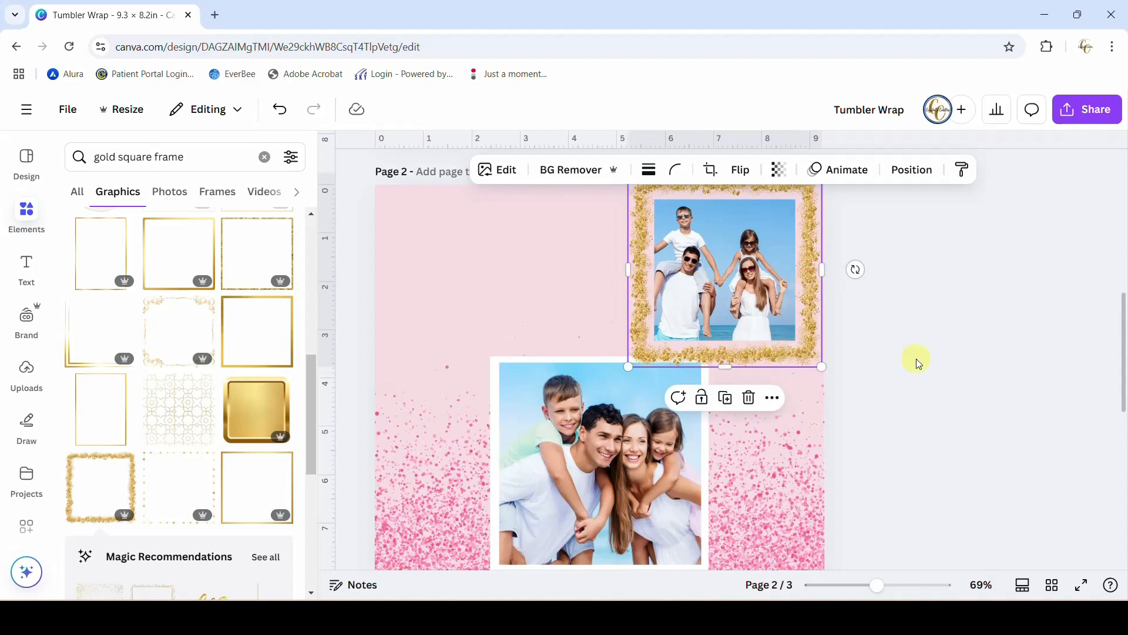
pyautogui.click(916, 359)
# Reduce the gold glitter border to about 3.8 in square and recentre it around the sunglasses family photo
pyautogui.scroll(2, 916, 358)
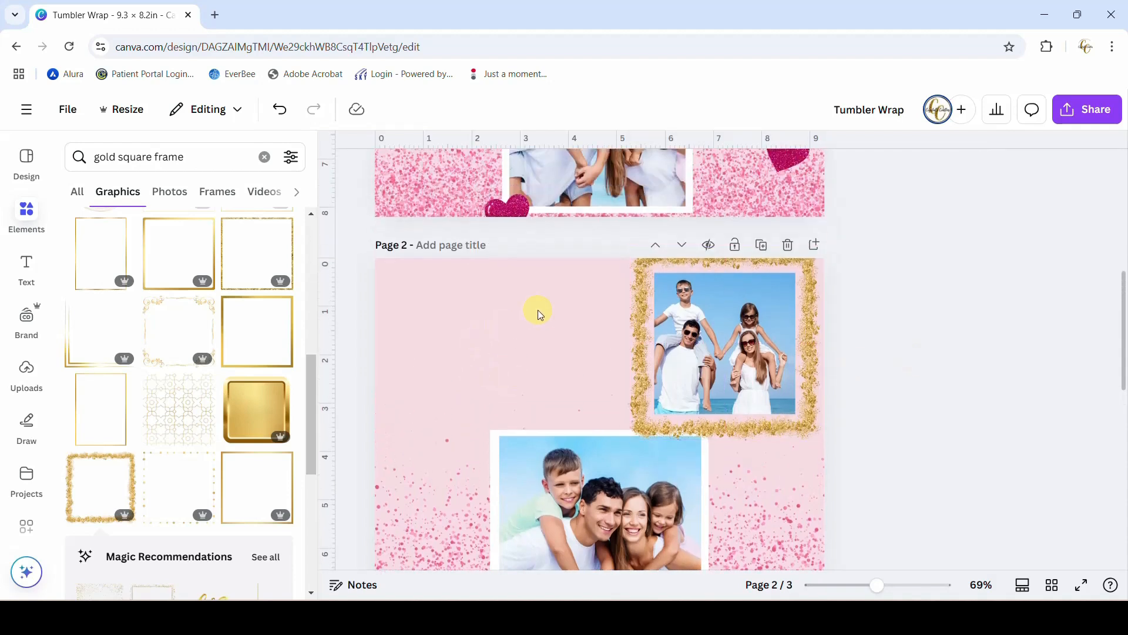
pyautogui.click(760, 305)
pyautogui.click(615, 278)
pyautogui.click(639, 285)
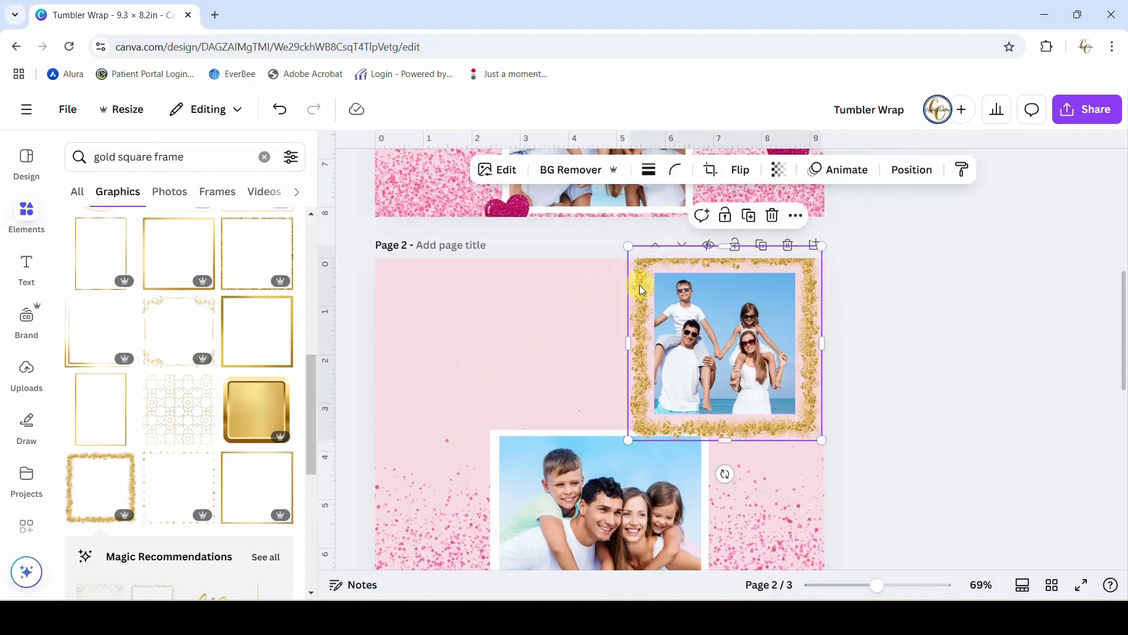
pyautogui.moveTo(824, 245); pyautogui.dragTo(813, 255)
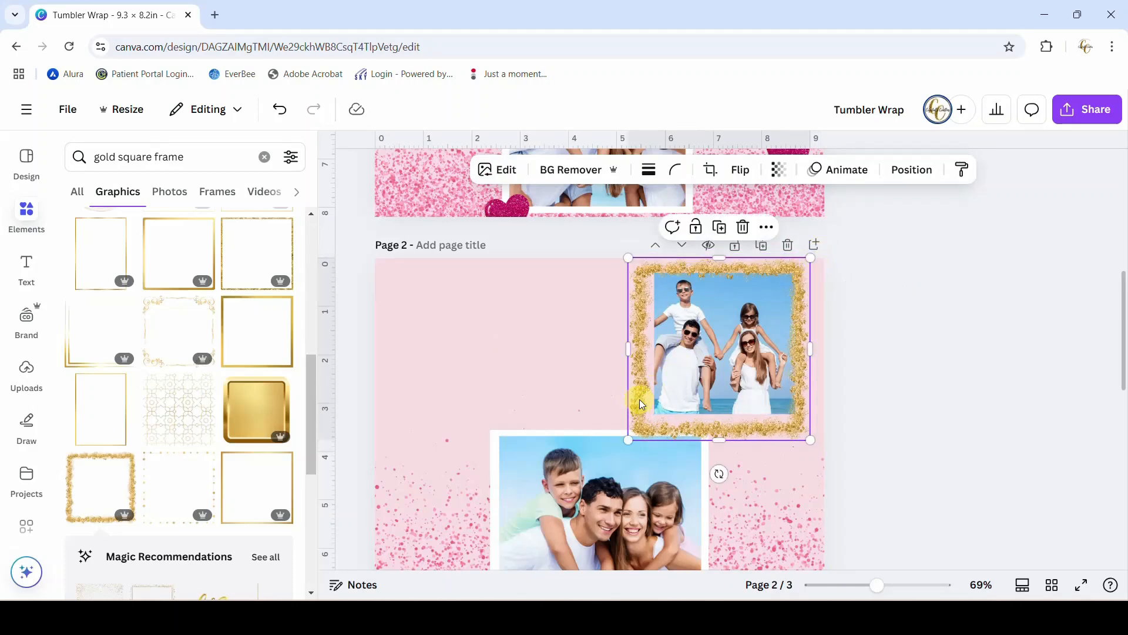
pyautogui.moveTo(641, 403); pyautogui.dragTo(642, 395)
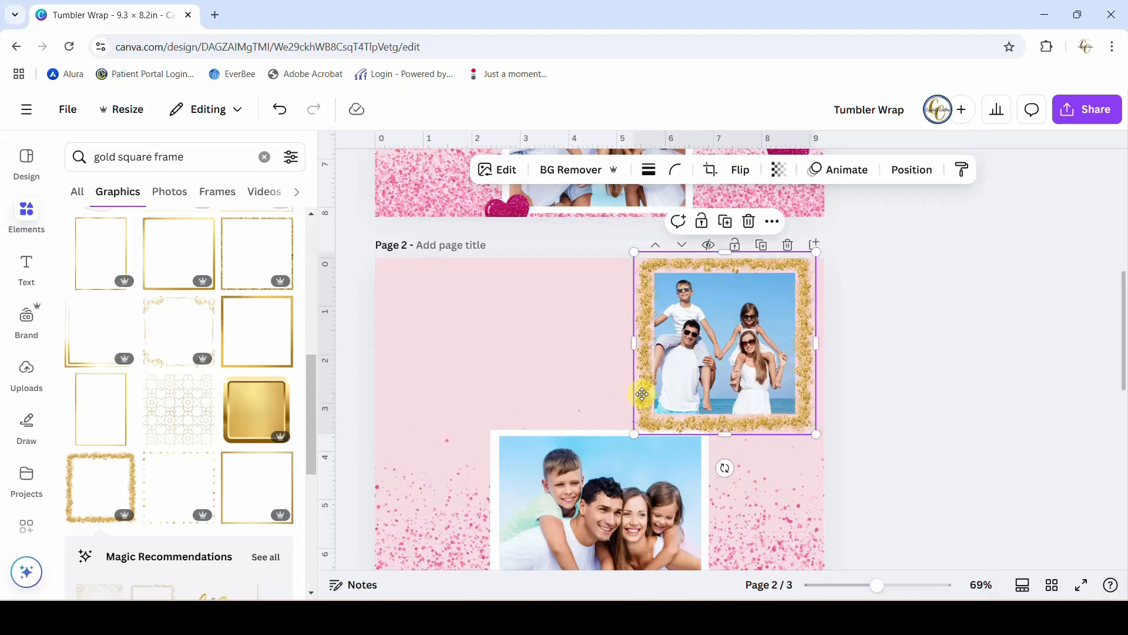
# Group the sunglasses family photo with its gold border, shrink the group to about 2.3 in square and place it in page 2's upper right area
pyautogui.moveTo(578, 352); pyautogui.dragTo(686, 353)
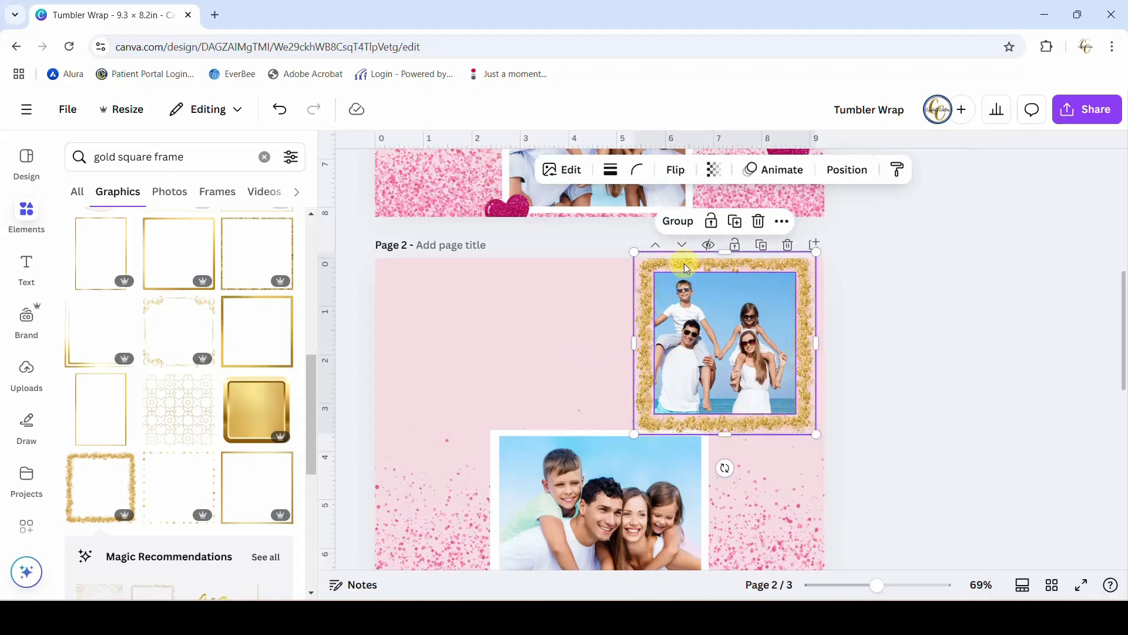
pyautogui.click(676, 220)
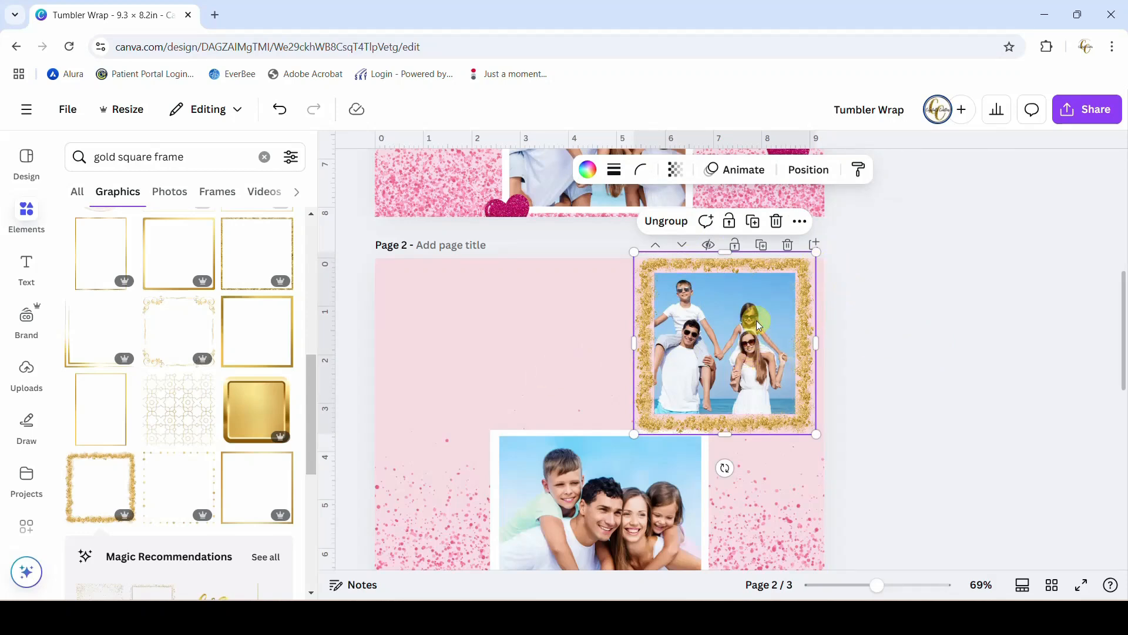
pyautogui.moveTo(816, 248); pyautogui.dragTo(748, 320)
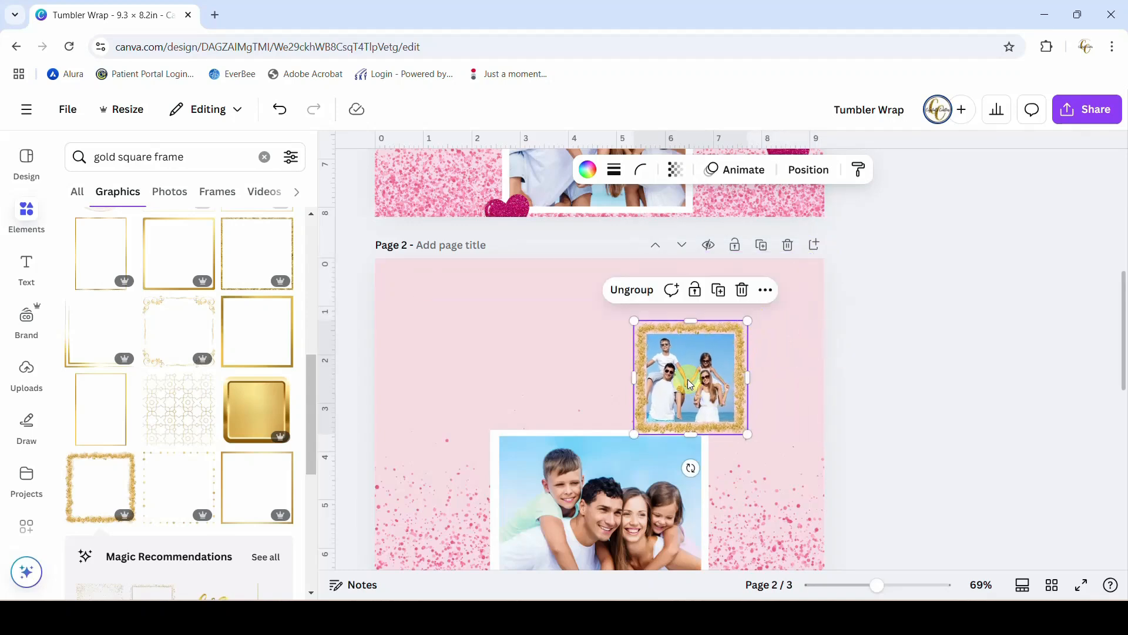
pyautogui.moveTo(691, 385); pyautogui.dragTo(715, 352)
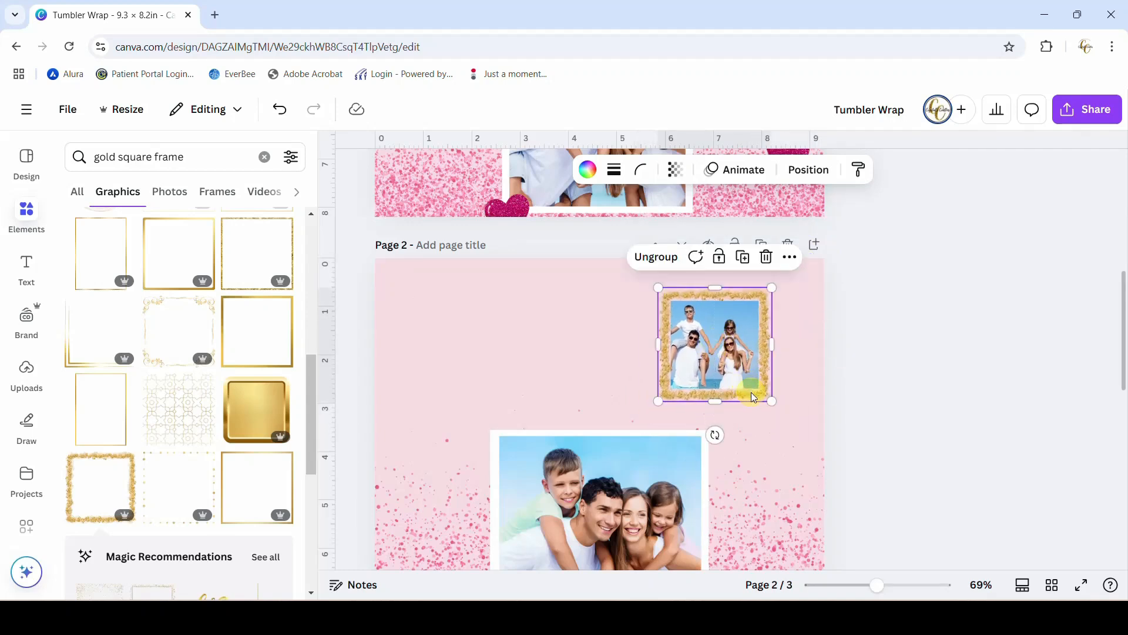
# Tilt the gold-framed sunglasses photo group about 22° counterclockwise, enlarge it to about 2.8 in square and reposition it in page 2's upper right area
pyautogui.moveTo(719, 436); pyautogui.dragTo(670, 435)
pyautogui.scroll(4, 911, 396)
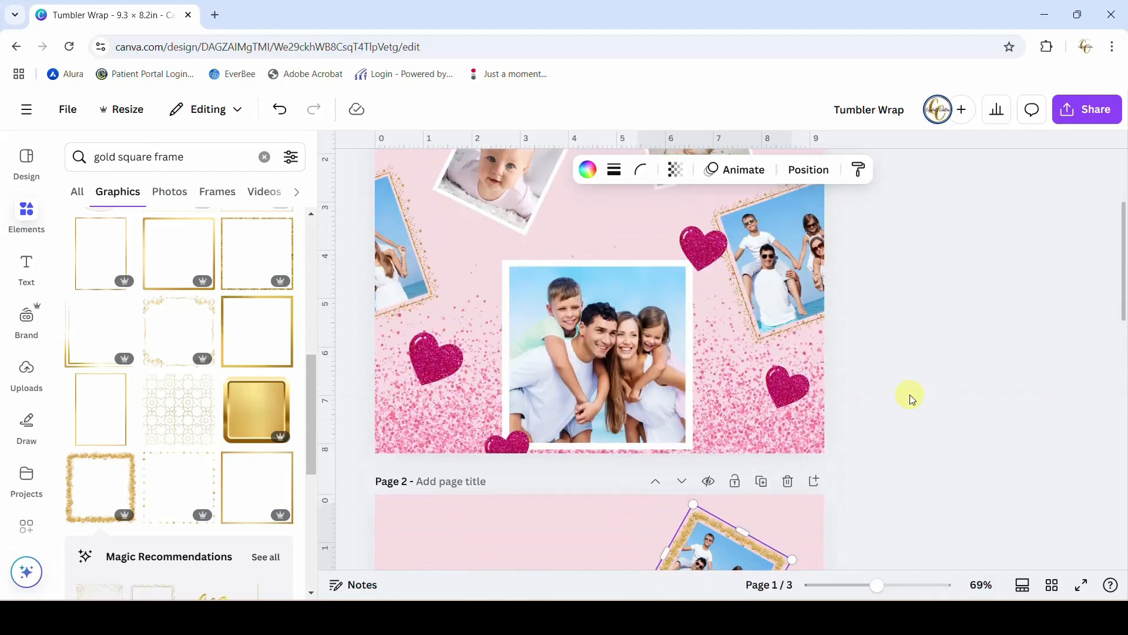
pyautogui.scroll(-5, 912, 395)
pyautogui.moveTo(793, 316); pyautogui.dragTo(838, 222)
pyautogui.moveTo(683, 345); pyautogui.dragTo(674, 372)
# Shrink page 2's white-bordered family photo to about 4 in wide and centre it horizontally in the lower half
pyautogui.click(601, 416)
pyautogui.moveTo(490, 355); pyautogui.dragTo(516, 388)
pyautogui.moveTo(635, 446); pyautogui.dragTo(622, 448)
# Move the tilted gold-framed photo onto page 2's right edge so about half of it hangs off the page, as on page 1
pyautogui.scroll(2, 990, 386)
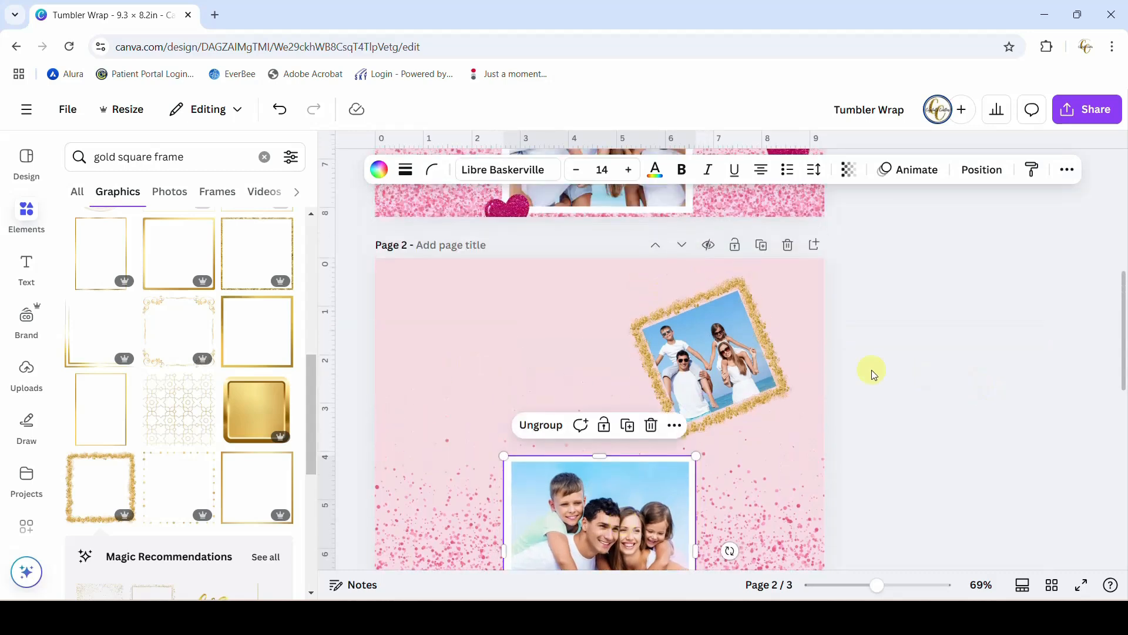
pyautogui.scroll(6, 872, 369)
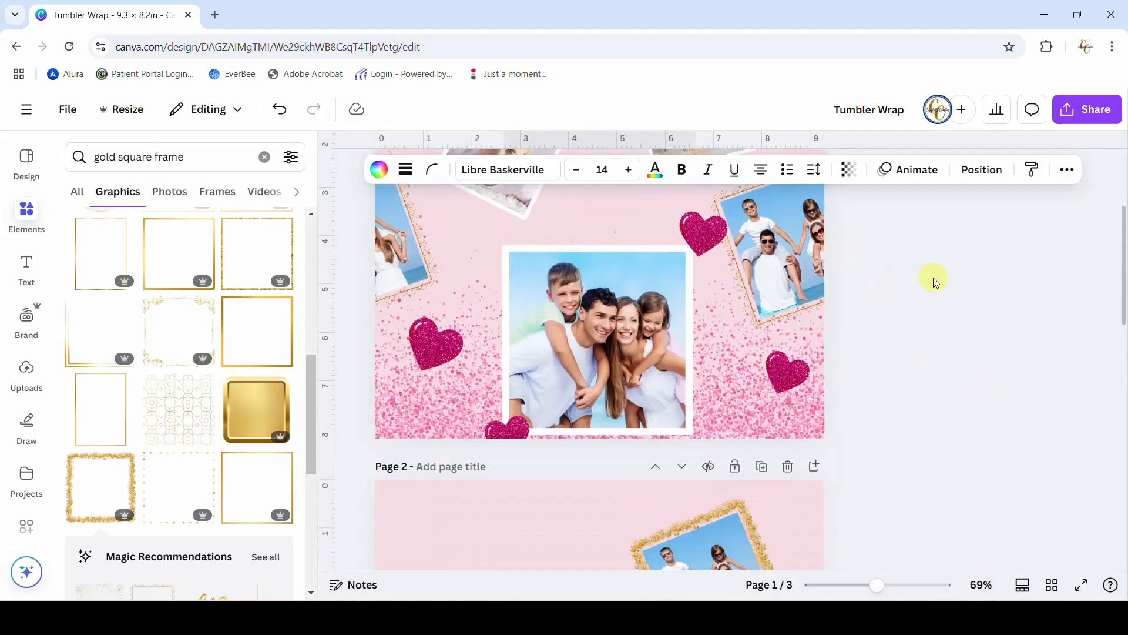
pyautogui.scroll(-6, 933, 277)
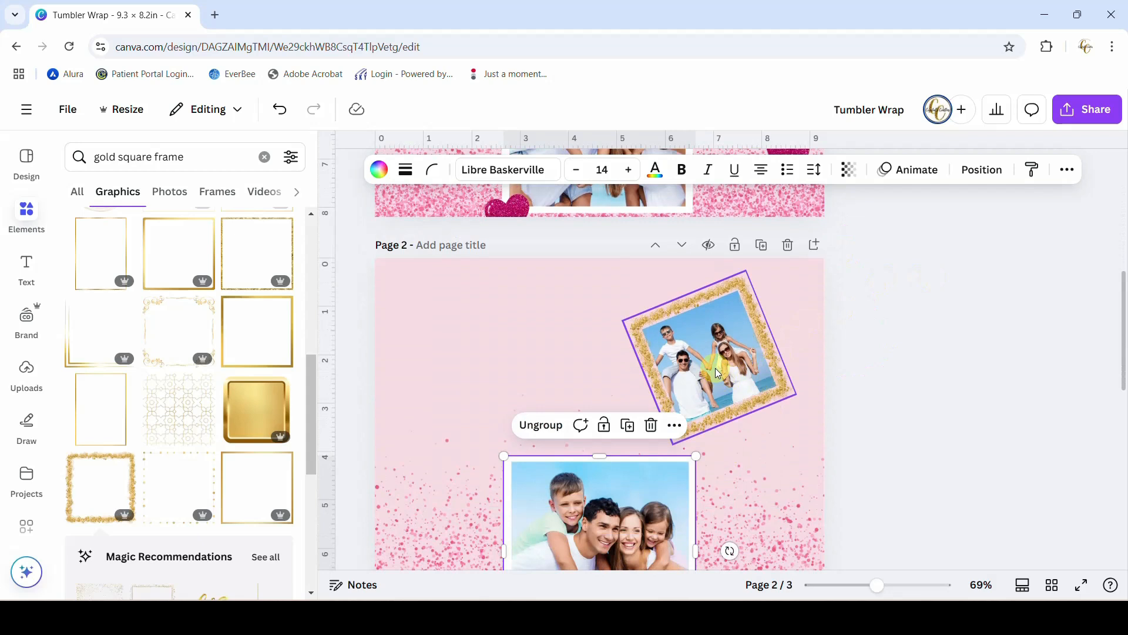
pyautogui.moveTo(719, 373); pyautogui.dragTo(826, 375)
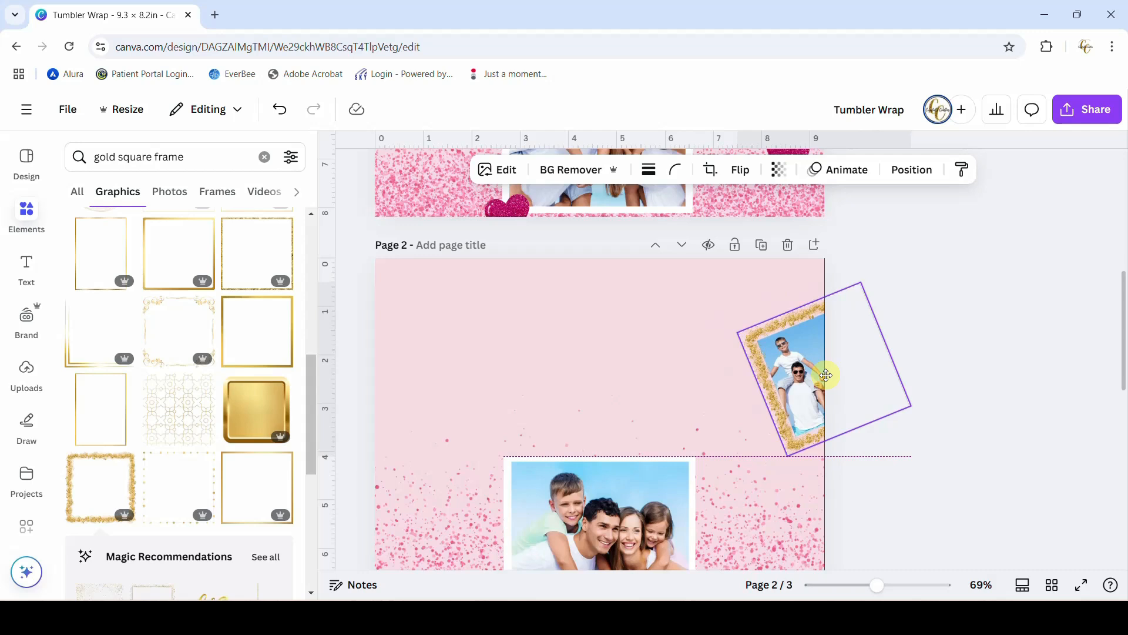
pyautogui.moveTo(825, 375); pyautogui.dragTo(826, 375)
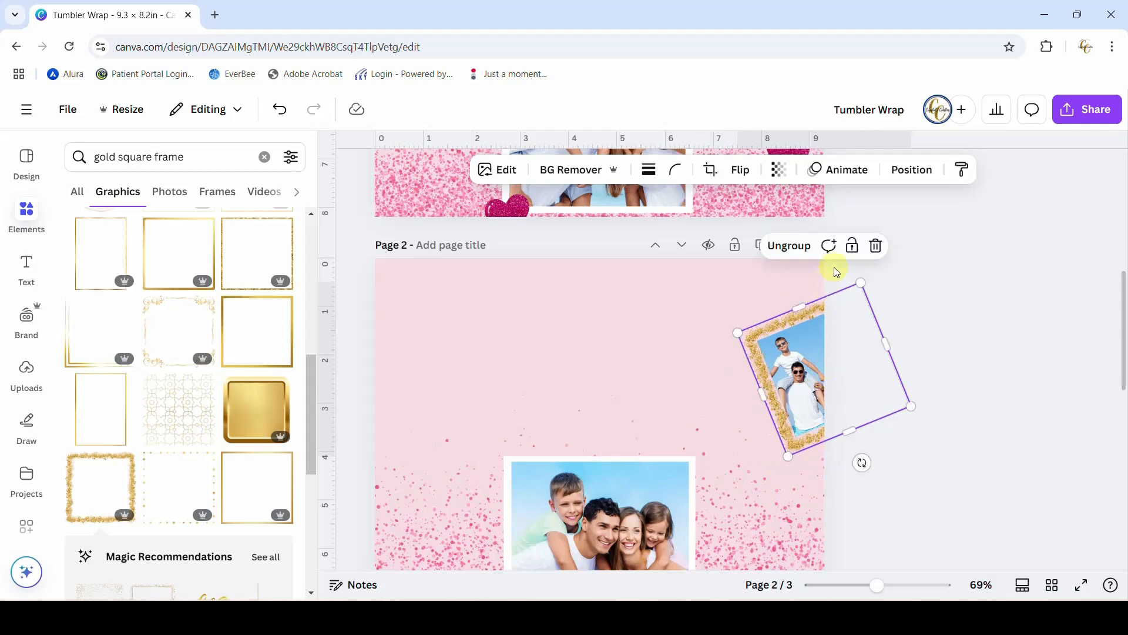
# Duplicate the gold-framed photo and place the copy over page 2's left edge so it shows the half cut off at the right edge
pyautogui.rightClick(800, 352)
pyautogui.click(862, 241)
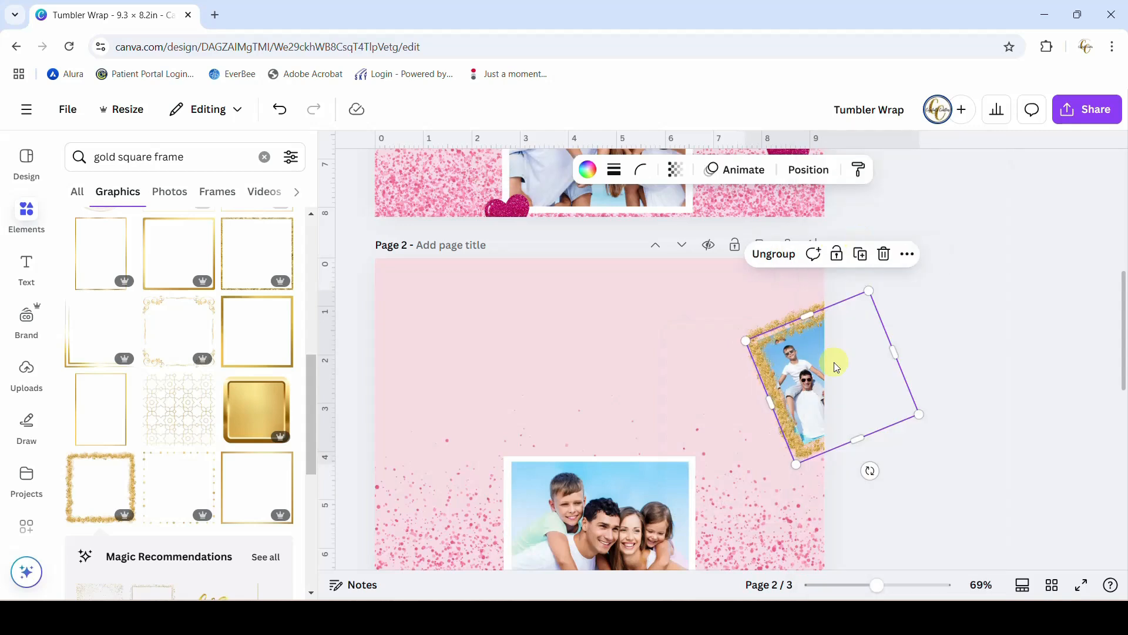
pyautogui.moveTo(837, 368); pyautogui.dragTo(428, 378)
pyautogui.click(521, 376)
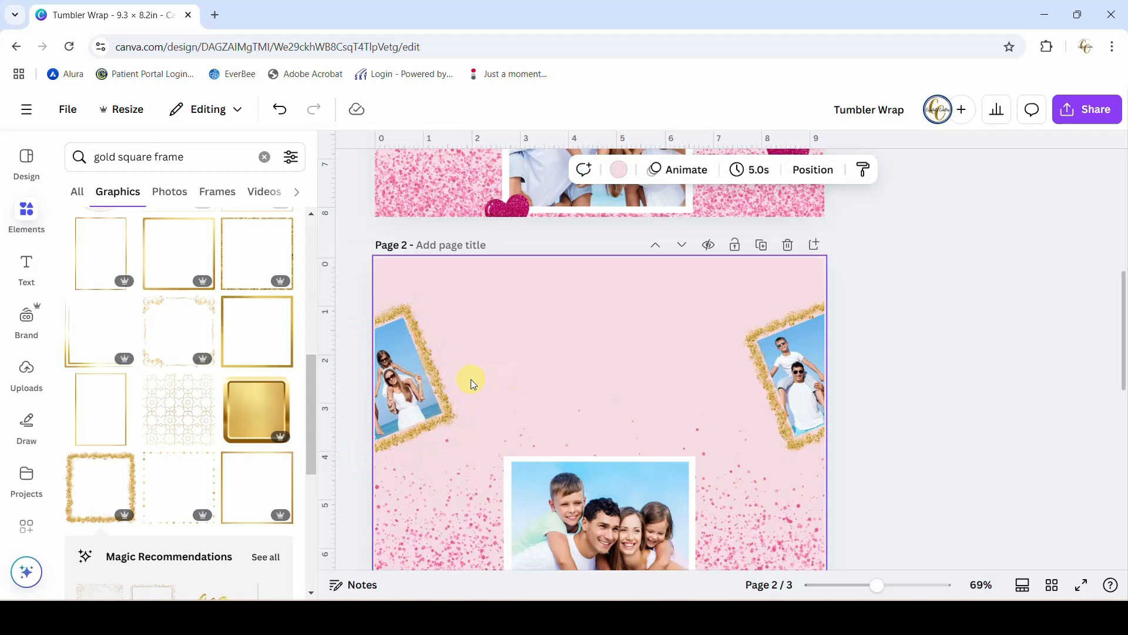
# Align the bottoms of the two gold-framed photos on page 2's left and right edges
pyautogui.click(415, 390)
pyautogui.keyDown('shift'); pyautogui.click(798, 384); pyautogui.keyUp('shift')
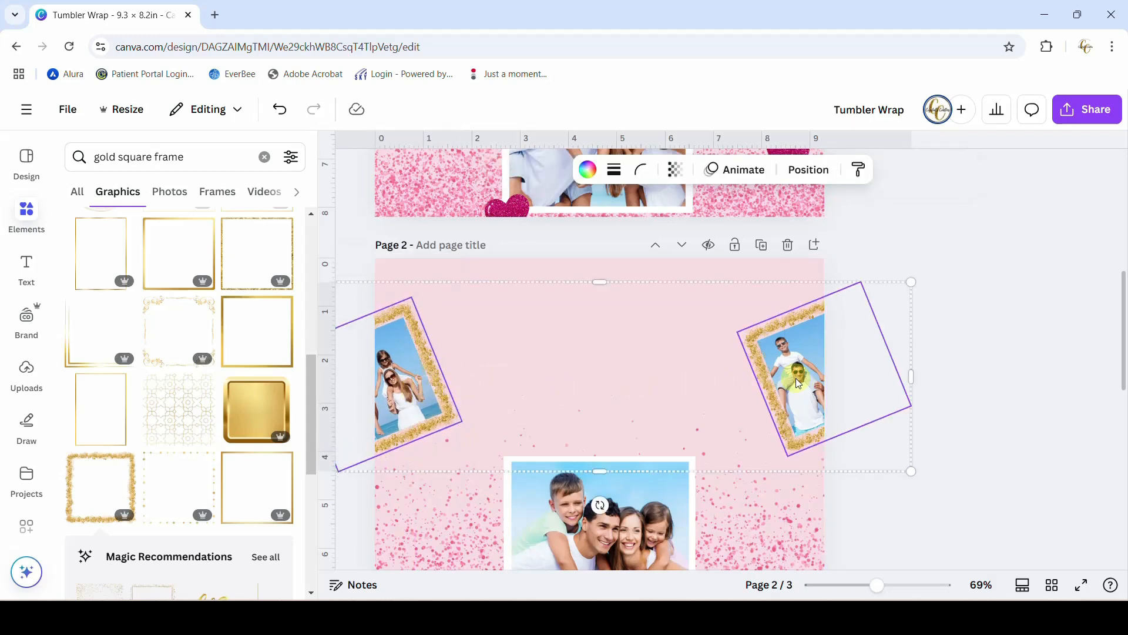
pyautogui.click(809, 170)
pyautogui.click(125, 414)
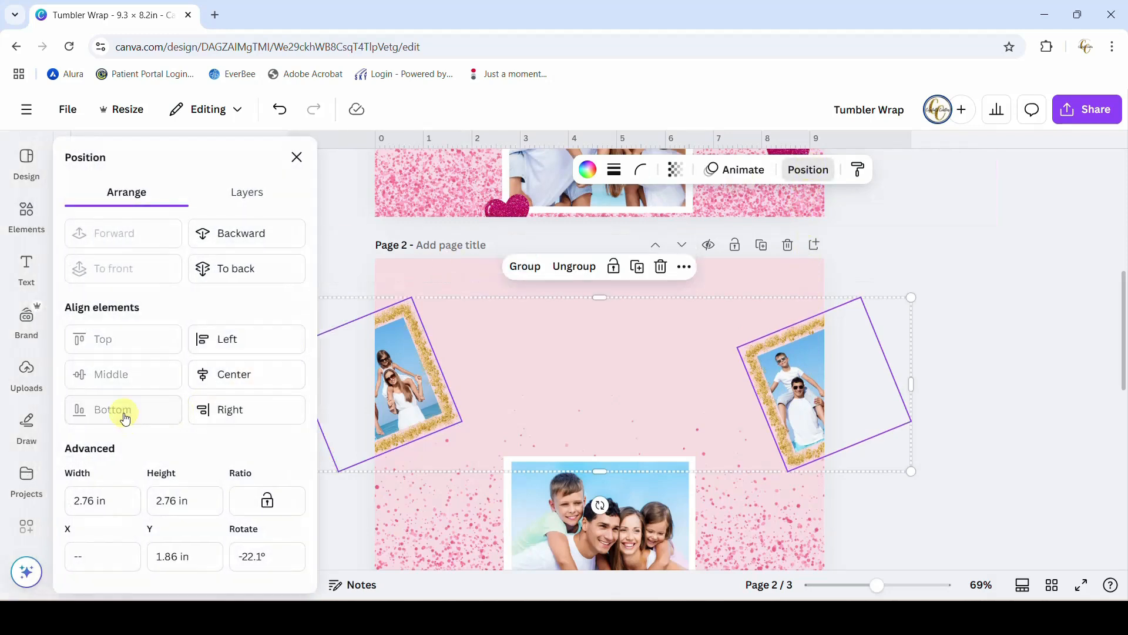
pyautogui.click(978, 393)
pyautogui.click(979, 392)
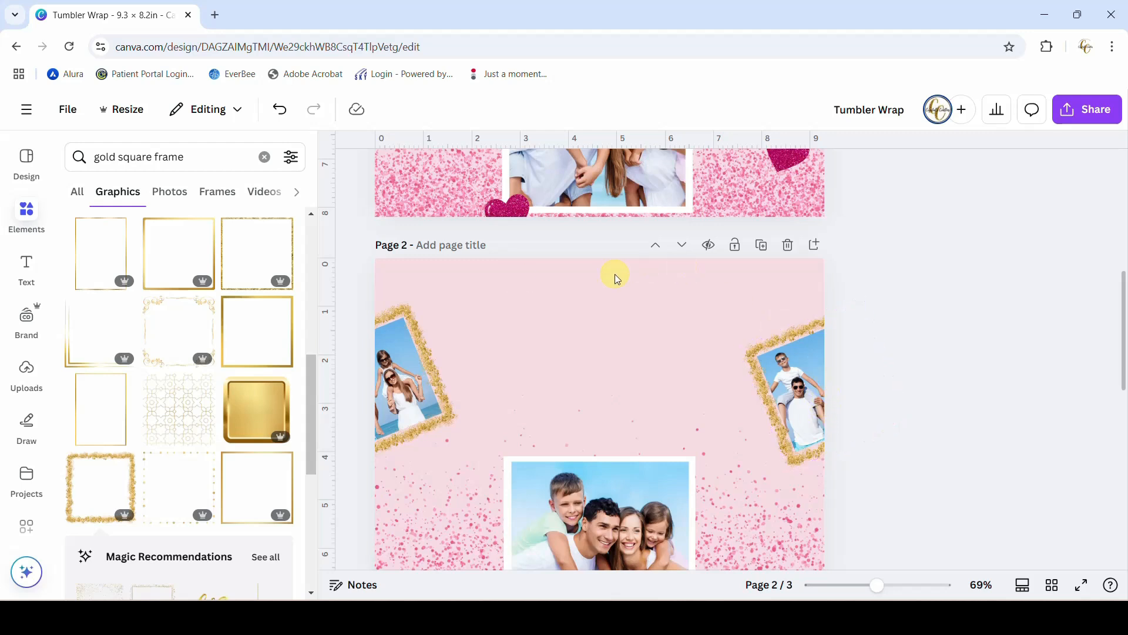
# Search graphics for "Pink glitter heart" and add the dark pink glitter heart to page 2
pyautogui.click(264, 157)
pyautogui.write('gl')
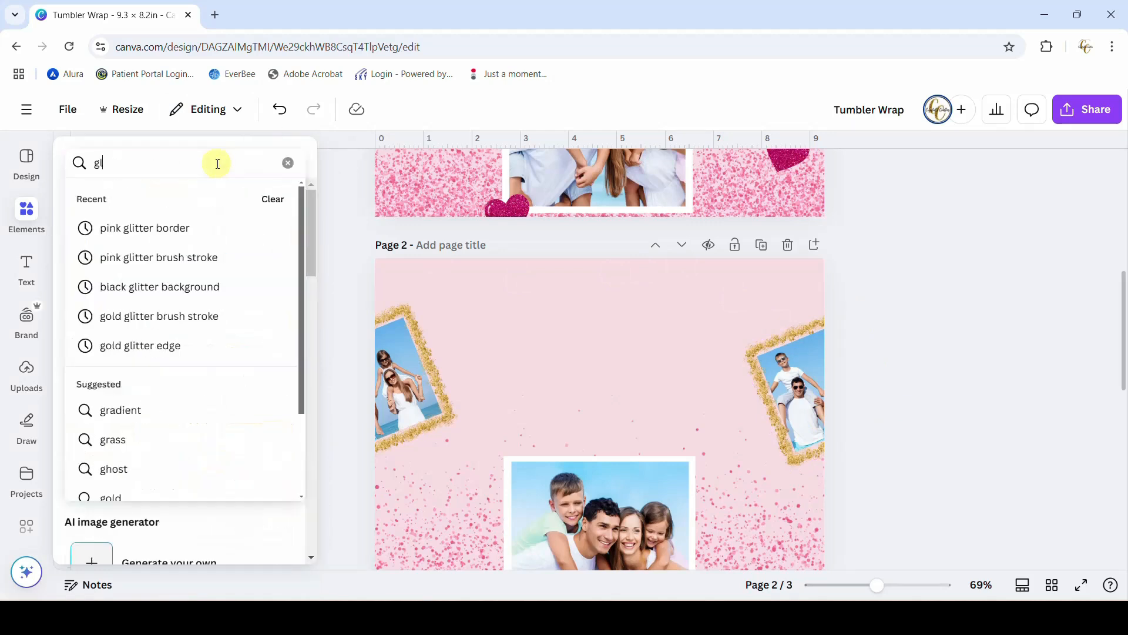
pyautogui.write('itter heart')
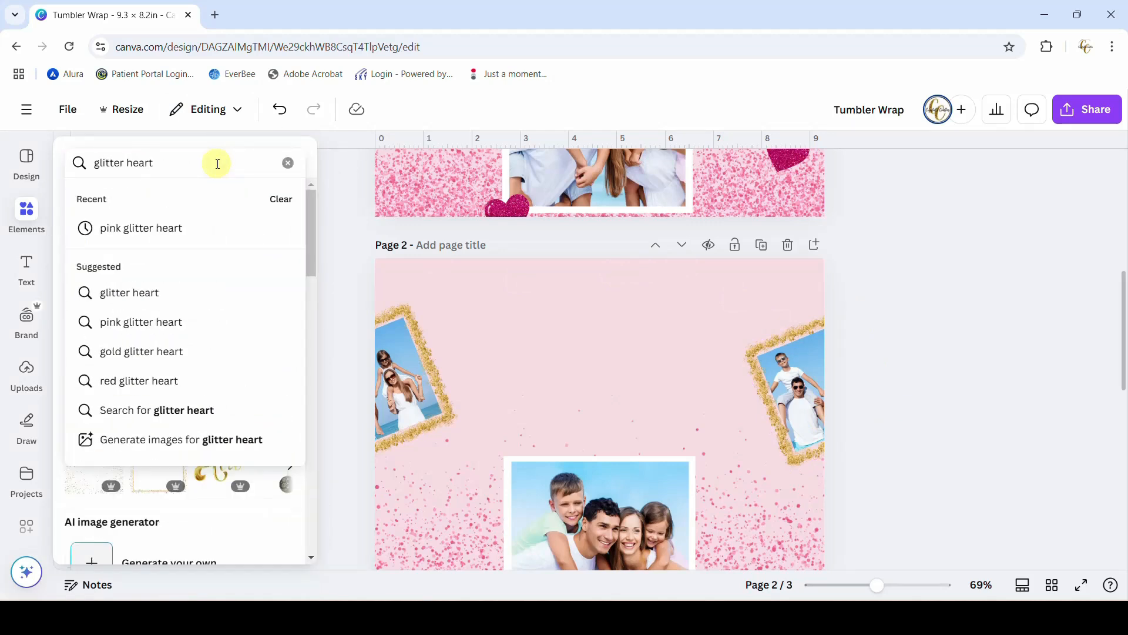
pyautogui.press('Return')
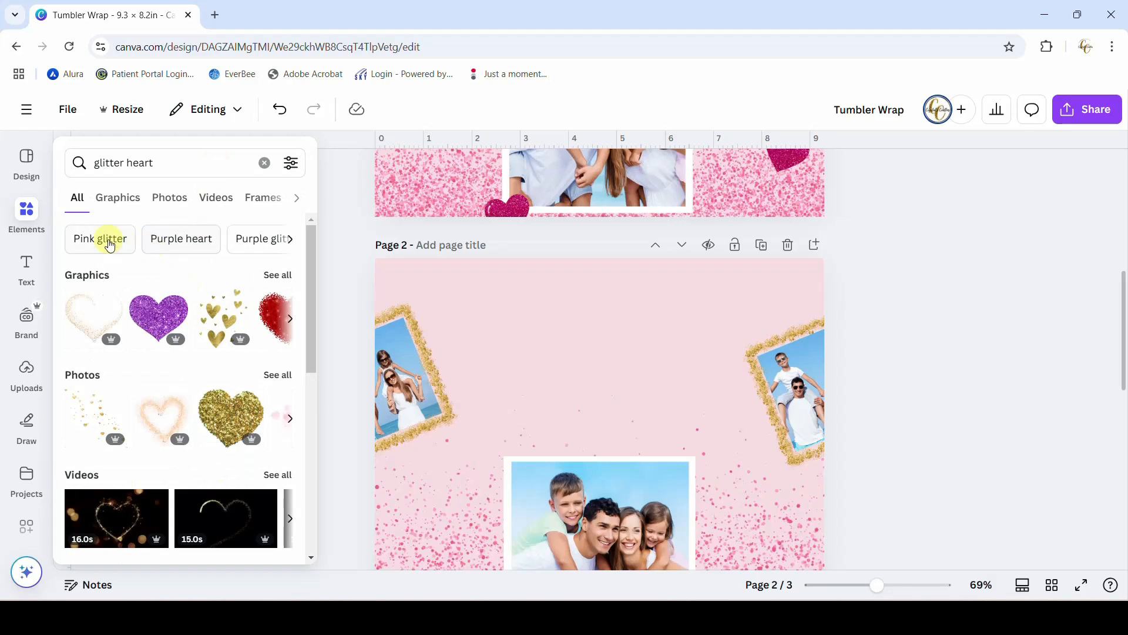
pyautogui.click(110, 246)
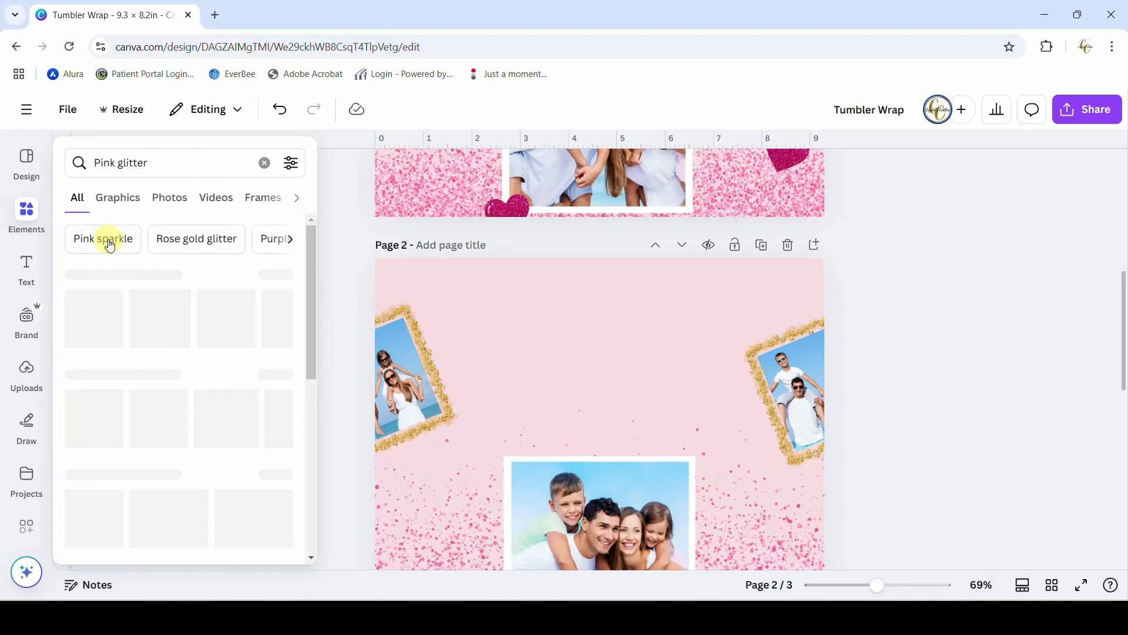
pyautogui.click(157, 165)
pyautogui.write('heart')
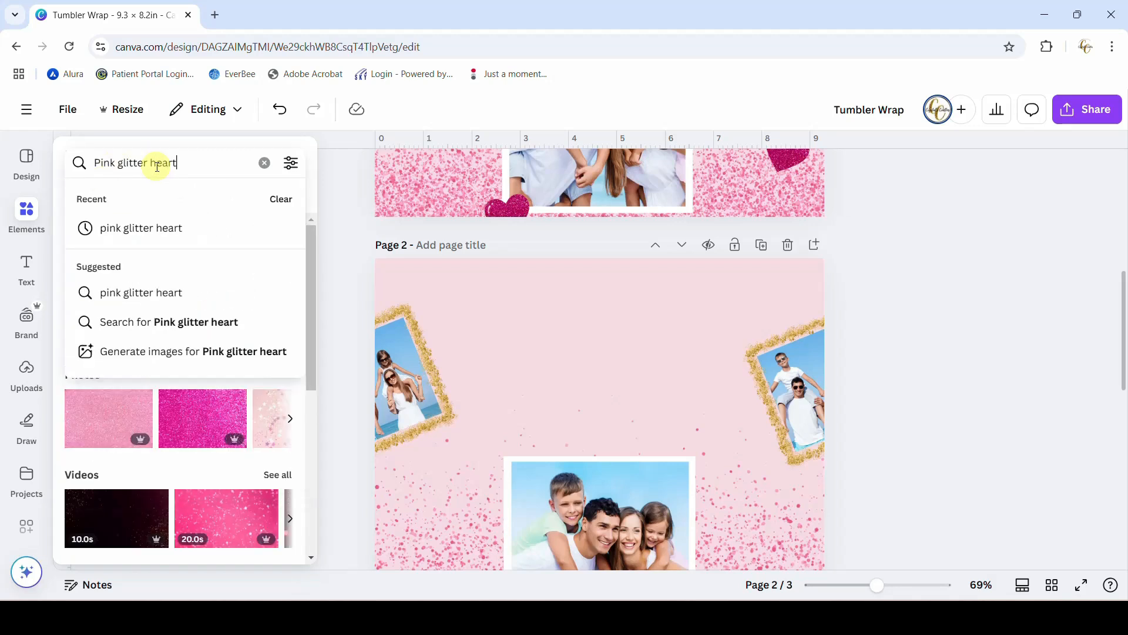
pyautogui.press('Return')
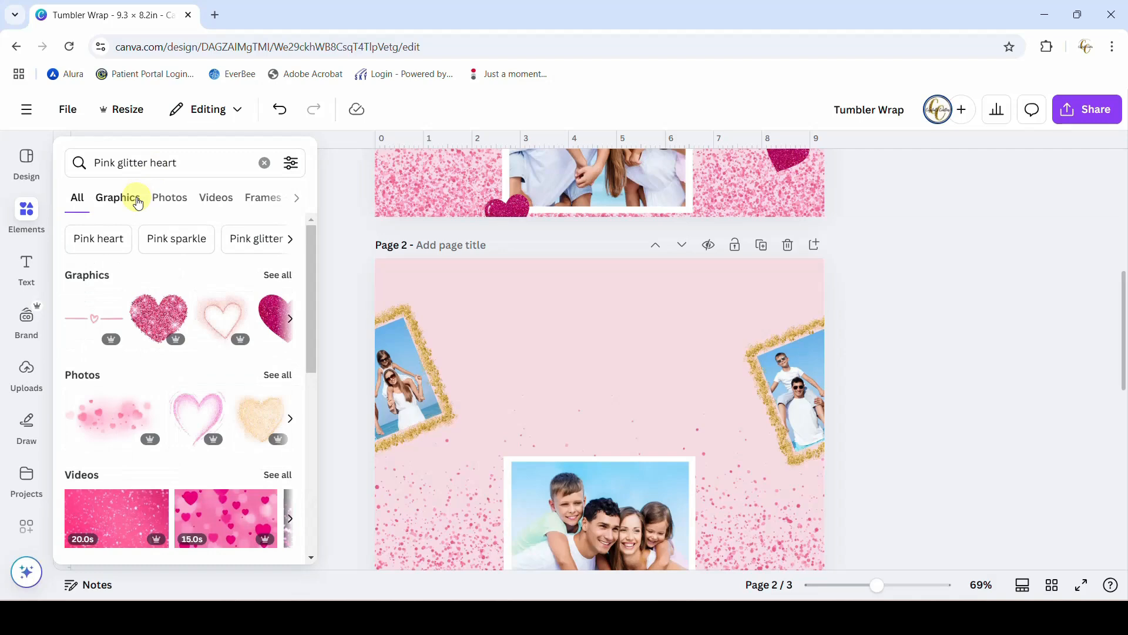
pyautogui.click(139, 203)
pyautogui.click(97, 377)
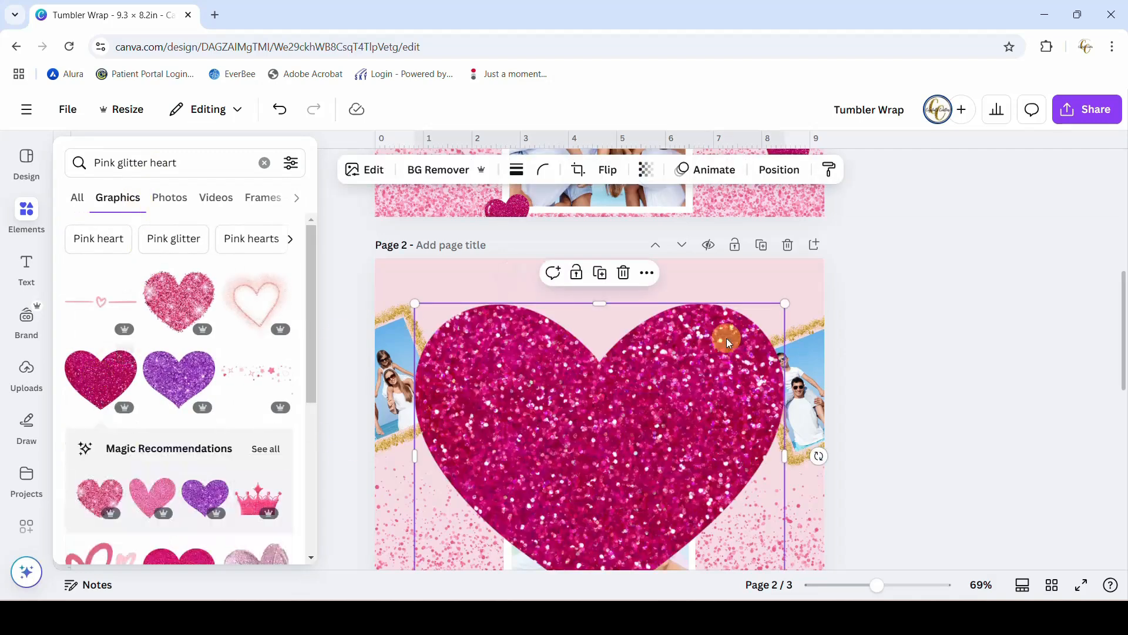
# Shrink the glitter heart to about 1.5 in wide and centre it over the top edge of page 2's white-bordered family photo
pyautogui.moveTo(785, 303); pyautogui.dragTo(535, 509)
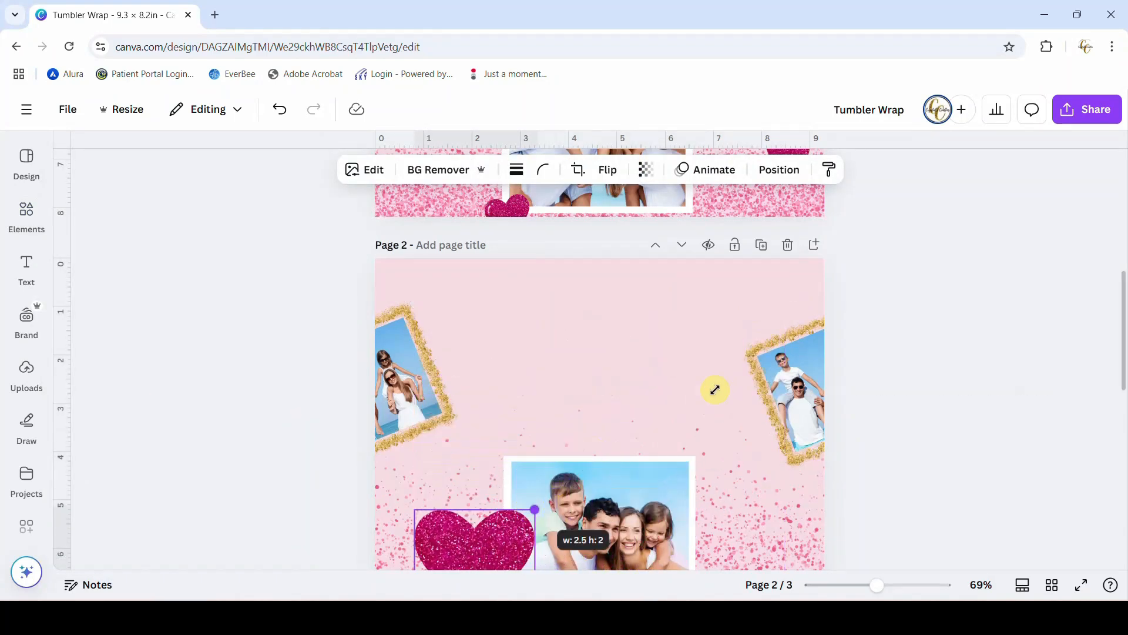
pyautogui.scroll(-3, 715, 389)
pyautogui.moveTo(476, 429); pyautogui.dragTo(591, 260)
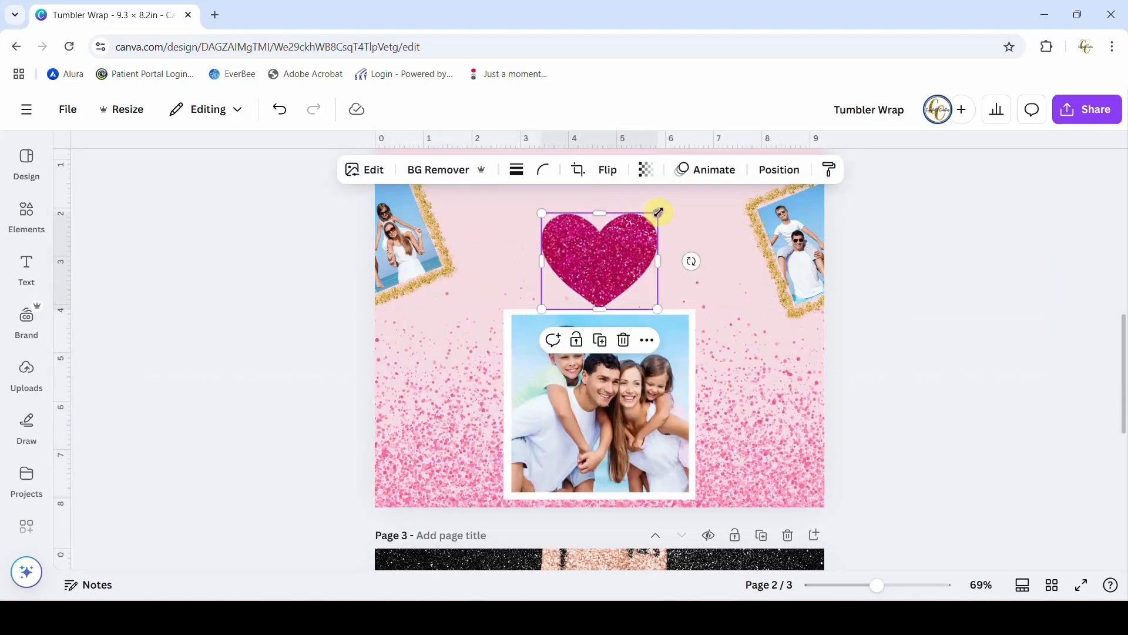
pyautogui.moveTo(666, 218); pyautogui.dragTo(609, 245)
pyautogui.moveTo(593, 283); pyautogui.dragTo(614, 308)
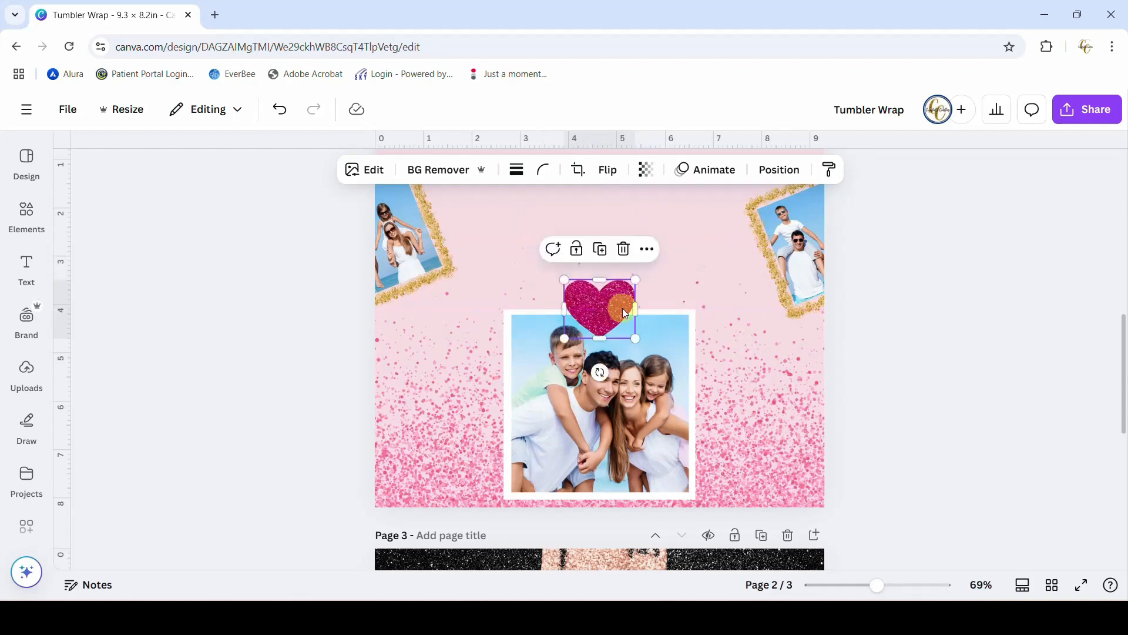
# Compare the layouts of pages 1 and 2, including the edge-wrapping photos, and examine page 3's black glitter background
pyautogui.scroll(6, 710, 299)
pyautogui.scroll(1, 710, 299)
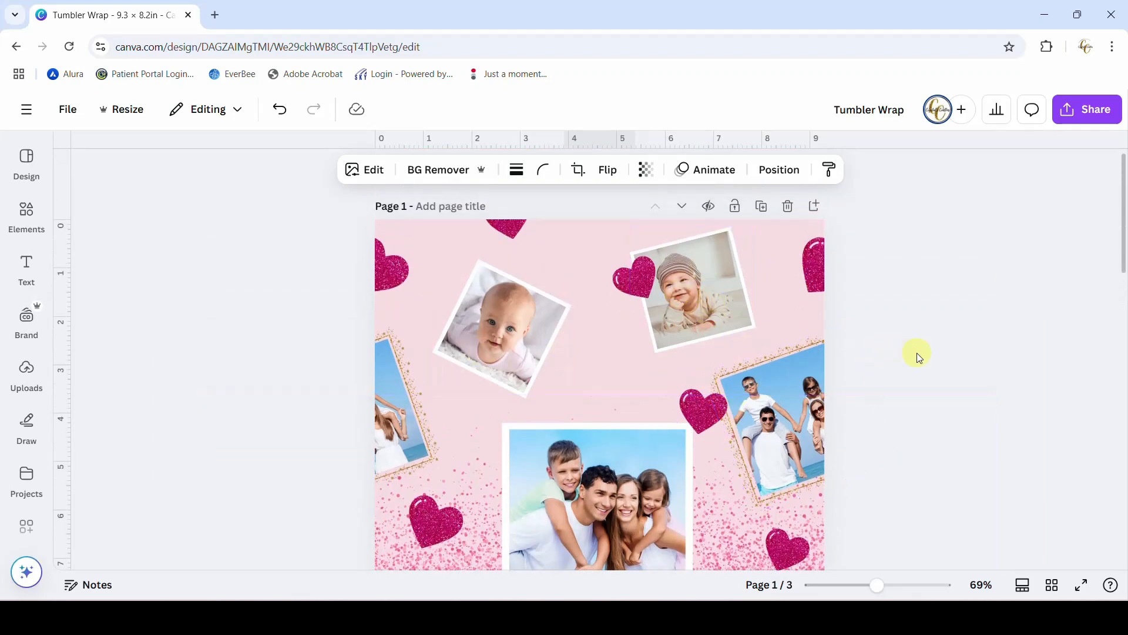
pyautogui.scroll(-6, 920, 357)
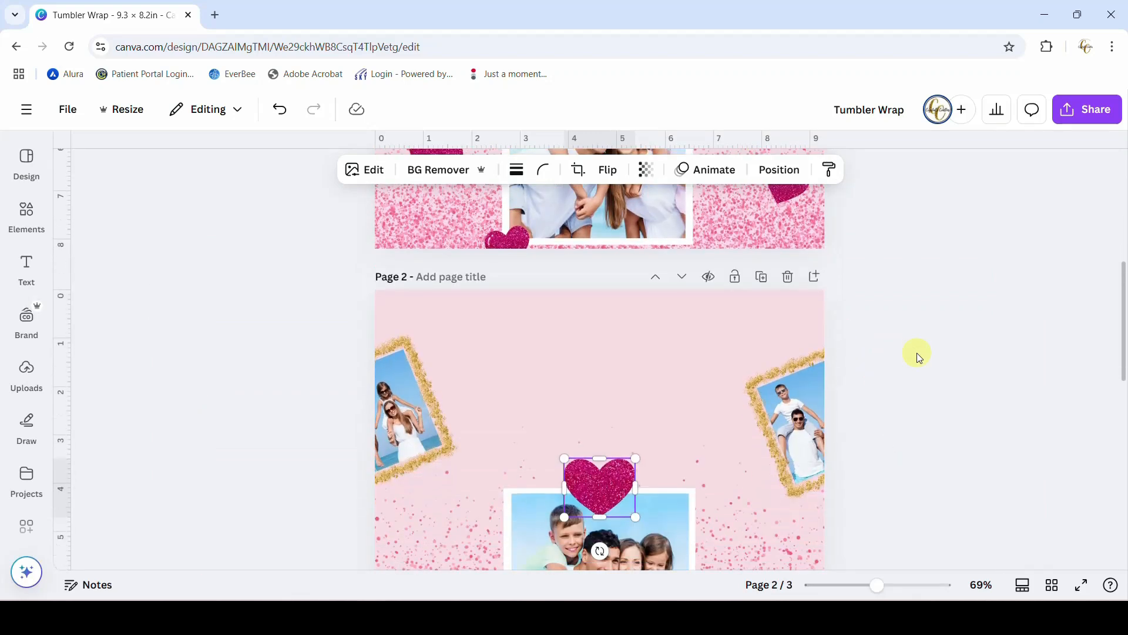
pyautogui.scroll(-2, 920, 357)
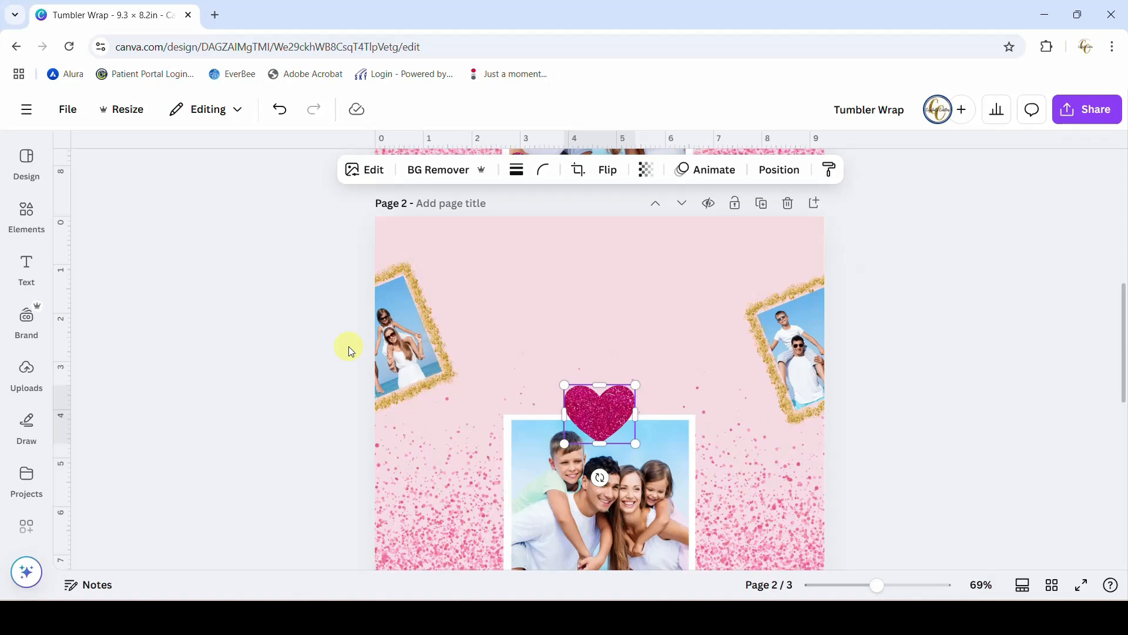
pyautogui.click(424, 353)
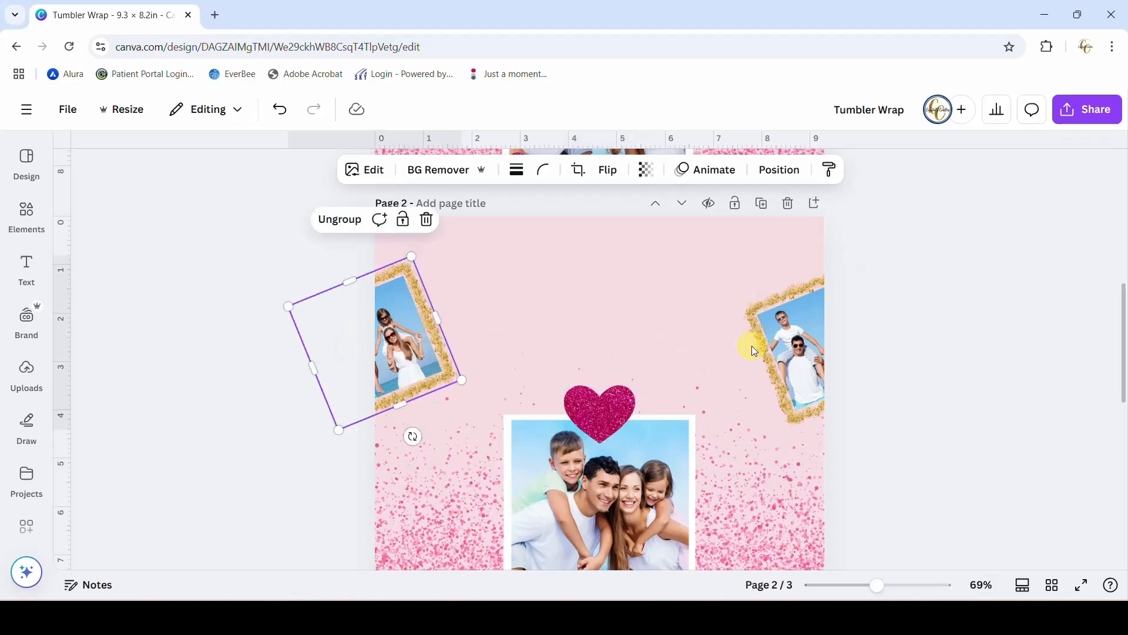
pyautogui.keyDown('shift'); pyautogui.click(793, 344); pyautogui.keyUp('shift')
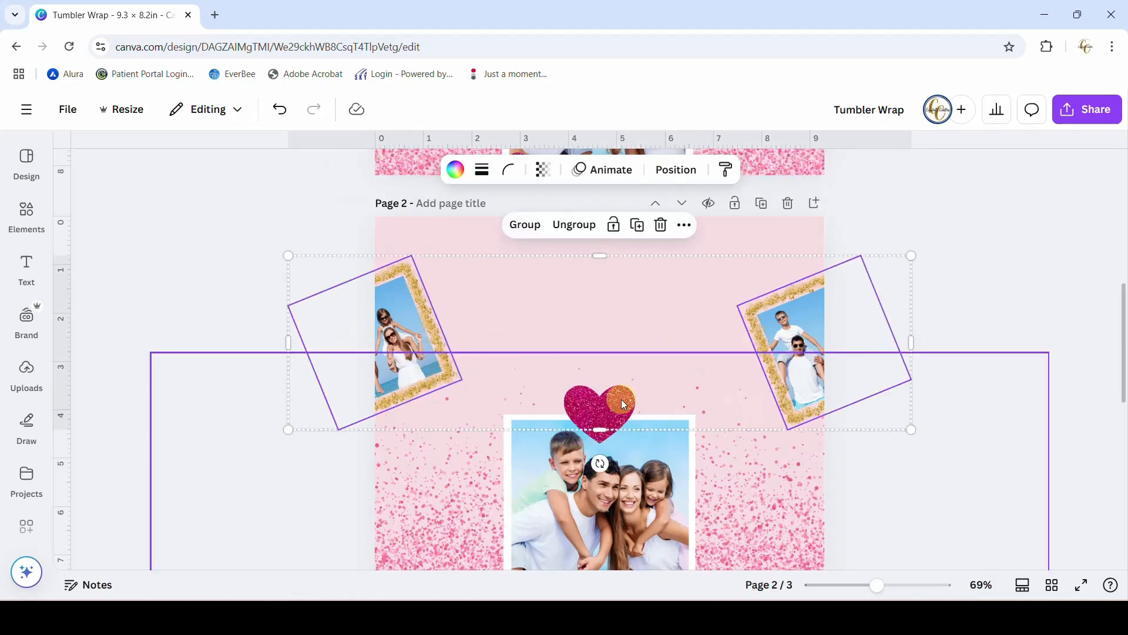
pyautogui.scroll(-8, 983, 332)
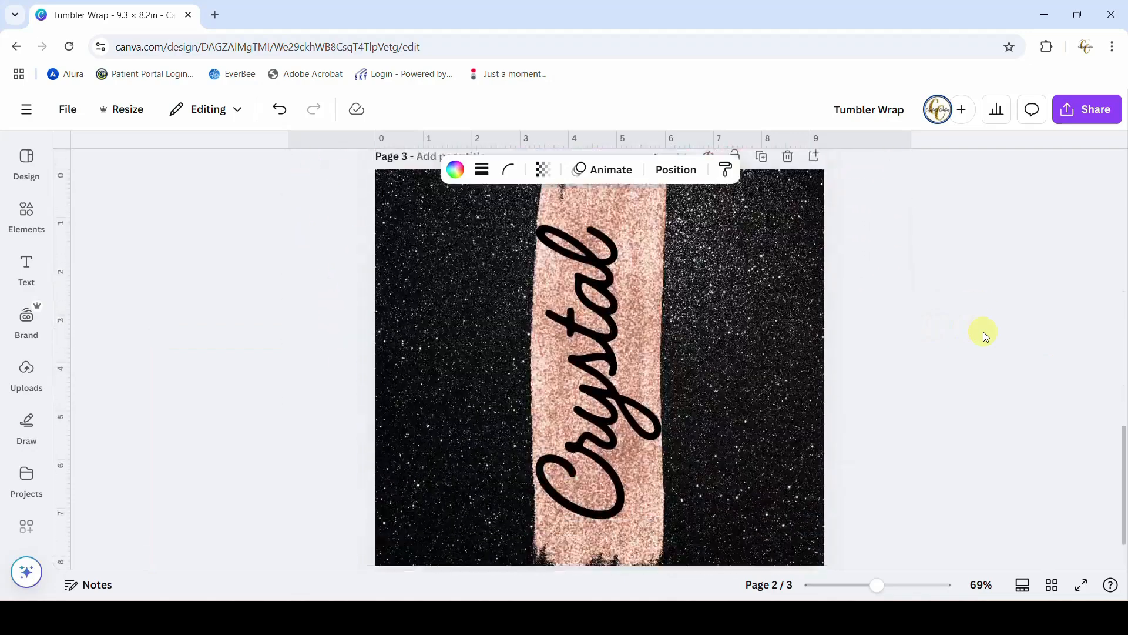
pyautogui.click(474, 355)
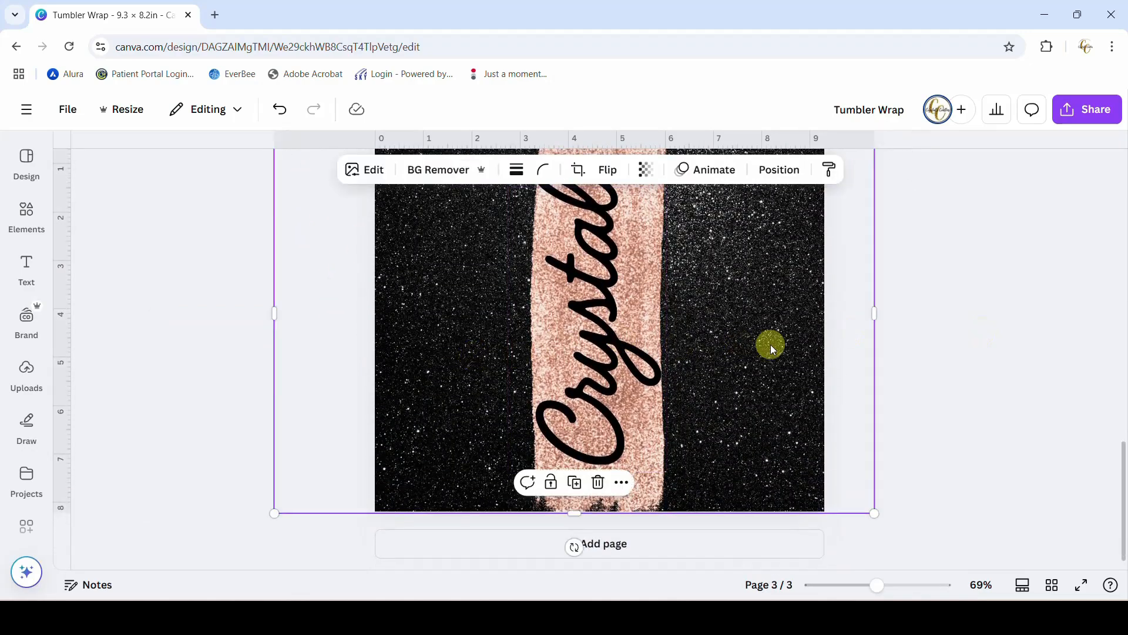
pyautogui.scroll(5, 771, 344)
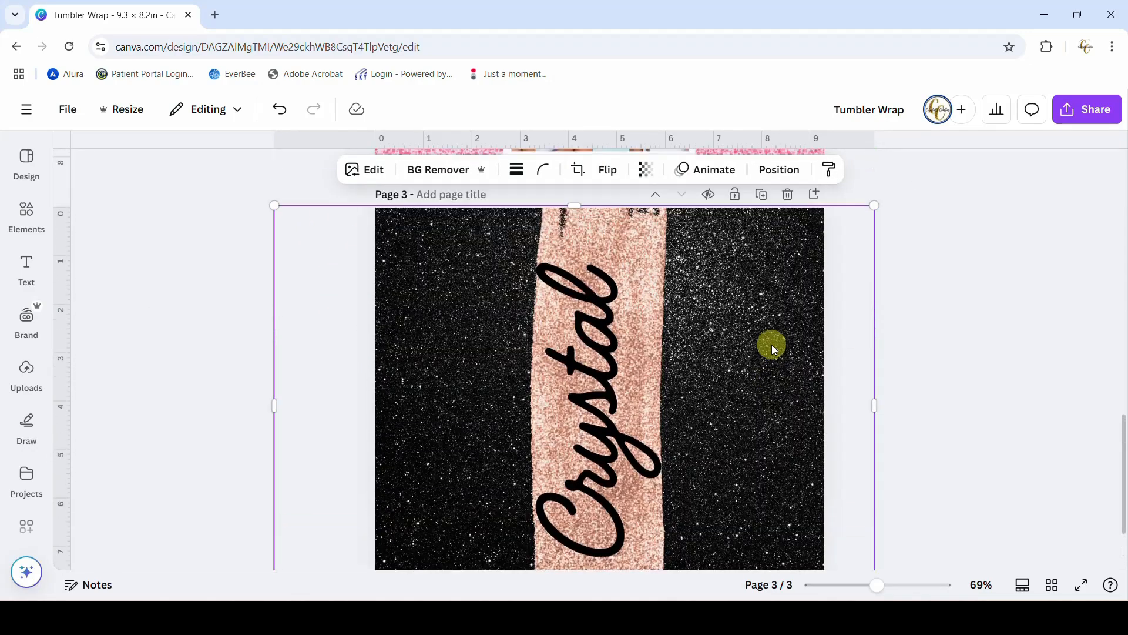